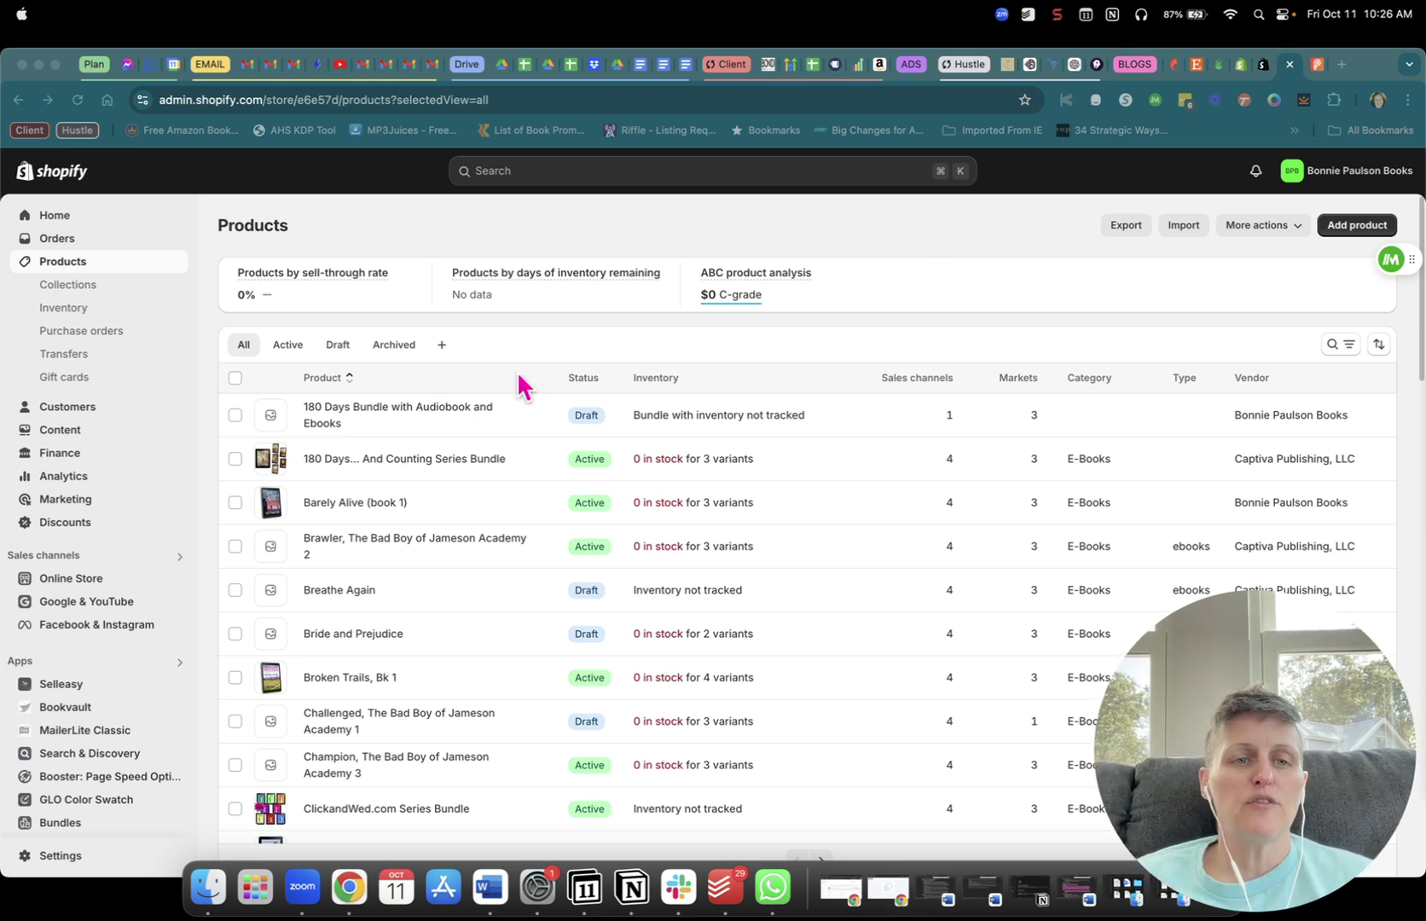
- Delete the draft product 180 Days Bundle with Audiobook and Ebooks from the product list
scroll(512, 385, "down", 2)
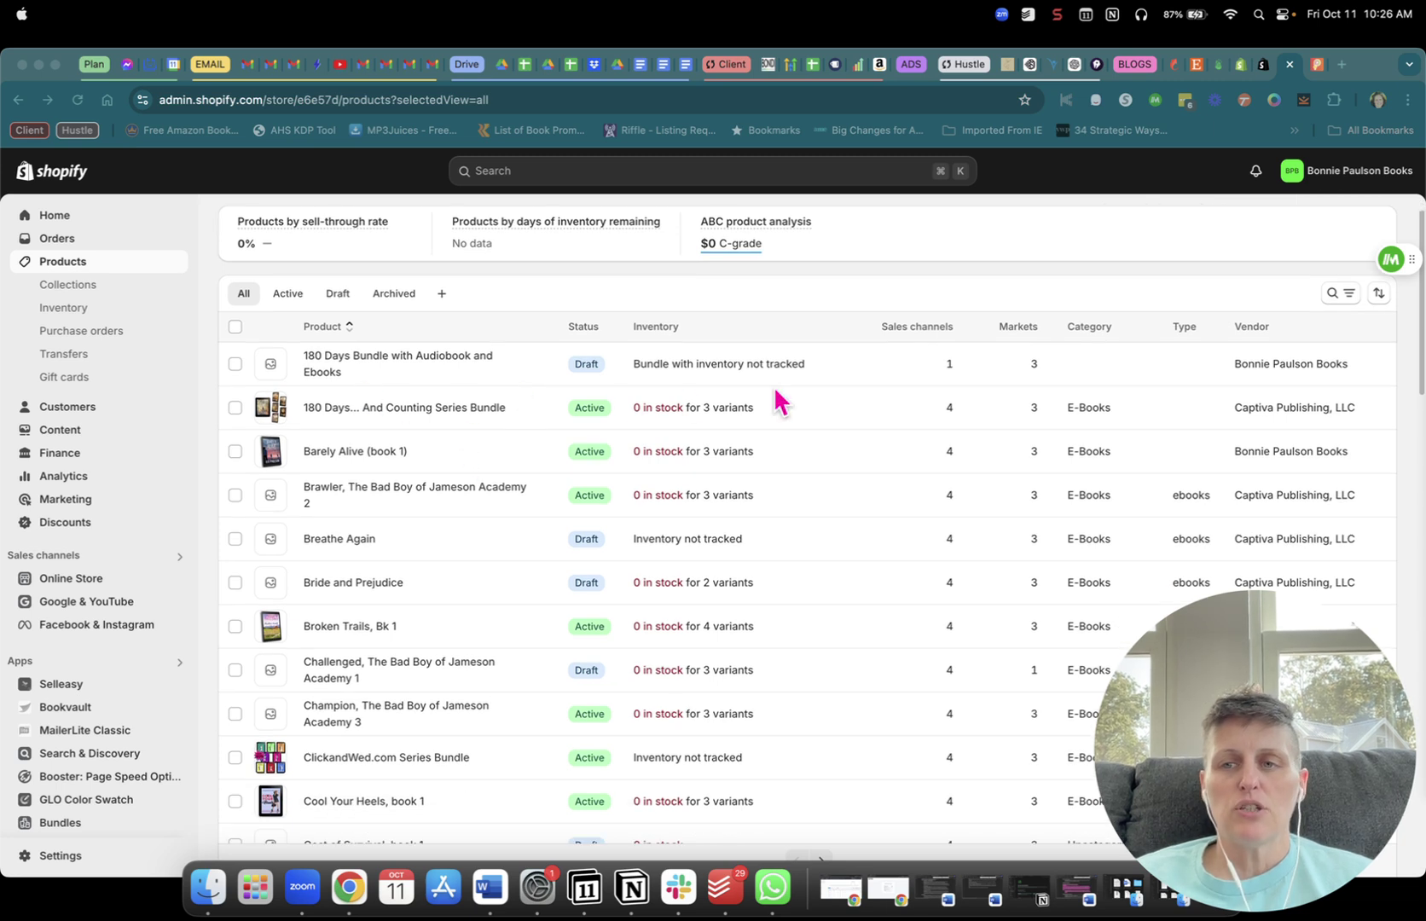
left_click(234, 366)
left_click(234, 365)
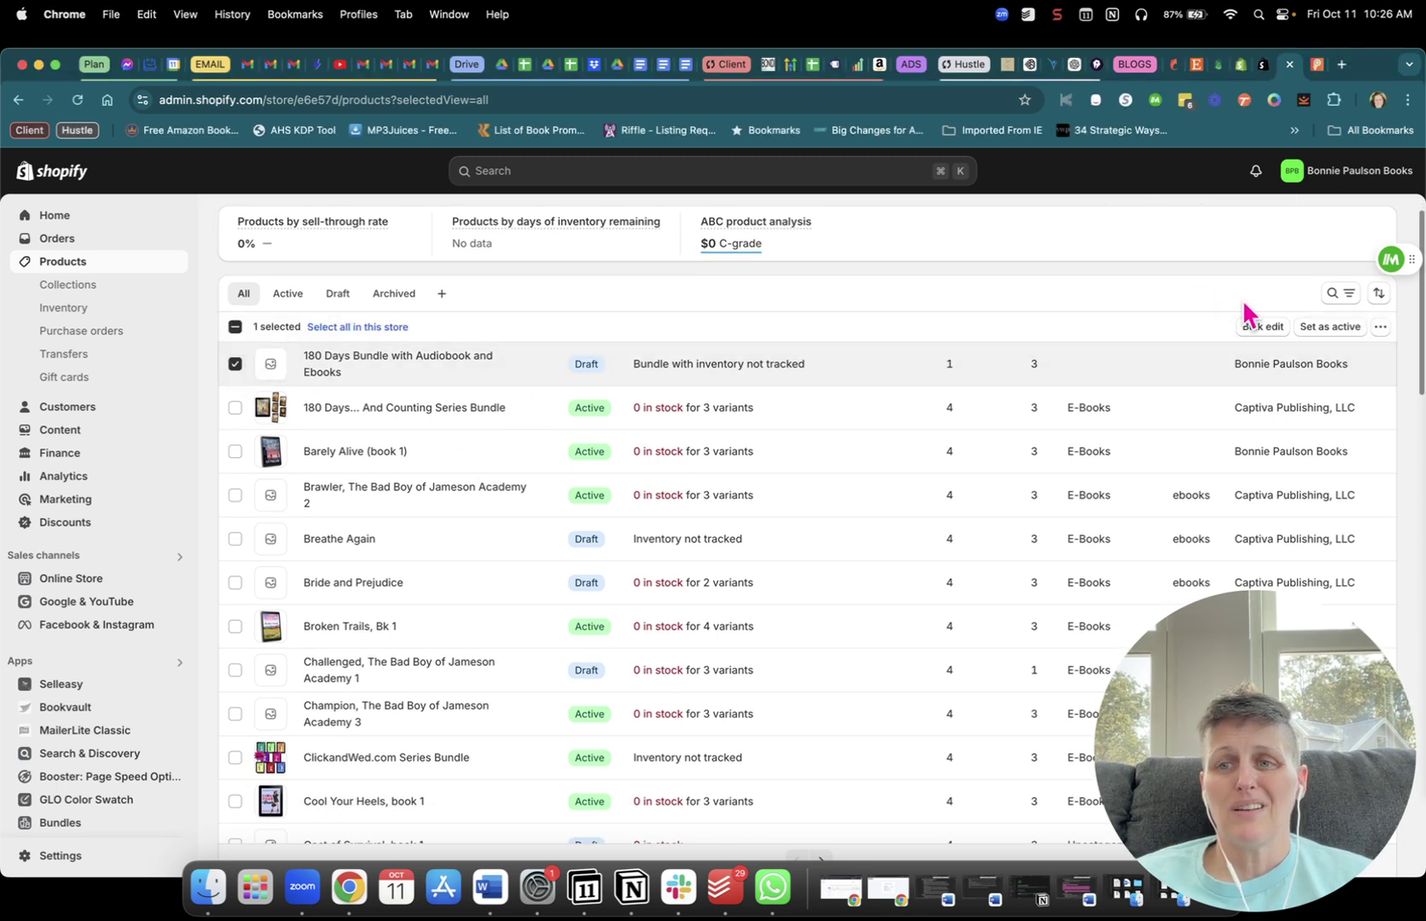
left_click(1380, 328)
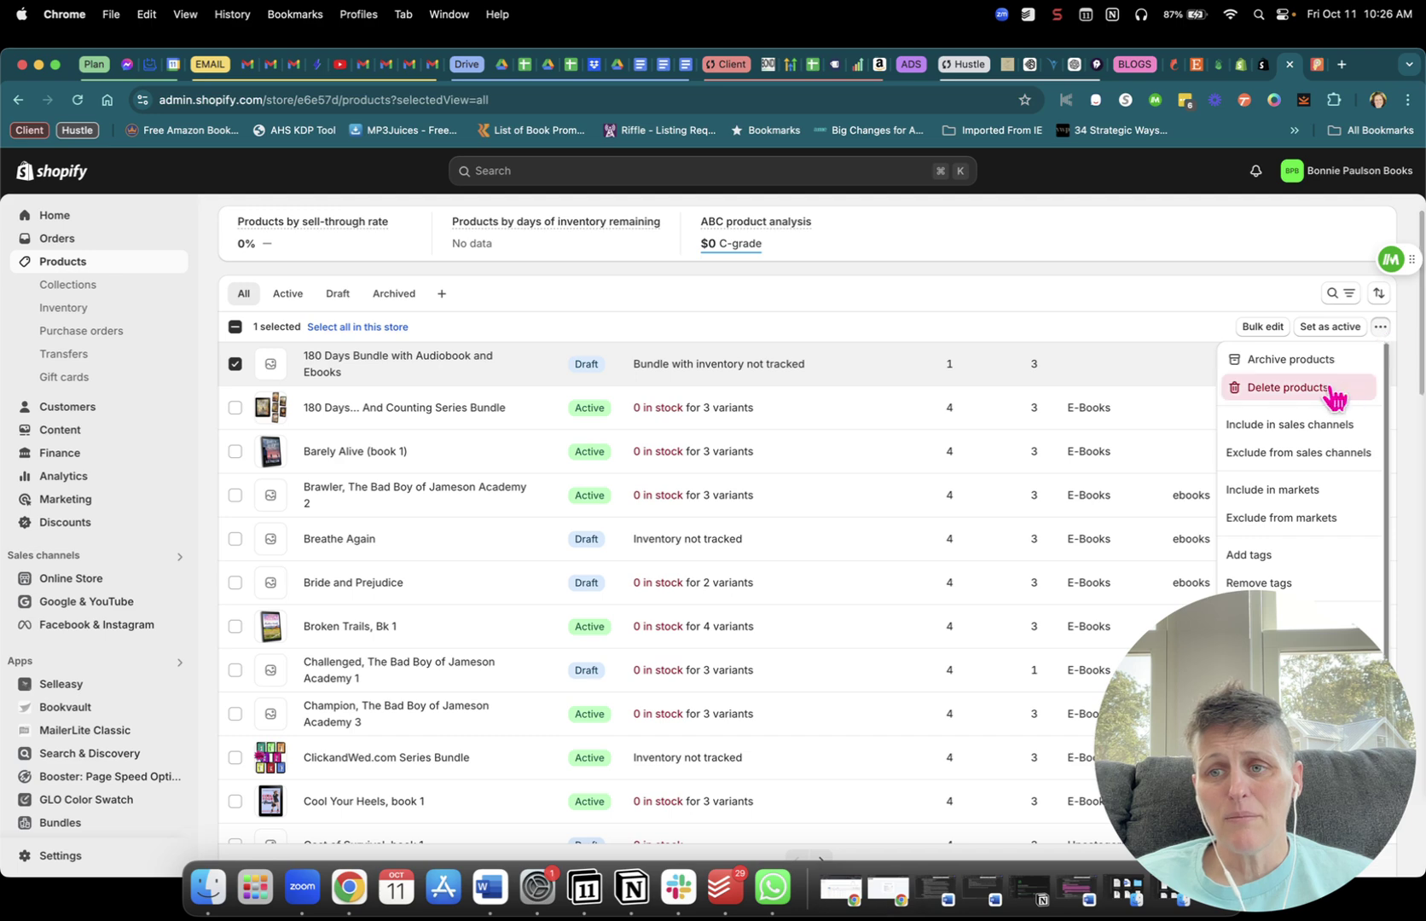
left_click(1335, 388)
left_click(925, 557)
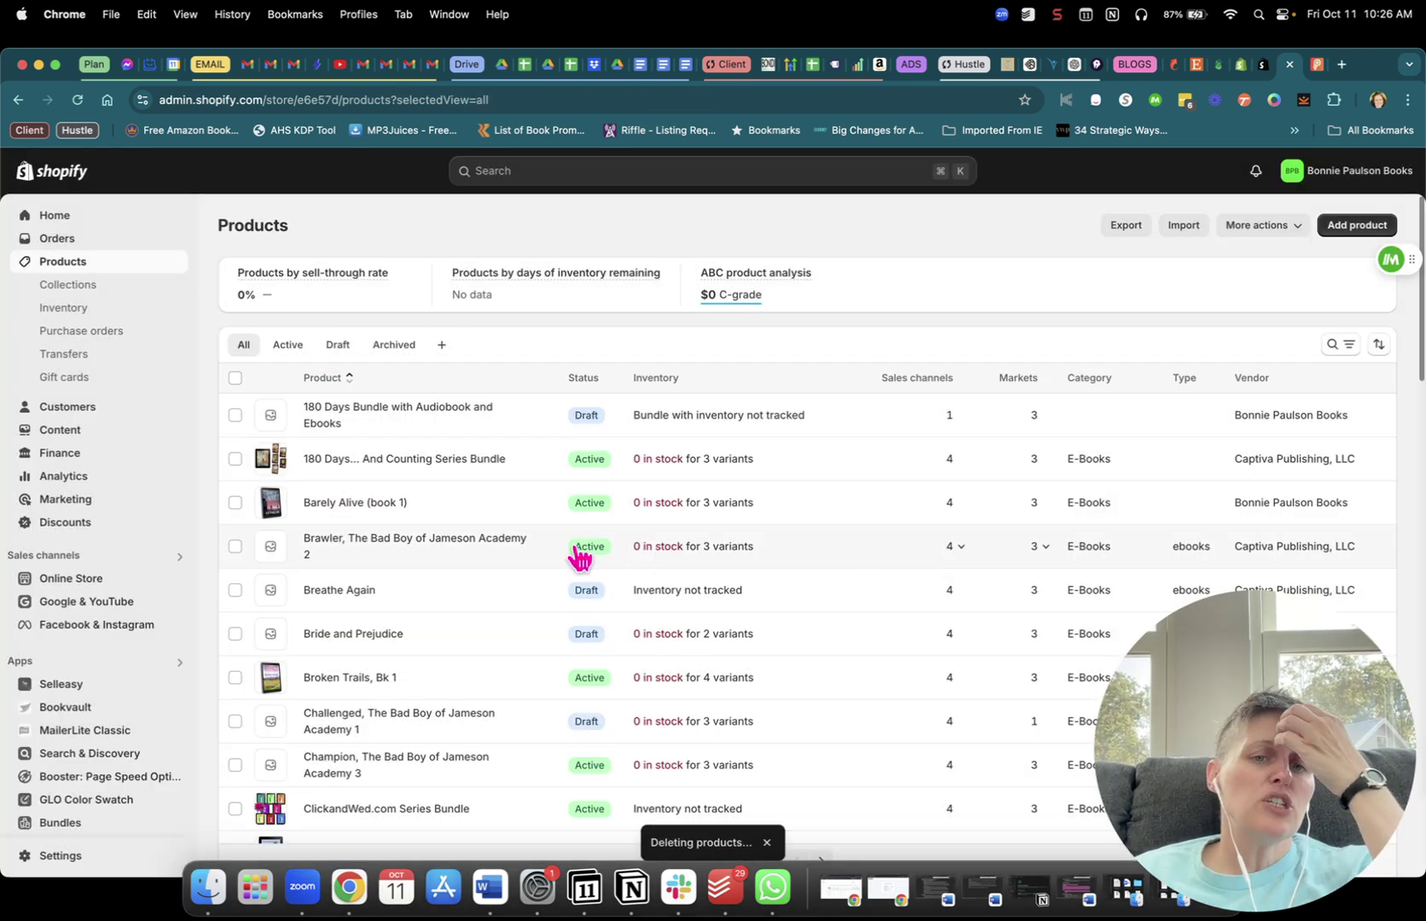
- Open the draft product Bride and Prejudice from the product list
scroll(516, 563, "down", 2)
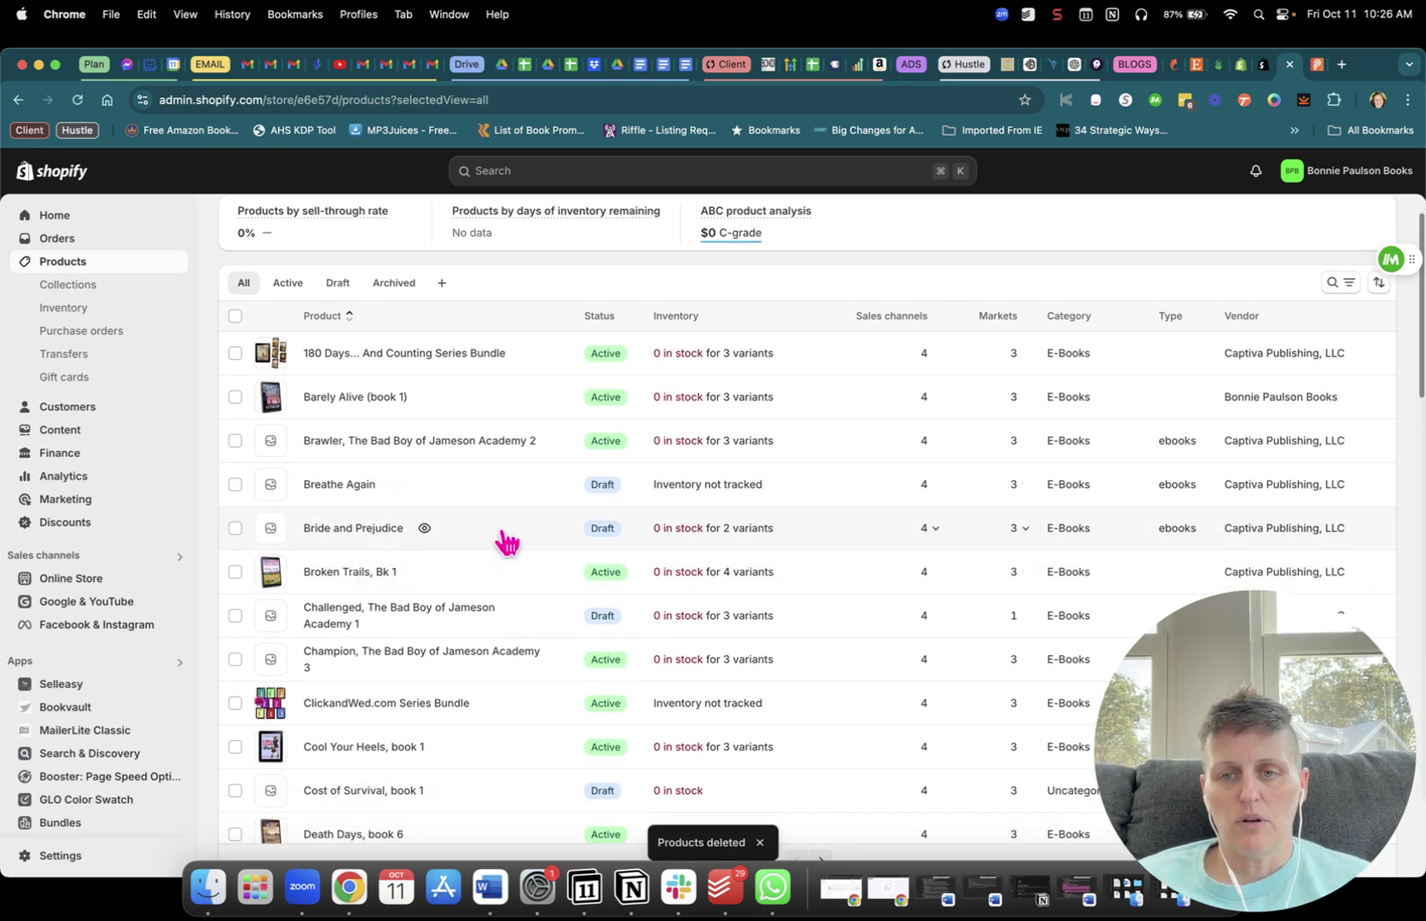
left_click(505, 537)
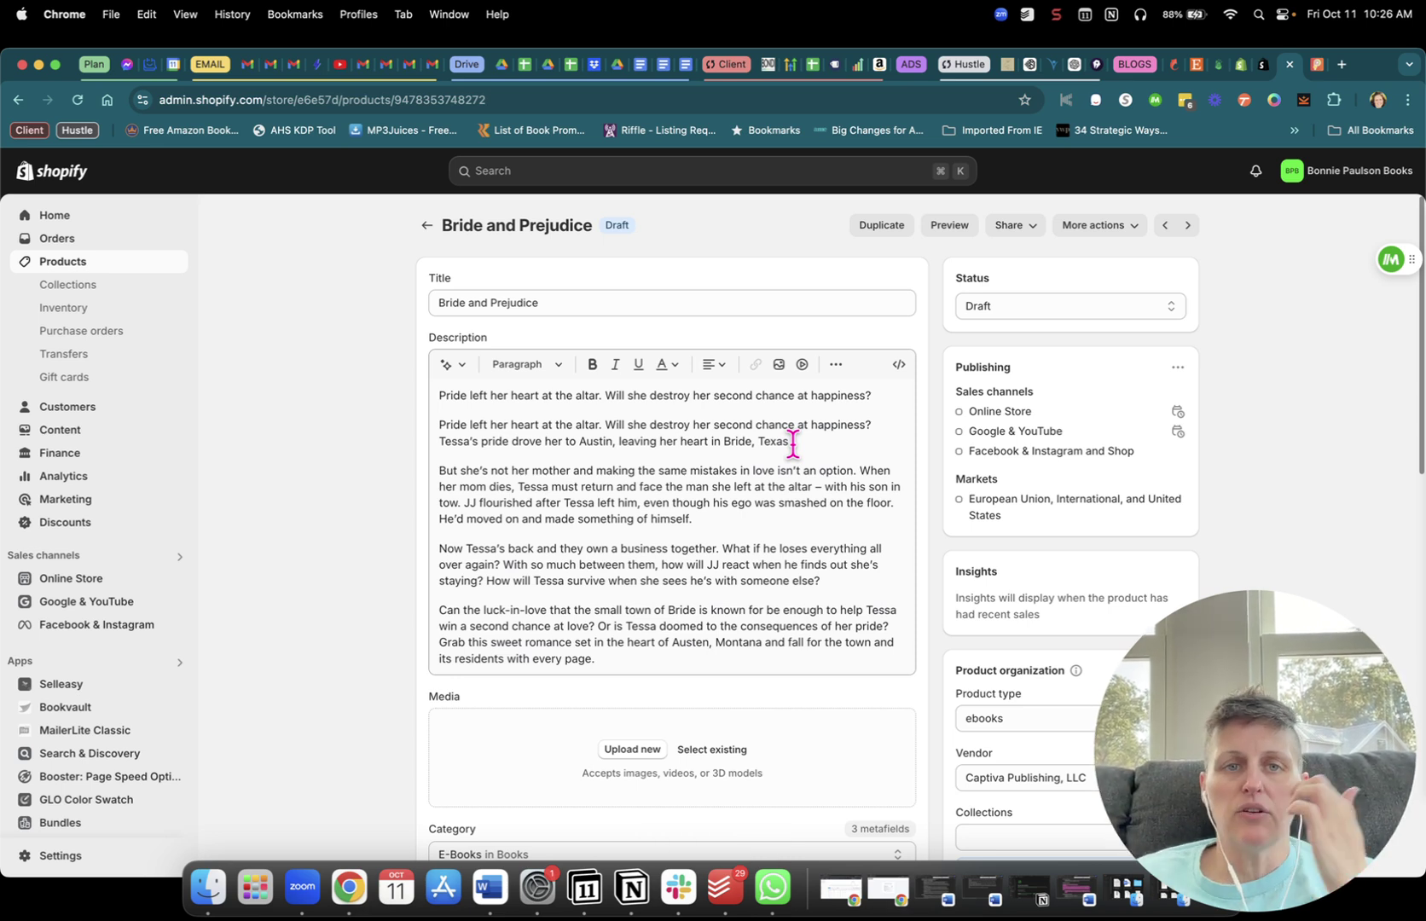
- Review the product's description, media, category, format variants, prices, collections, metafields and search engine listing
scroll(793, 443, "down", 3)
scroll(652, 318, "down", 2)
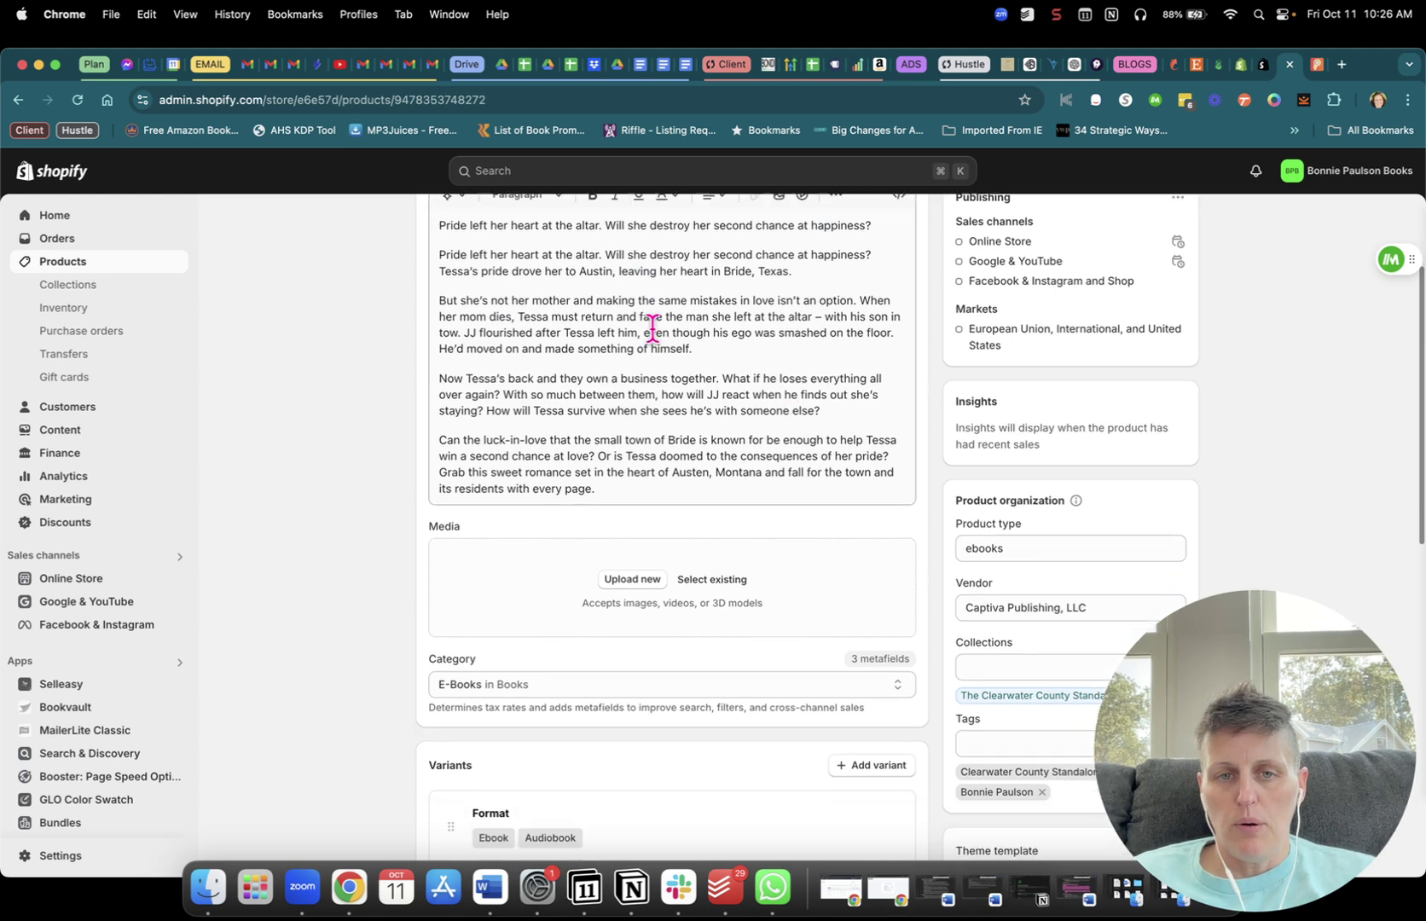
scroll(655, 344, "up", 5)
scroll(901, 405, "down", 5)
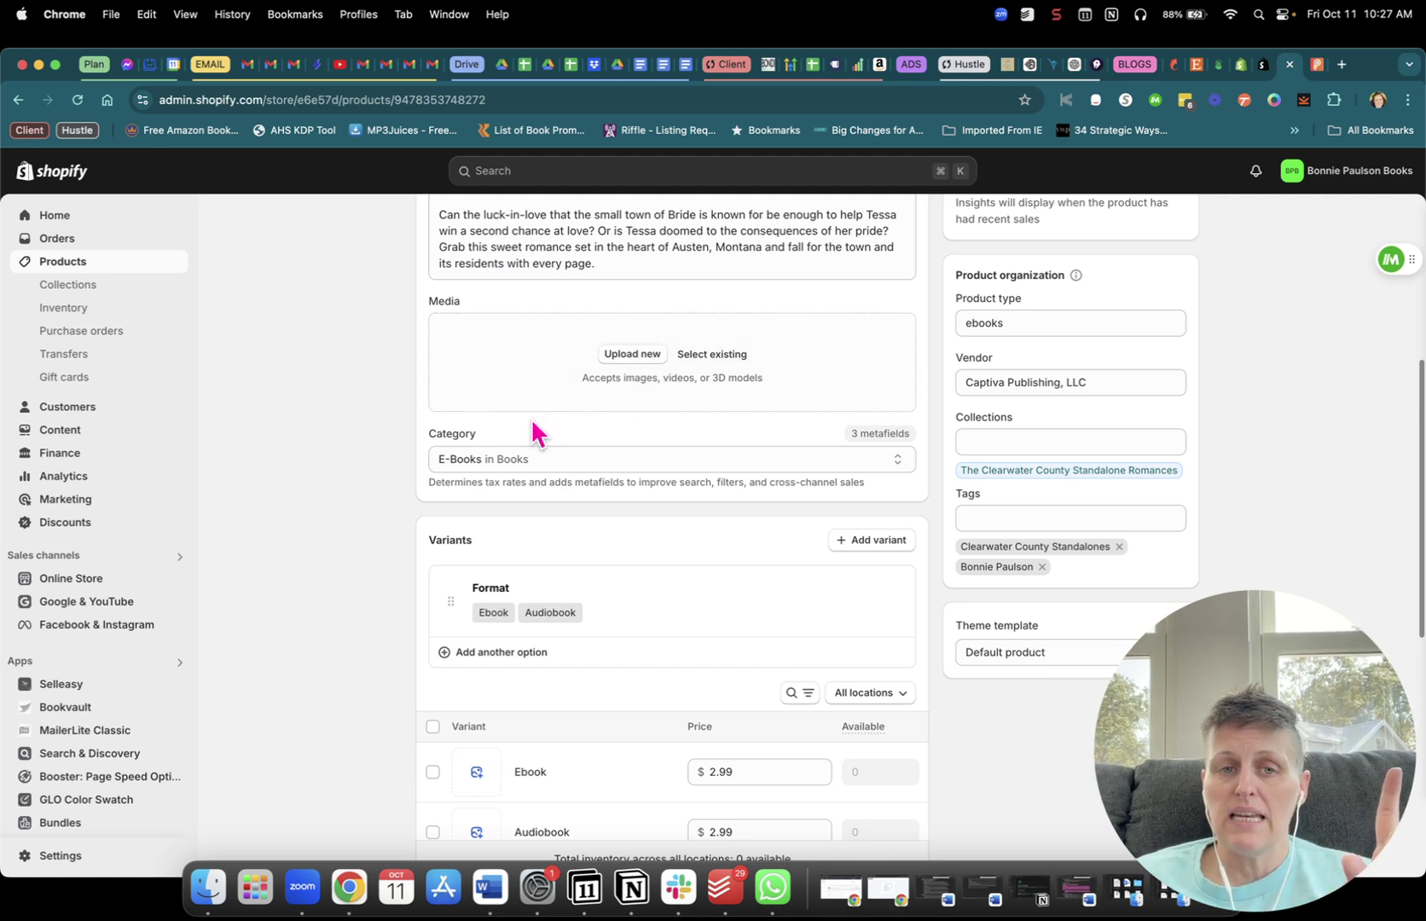
scroll(535, 435, "down", 2)
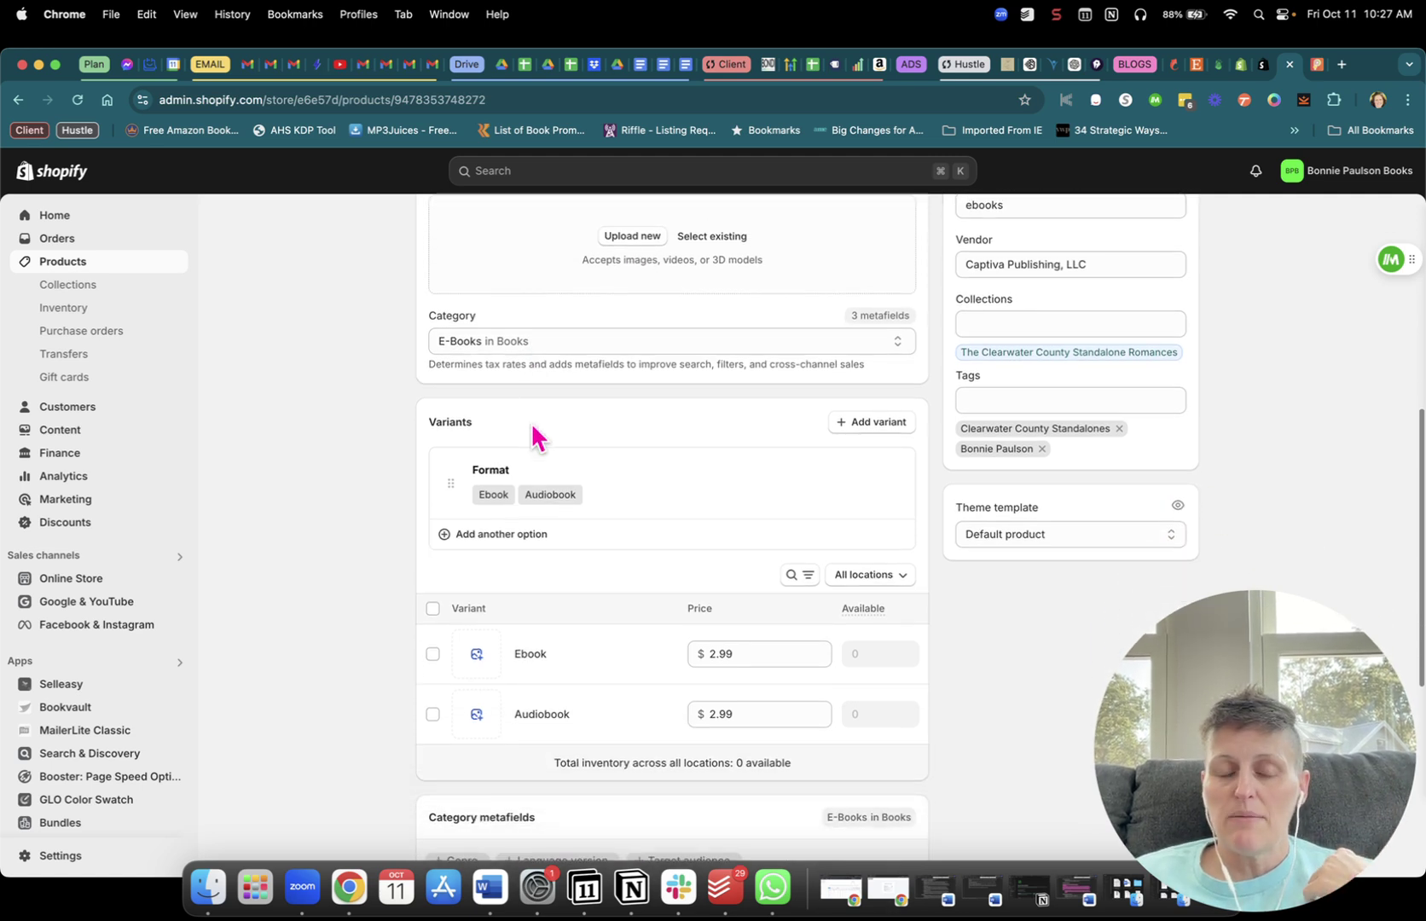
scroll(535, 432, "down", 2)
scroll(534, 432, "up", 2)
scroll(649, 418, "down", 1)
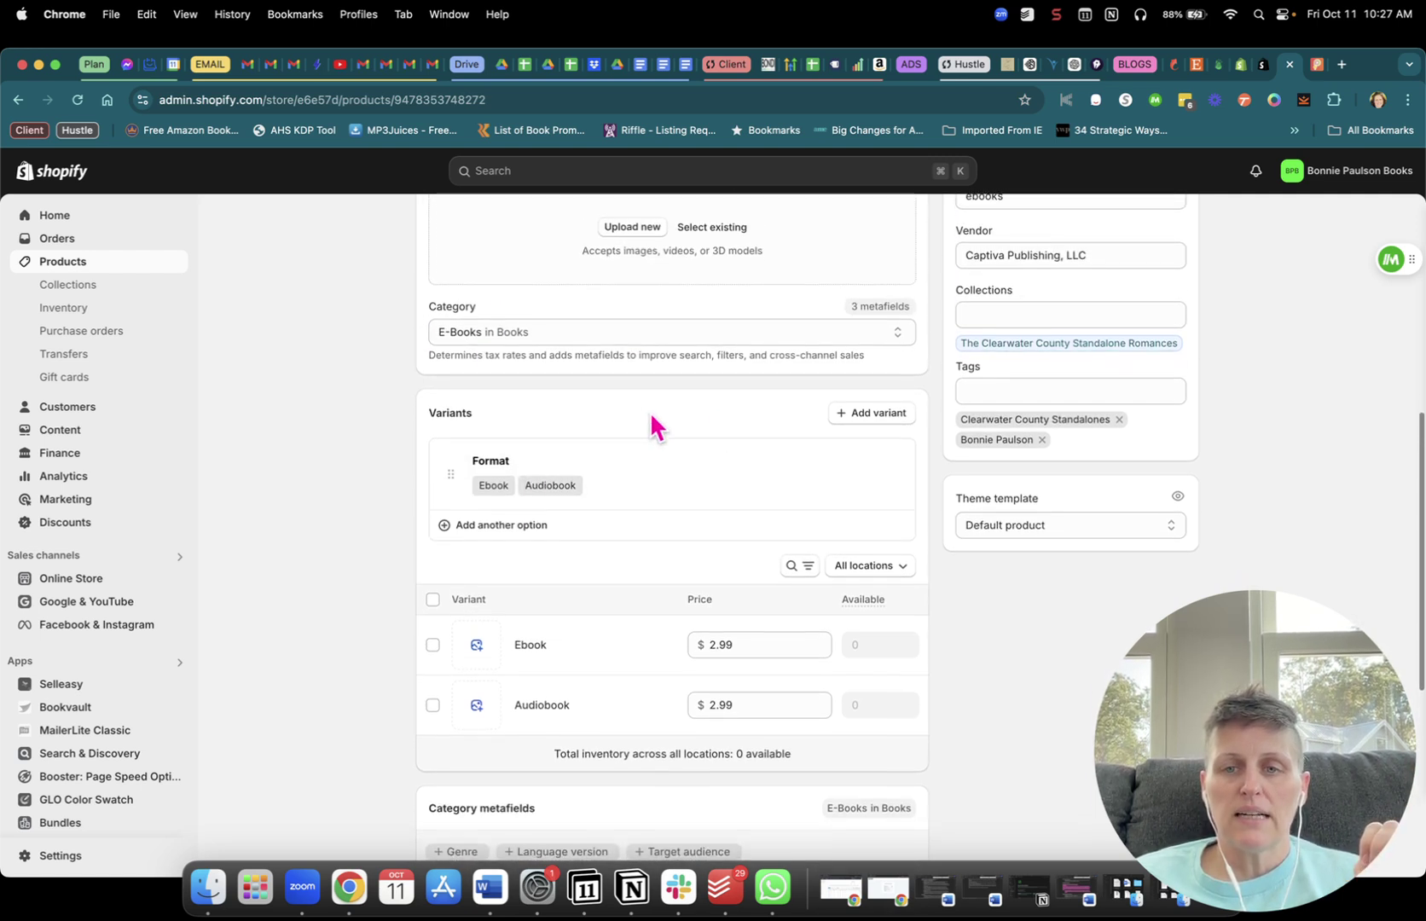
scroll(640, 415, "down", 4)
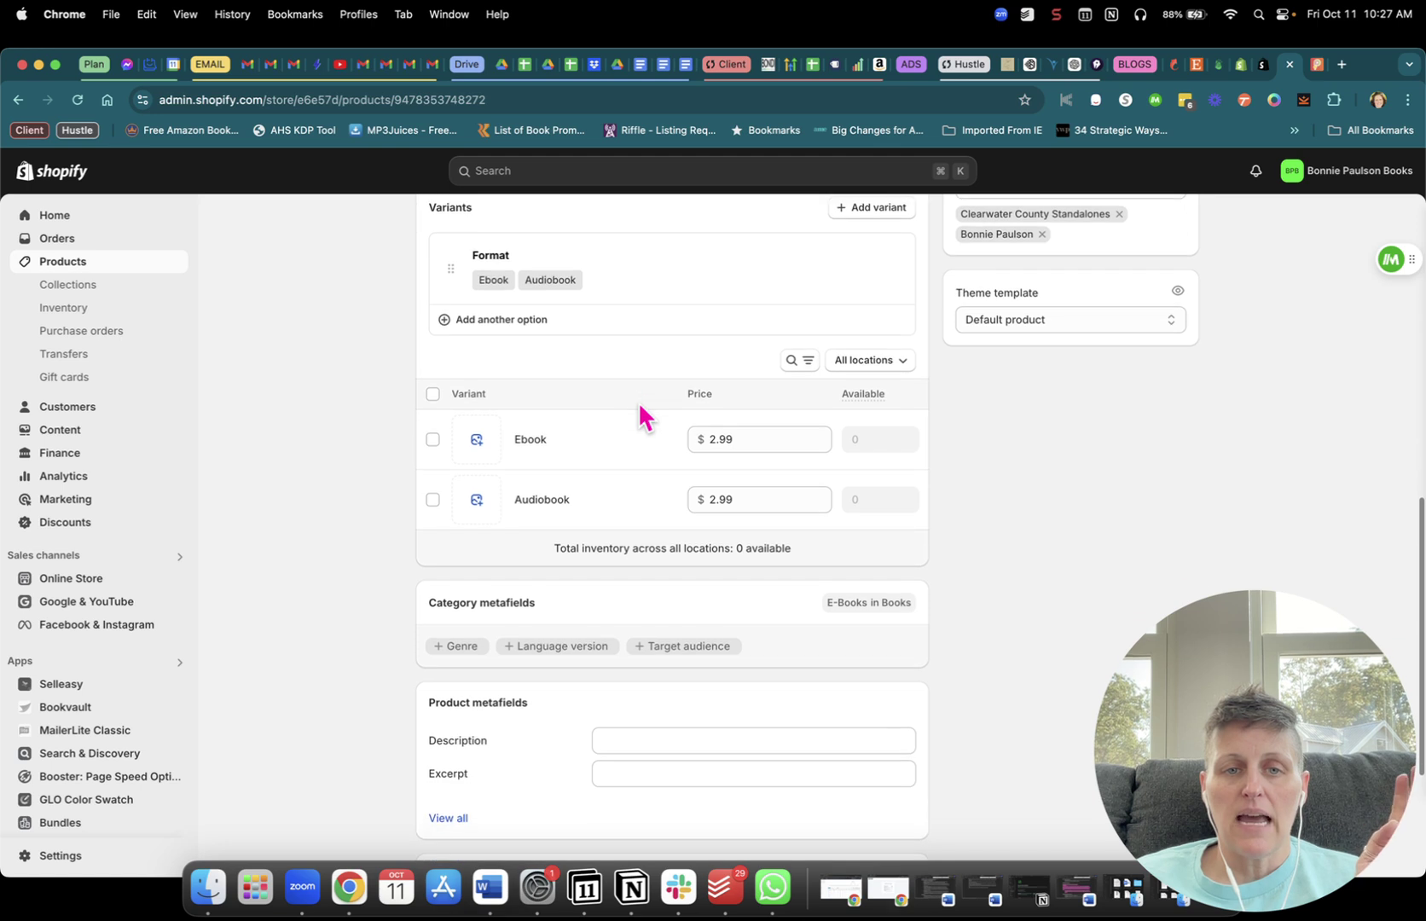
scroll(537, 431, "up", 1)
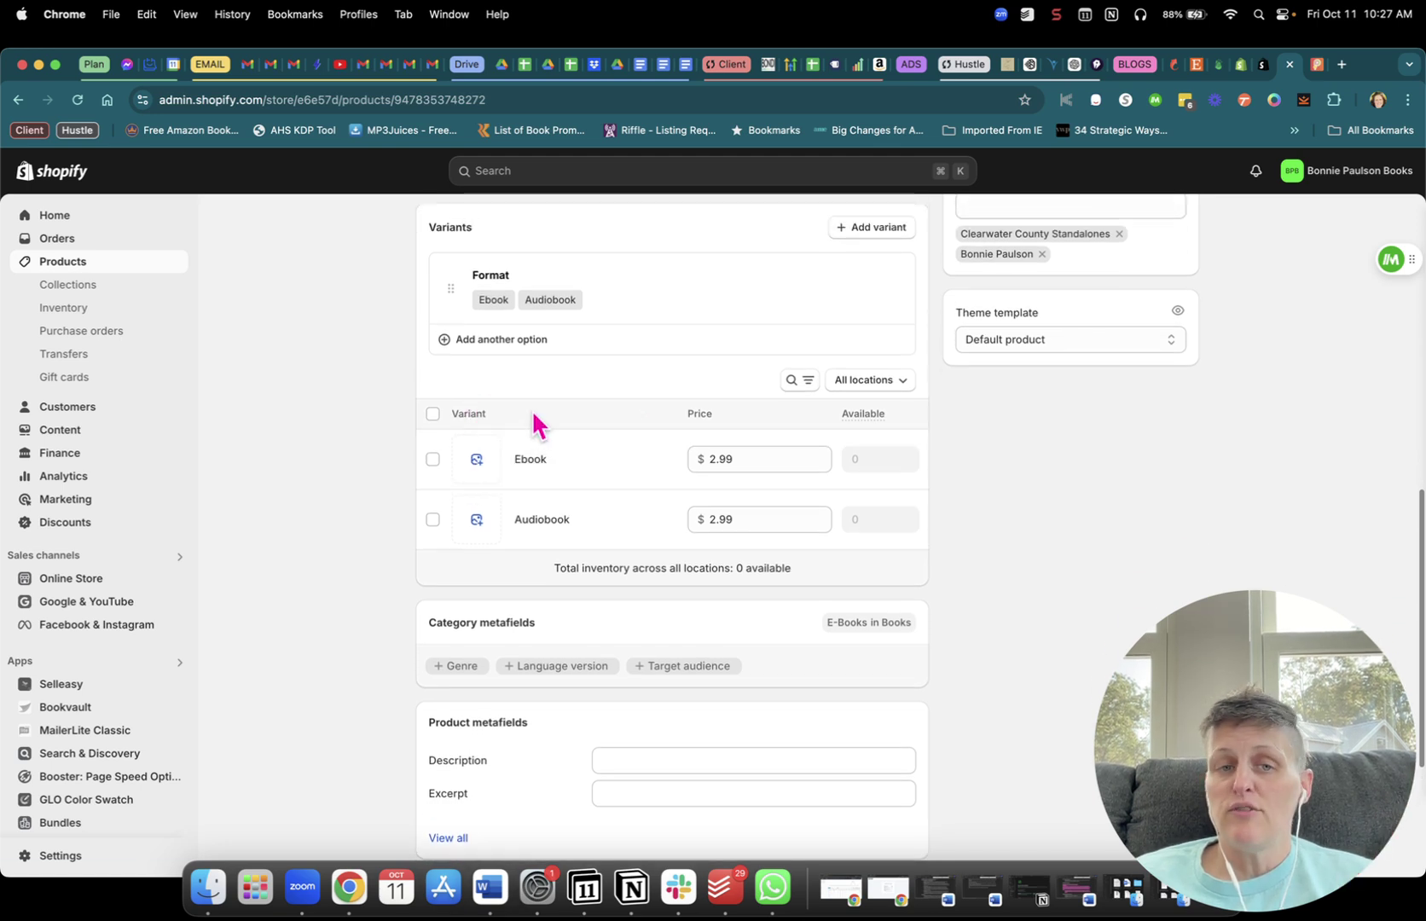
scroll(545, 376, "up", 1)
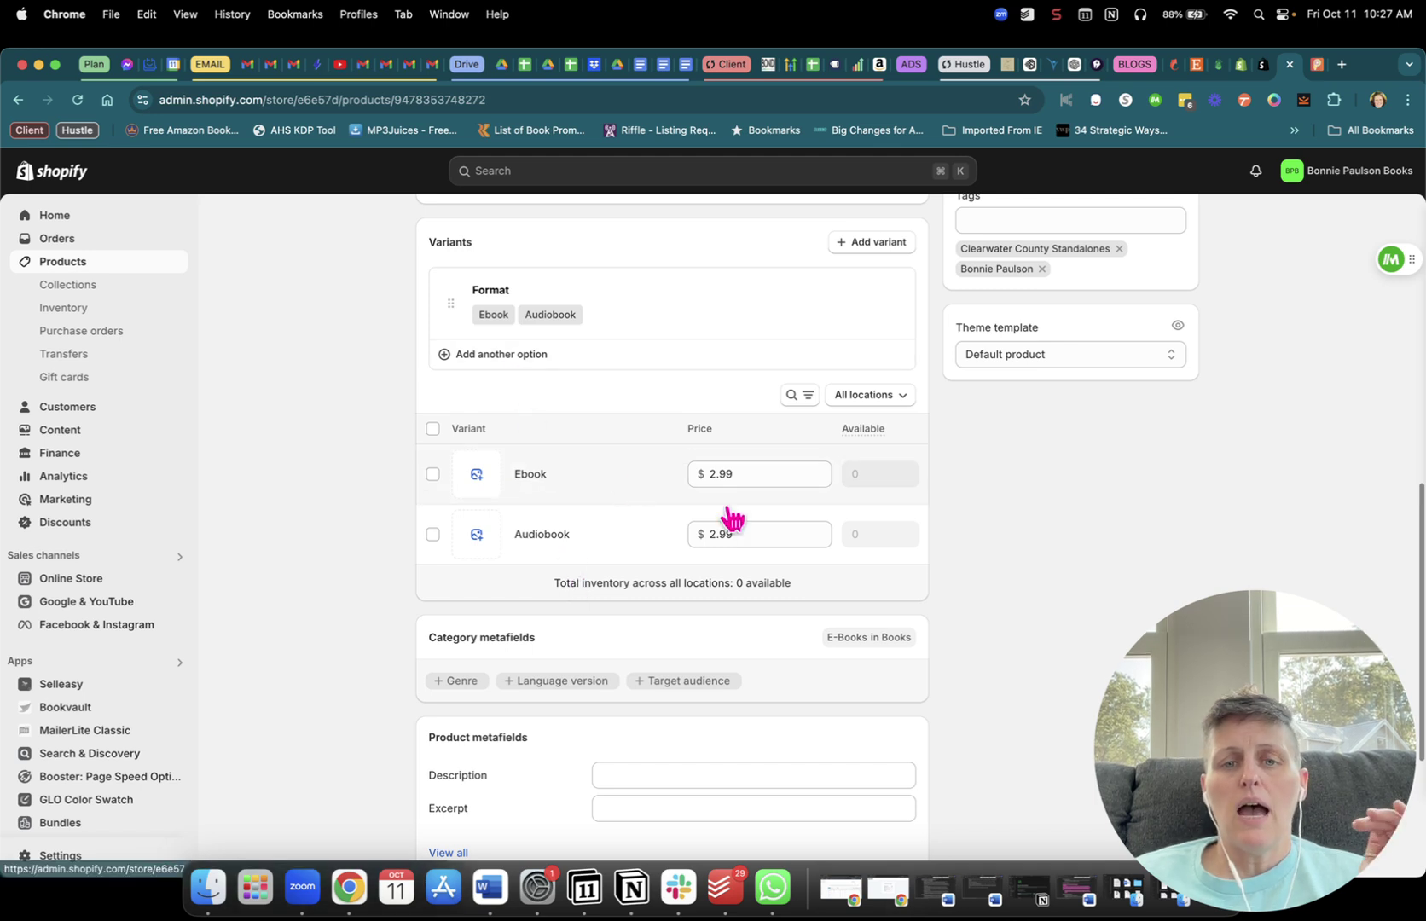
scroll(620, 458, "down", 1)
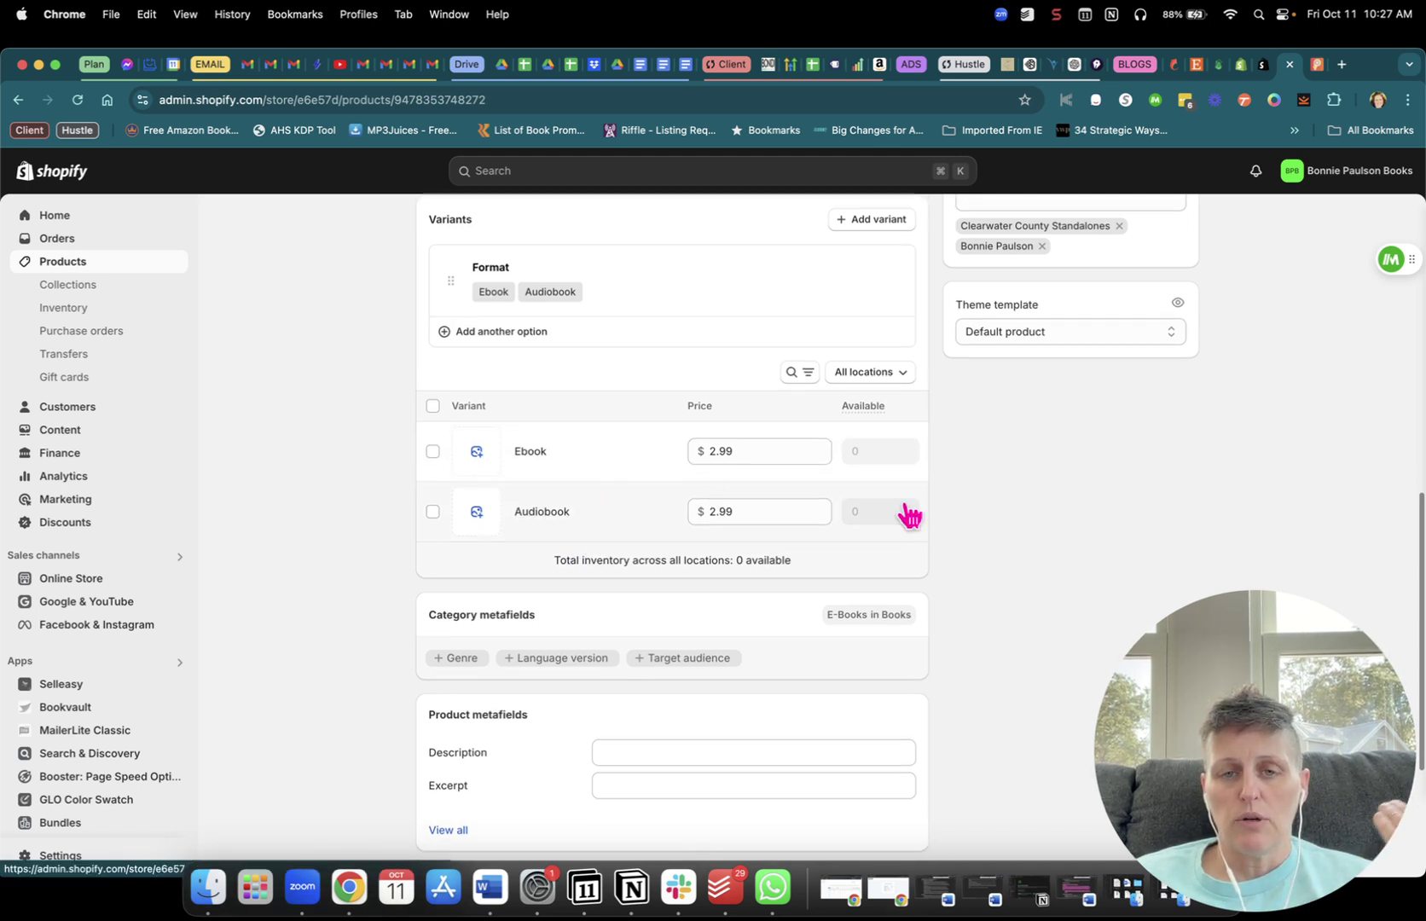
scroll(970, 518, "down", 4)
scroll(631, 605, "down", 2)
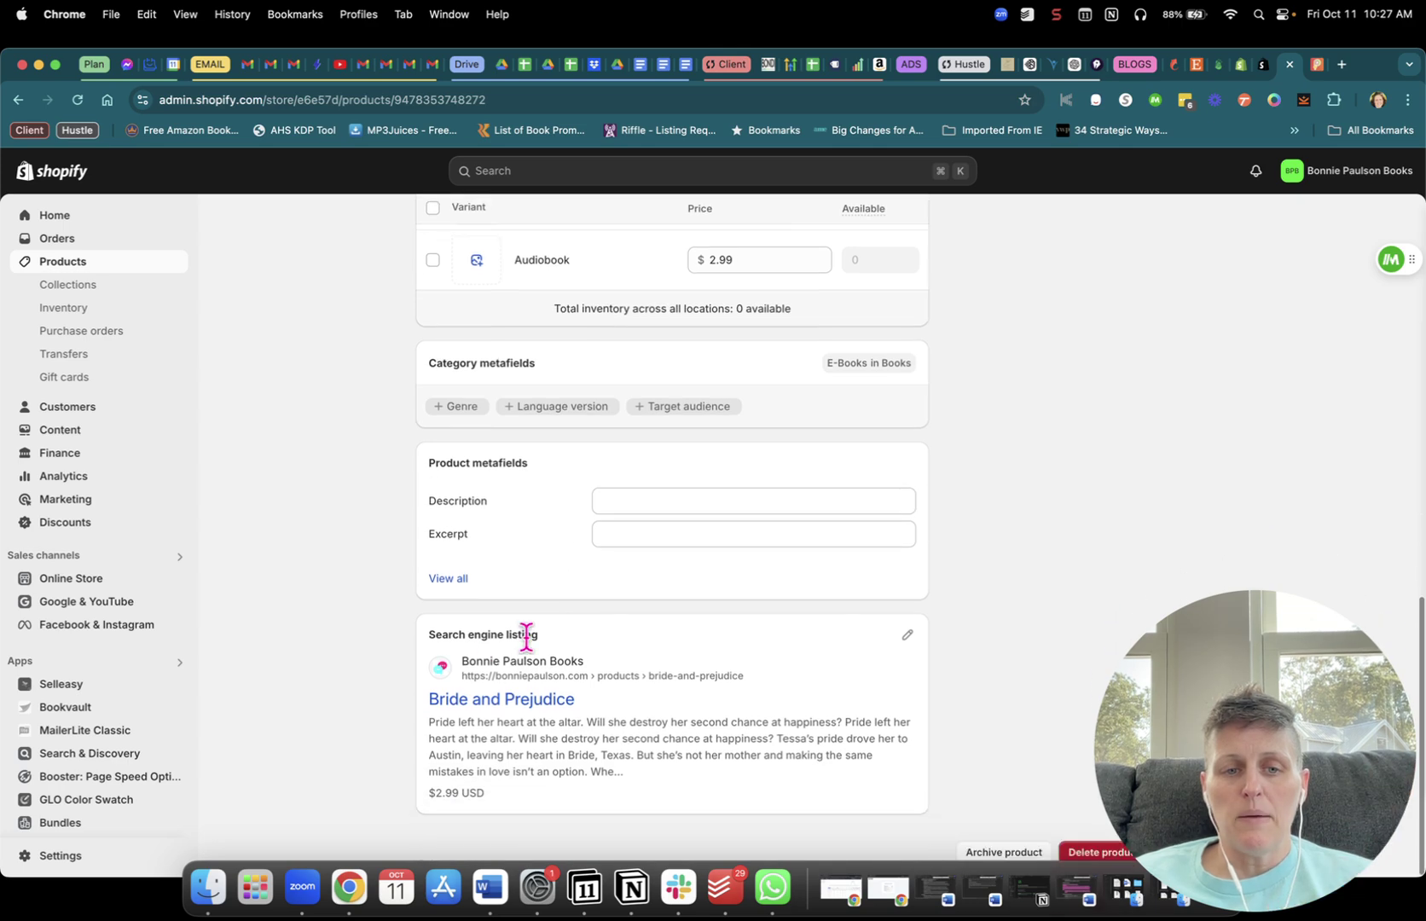
scroll(939, 656, "up", 10)
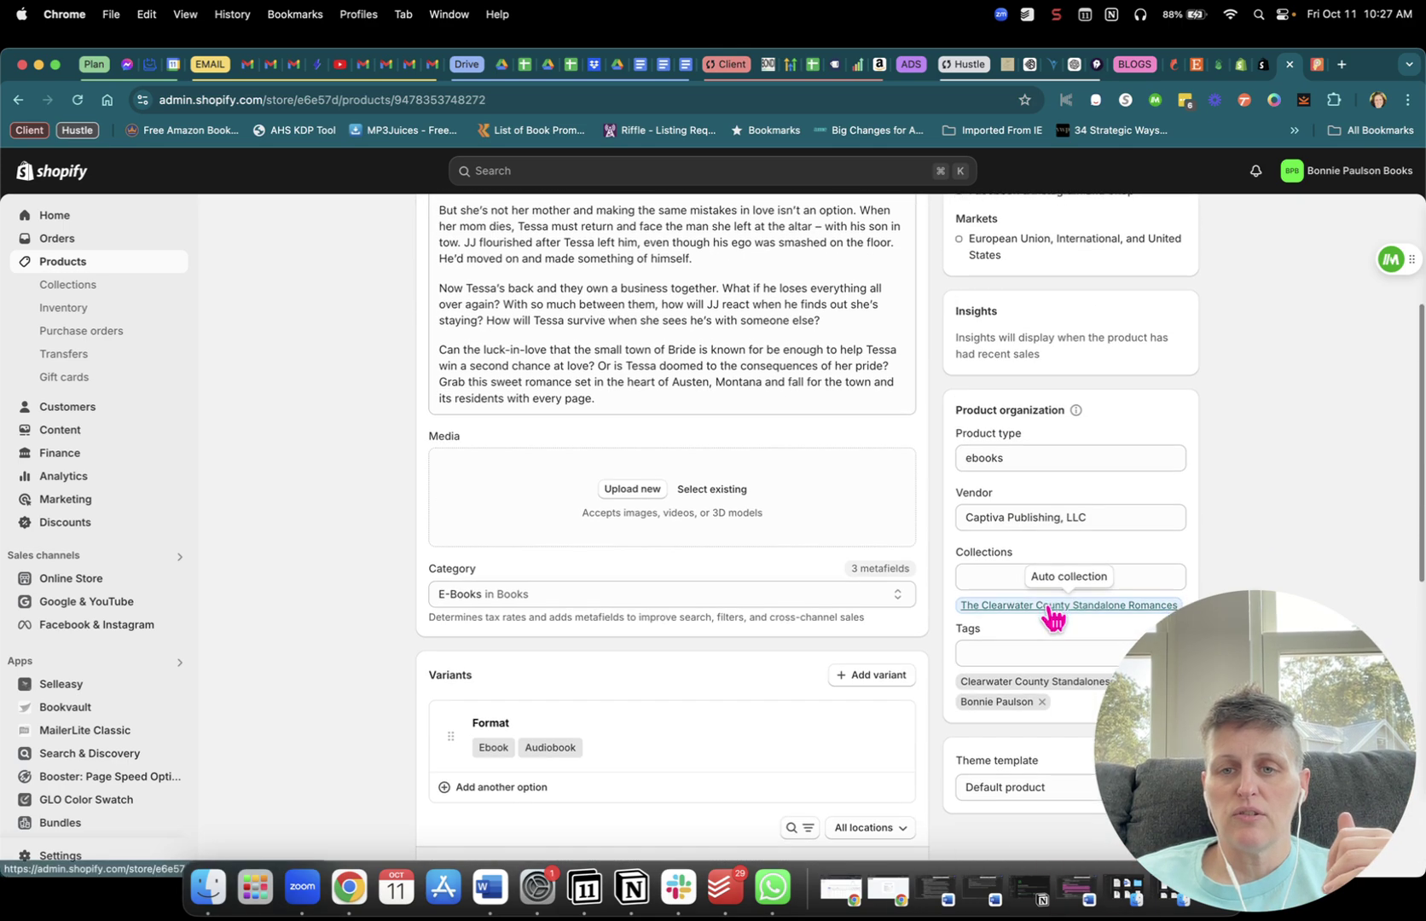
scroll(1018, 567, "up", 7)
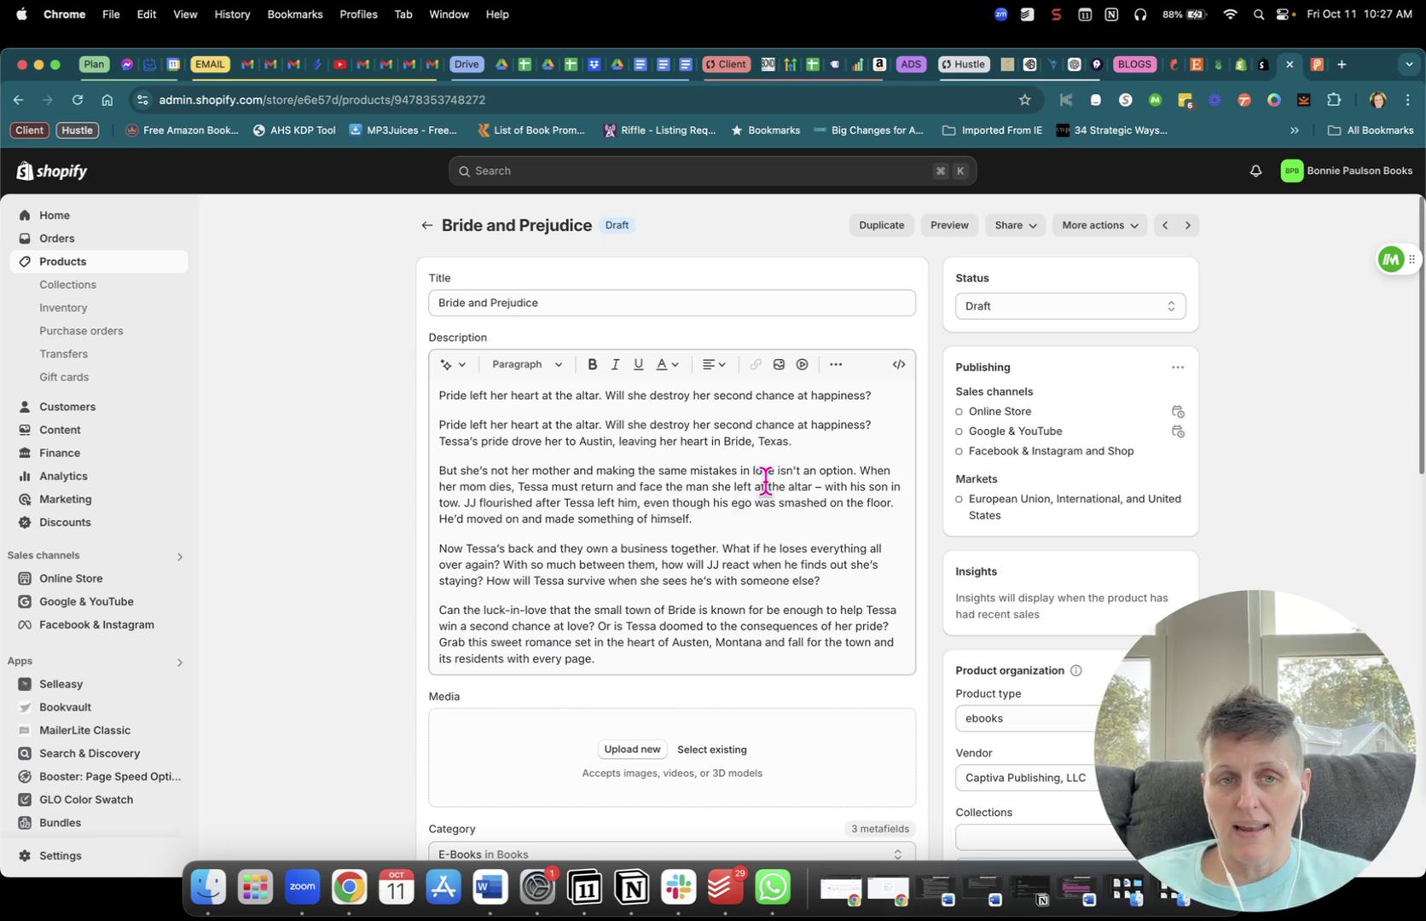
- Append "Bundle" to the product title so it reads Bride and Prejudice Bundle
left_click(586, 305)
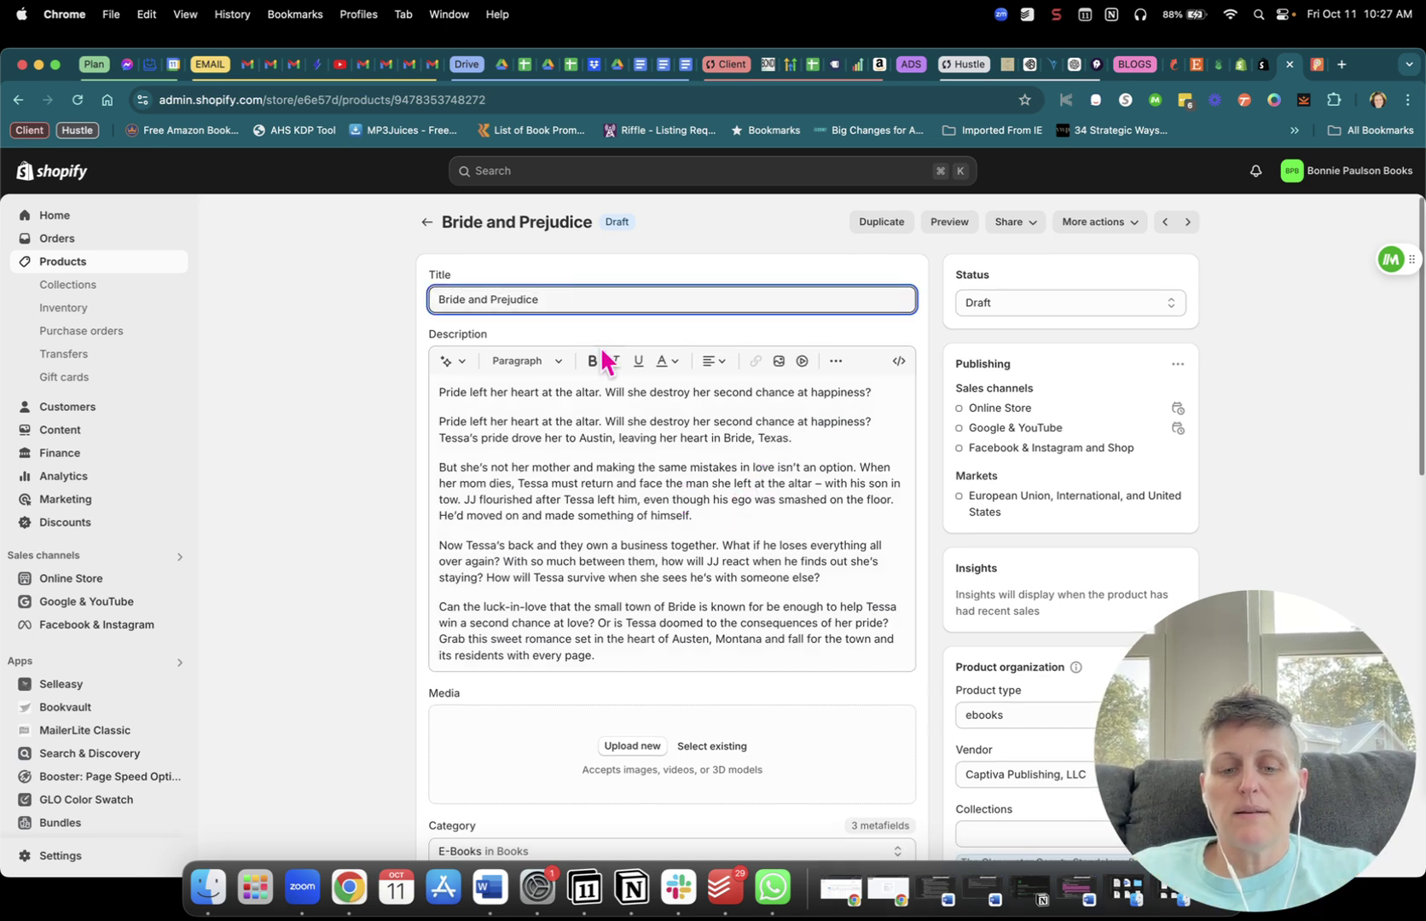
type("Bundle")
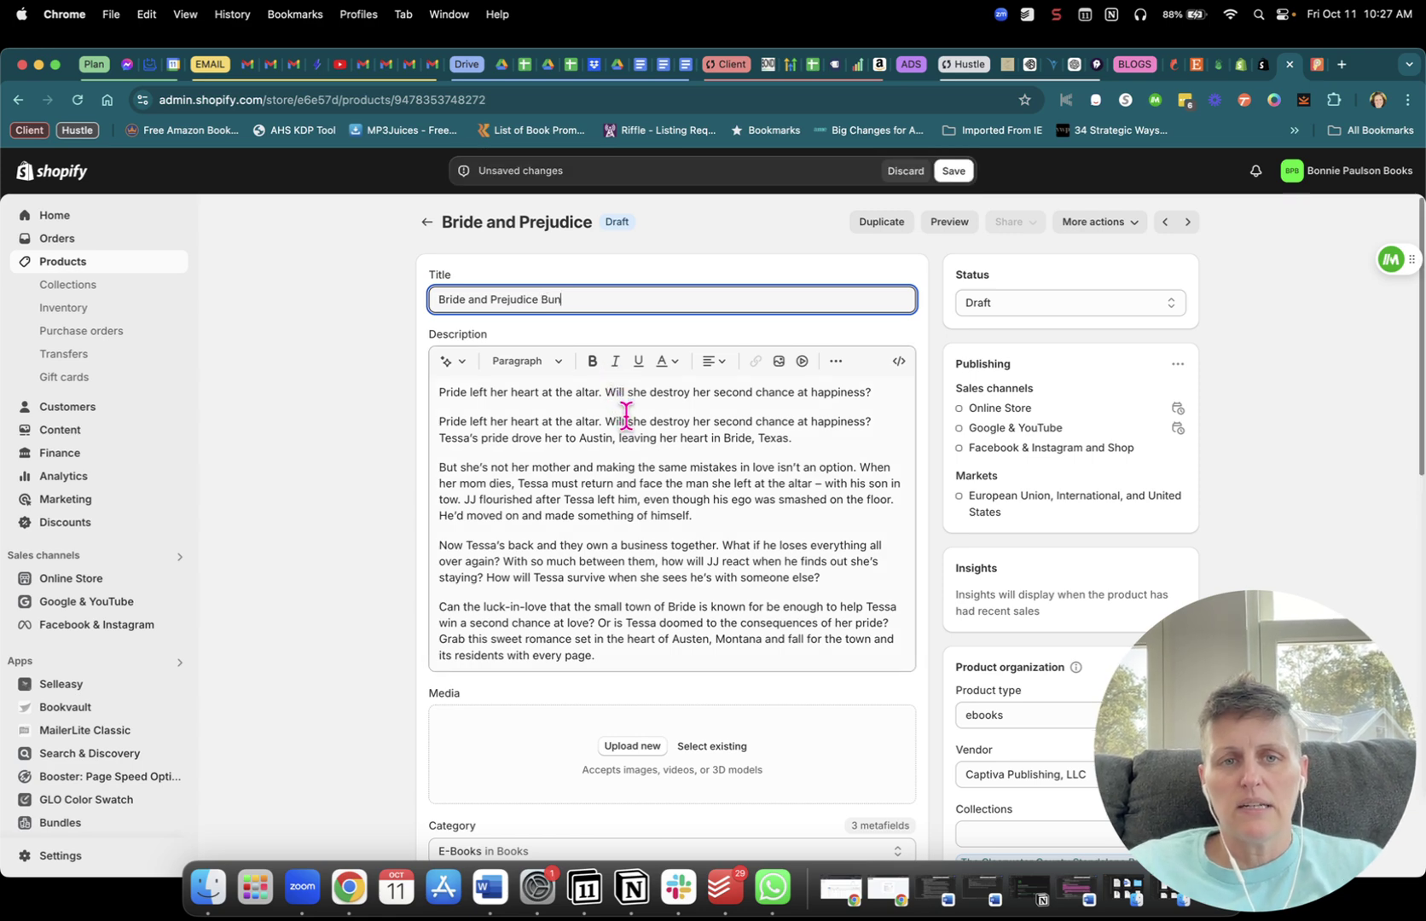
left_click(343, 637)
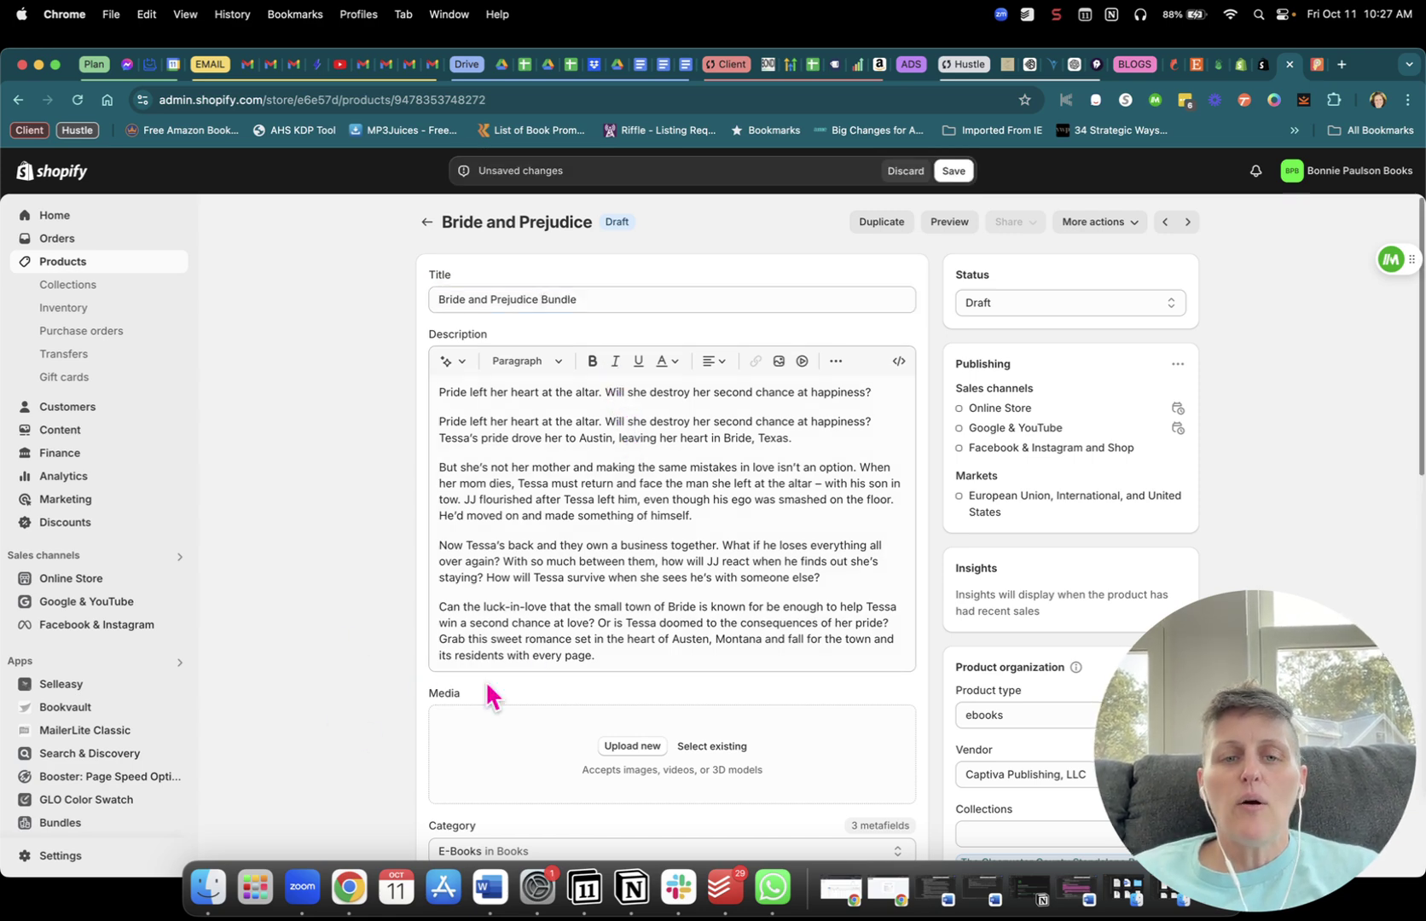
scroll(711, 588, "down", 5)
scroll(711, 589, "down", 3)
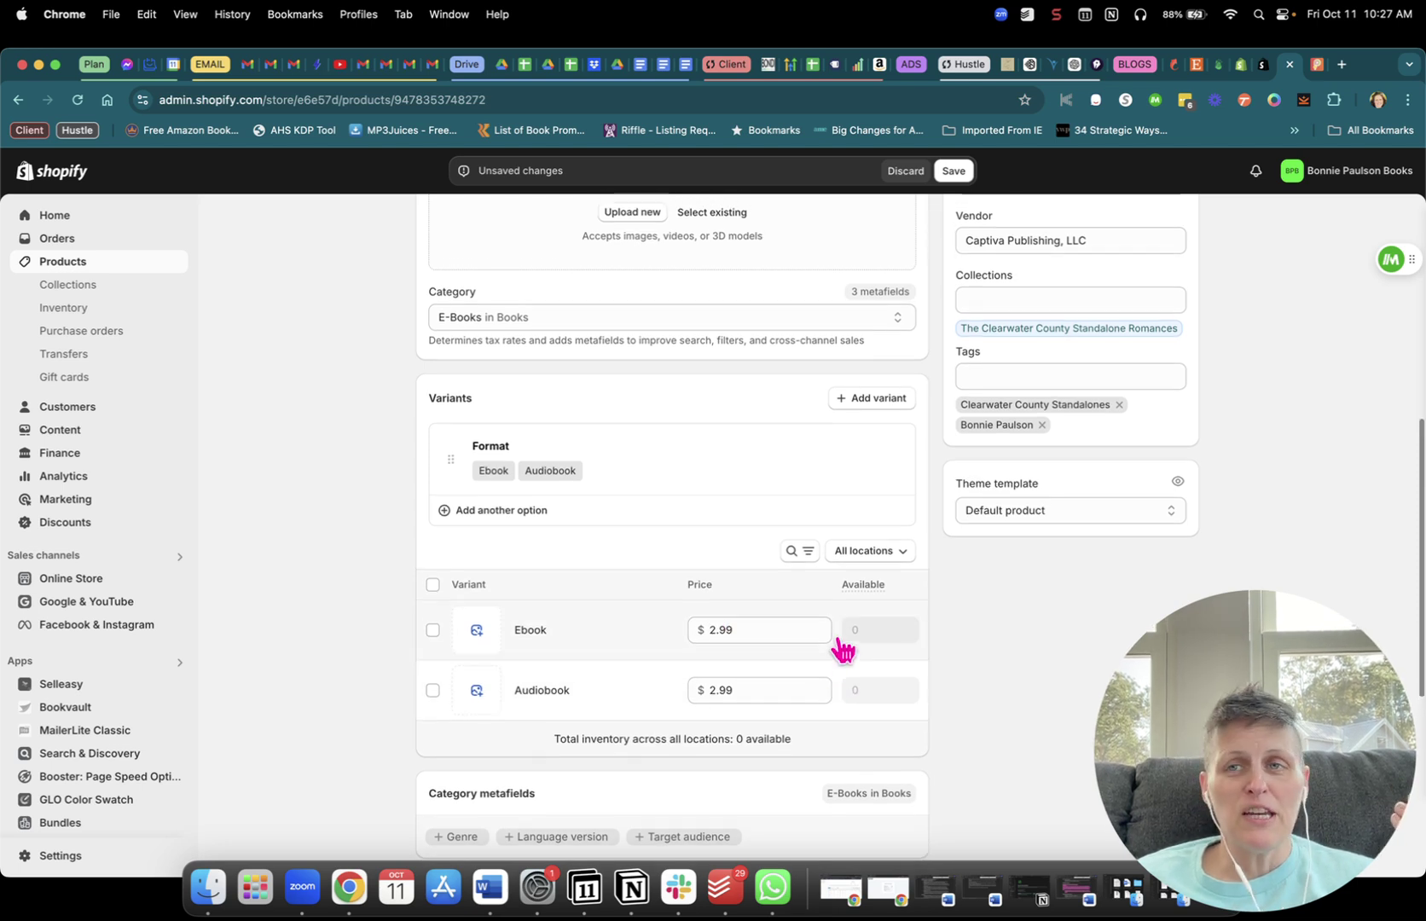
scroll(844, 647, "up", 4)
- Switch to BookFunnel in a new browser tab and open its dashboard
left_click(1342, 65)
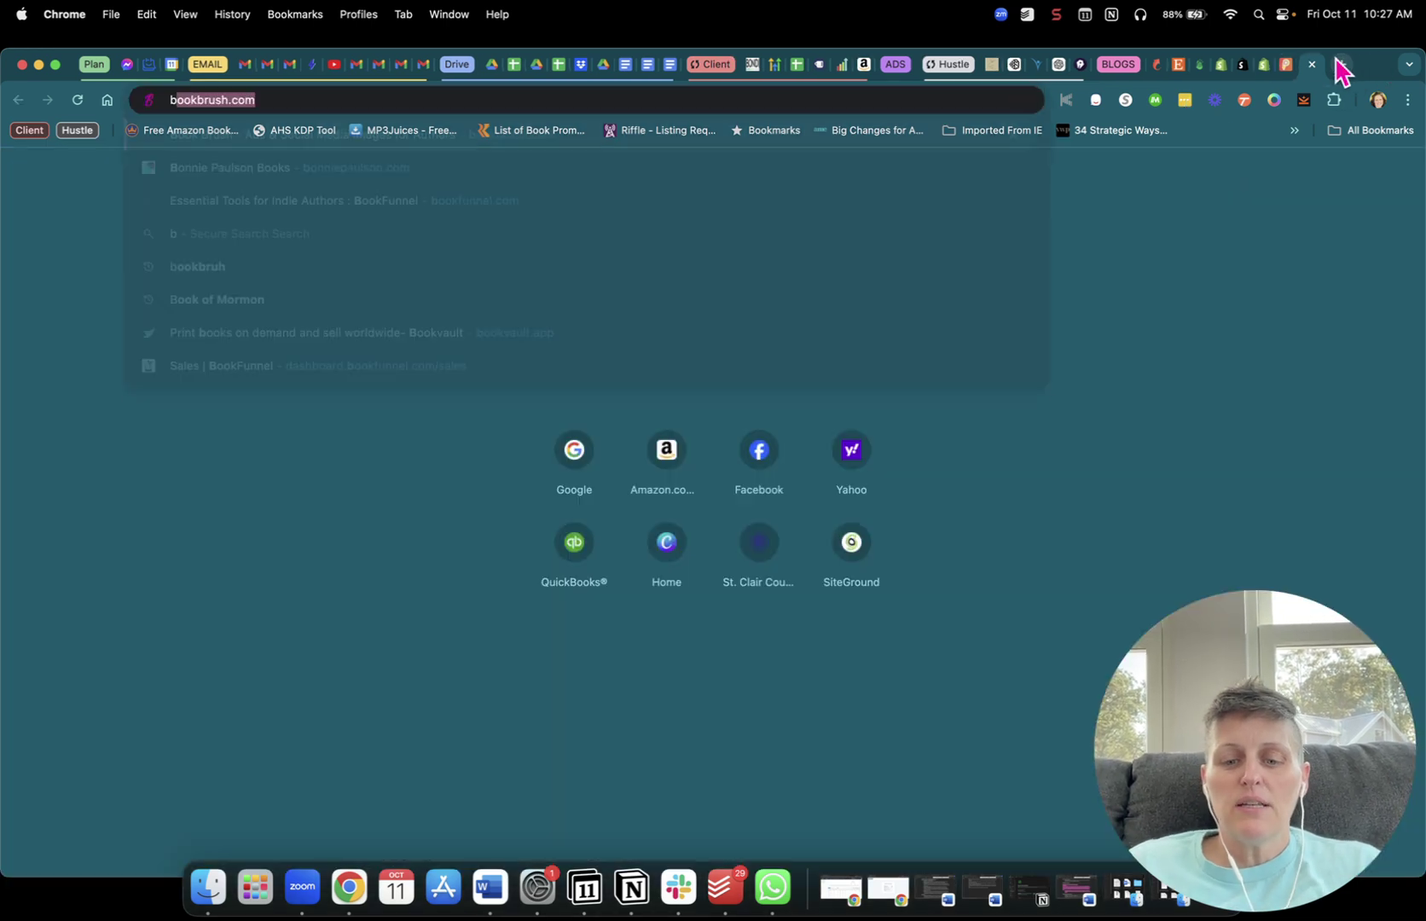
type("boo")
key("BackSpace")
key("BackSpace")
key("BackSpace")
type("b")
key("BackSpace")
type("ookbfu")
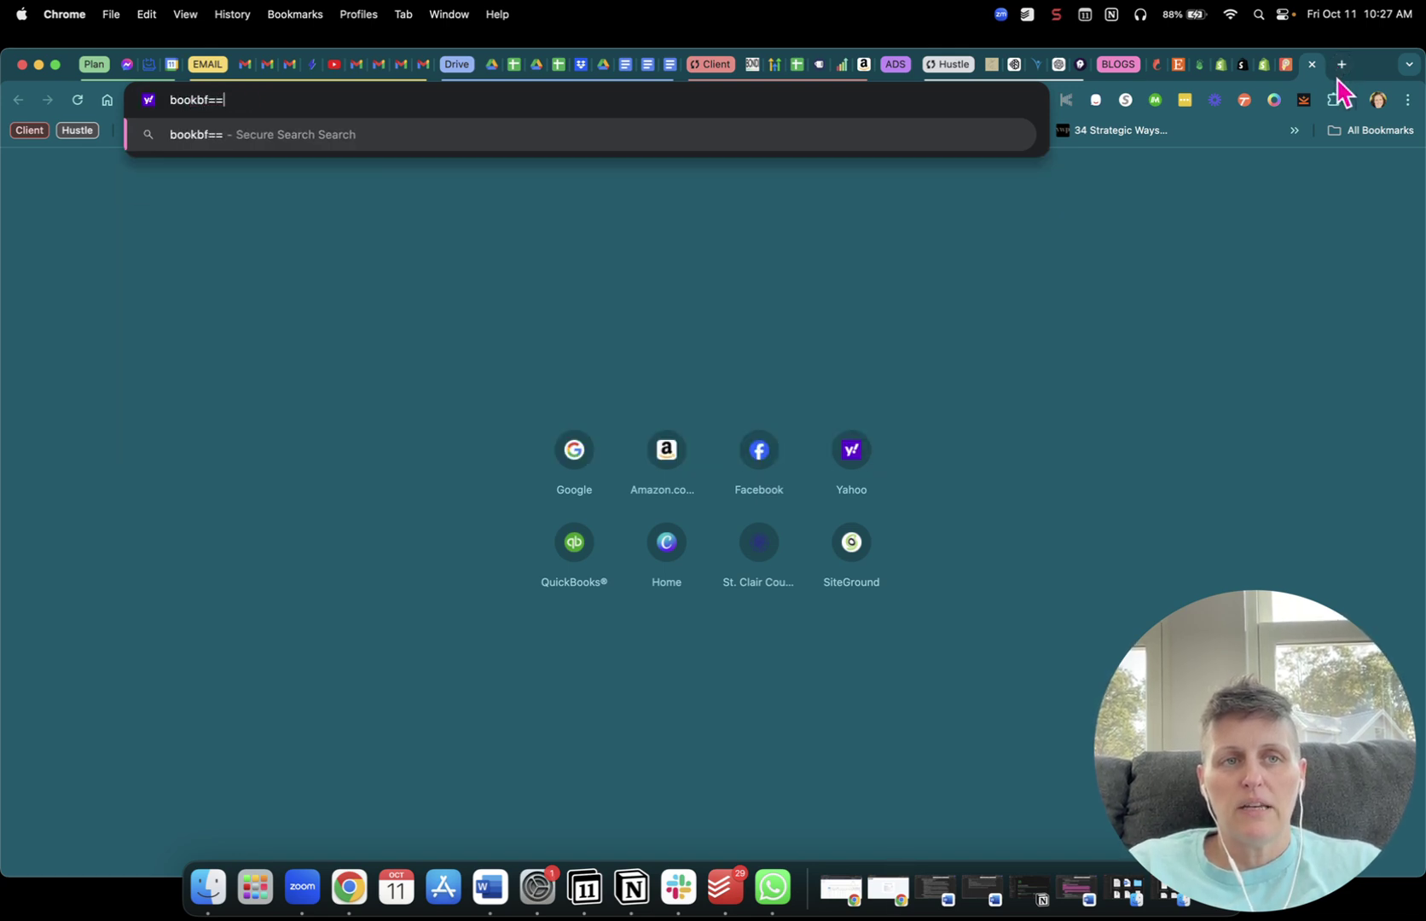
key("BackSpace")
key("BackSpace")
key("BackSpace")
type("fun")
key("Return")
left_click(1001, 189)
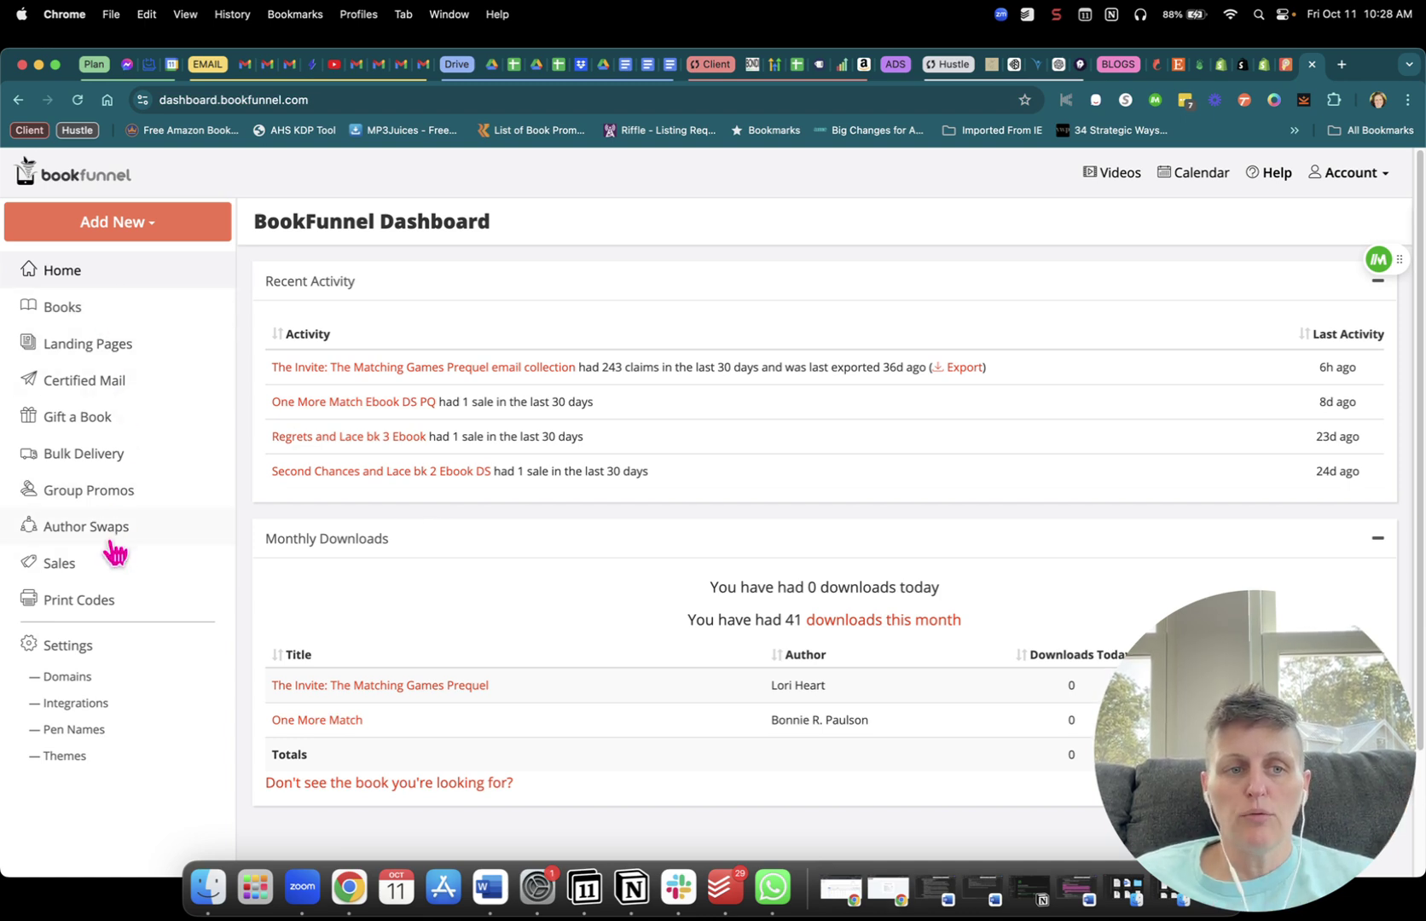
- Open the Sales page and expand the list of delivery actions
left_click(116, 570)
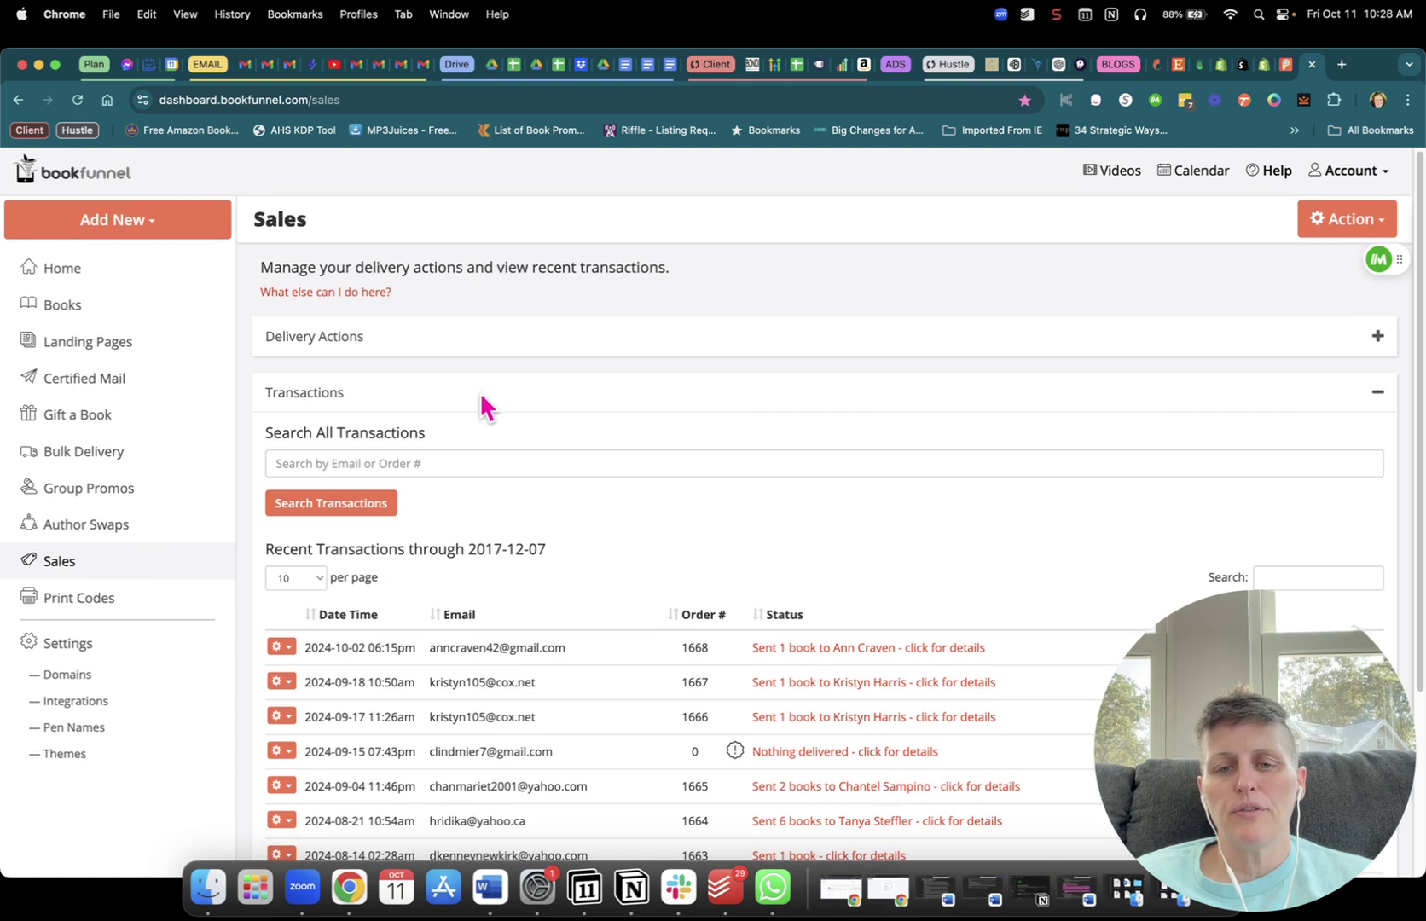
scroll(480, 390, "down", 2)
scroll(738, 474, "up", 2)
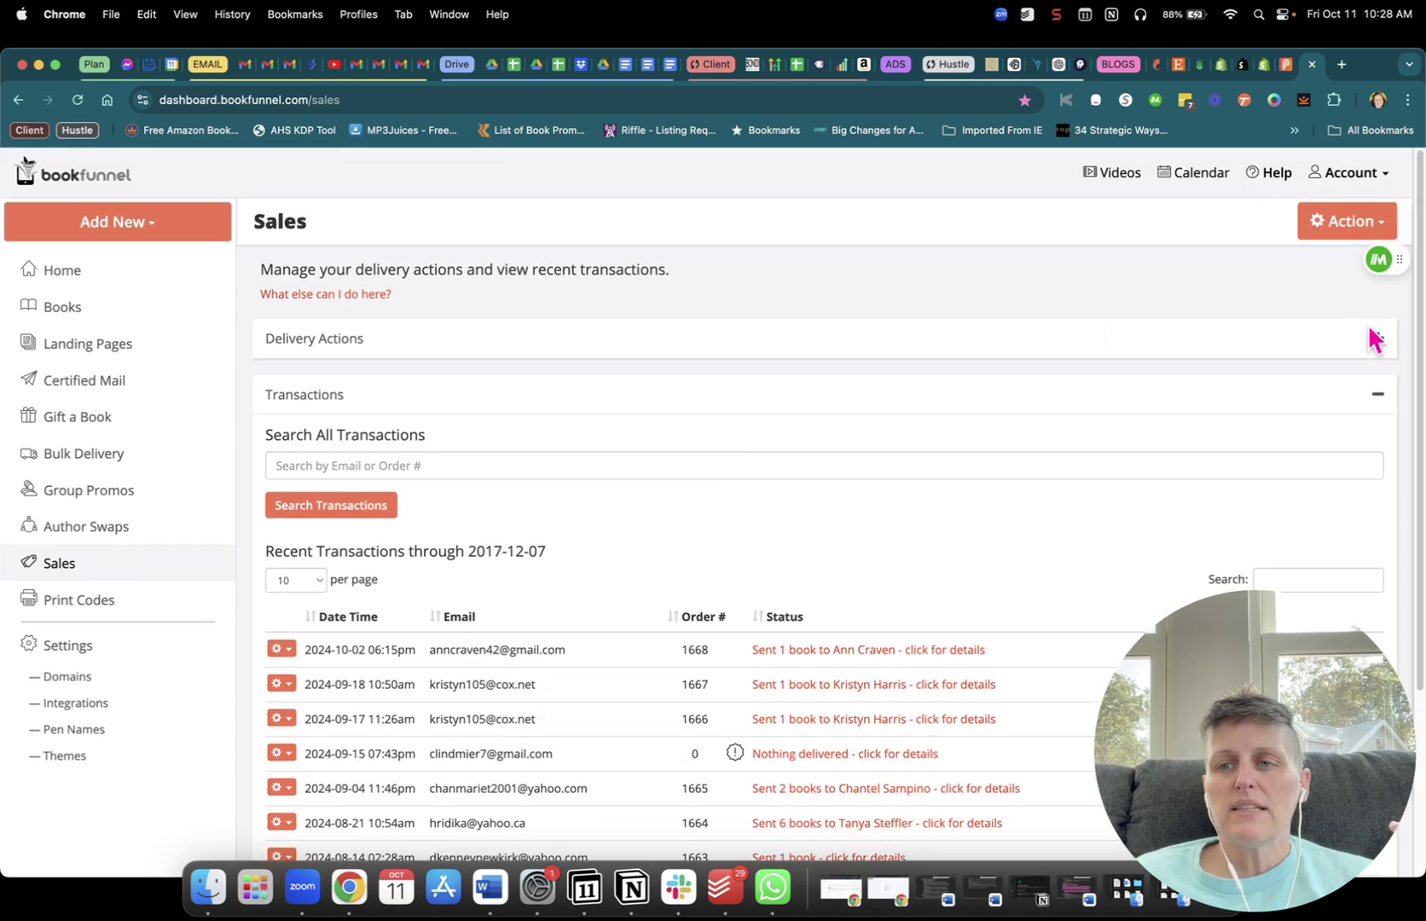
left_click(1378, 338)
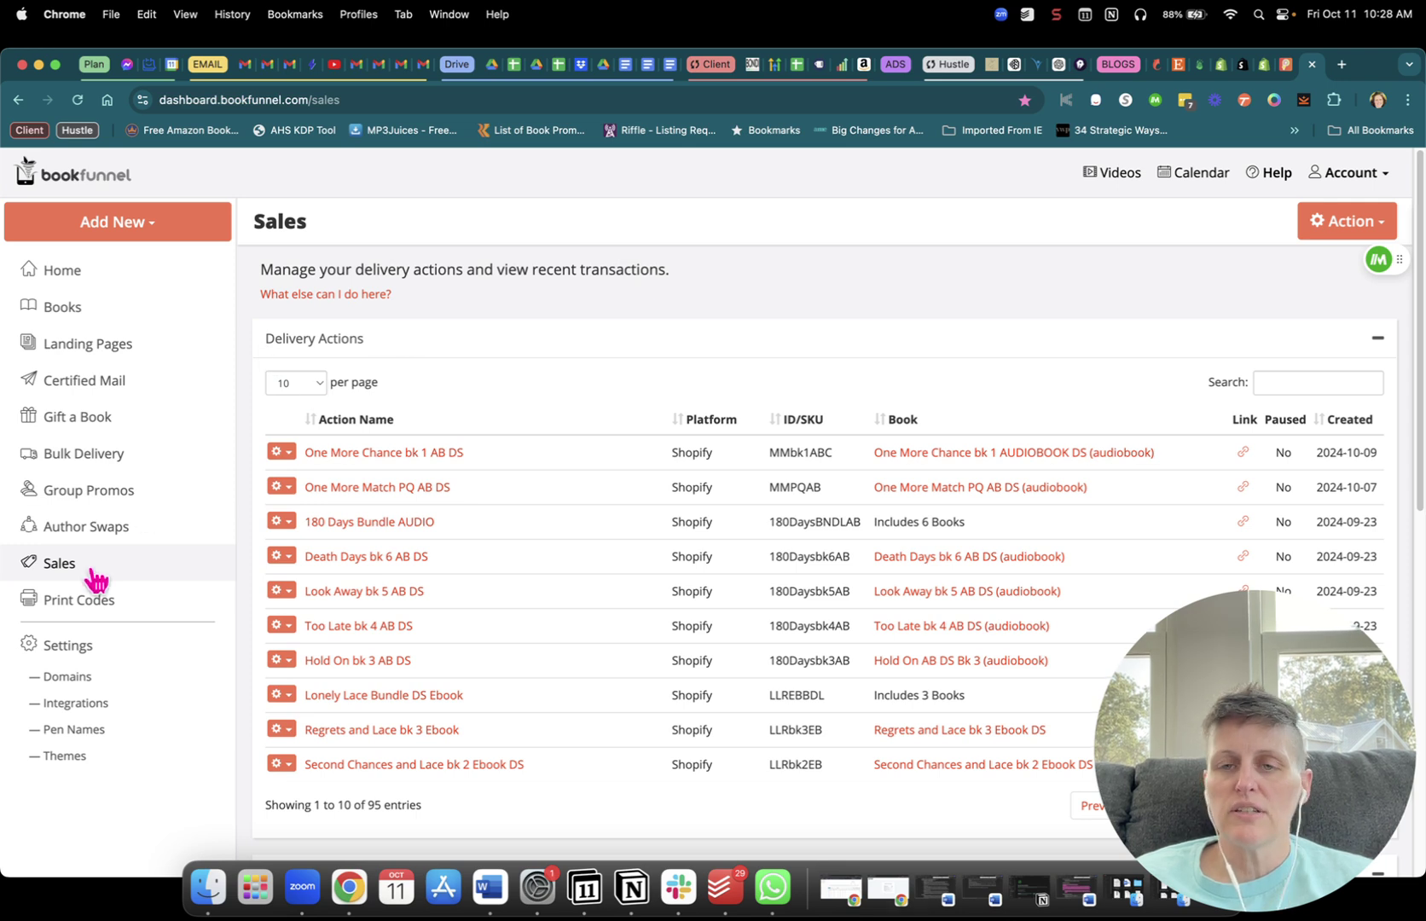
- Create a new delivery action named "Bride and Prejudice Bundle TEST"
left_click(1317, 224)
left_click(1299, 266)
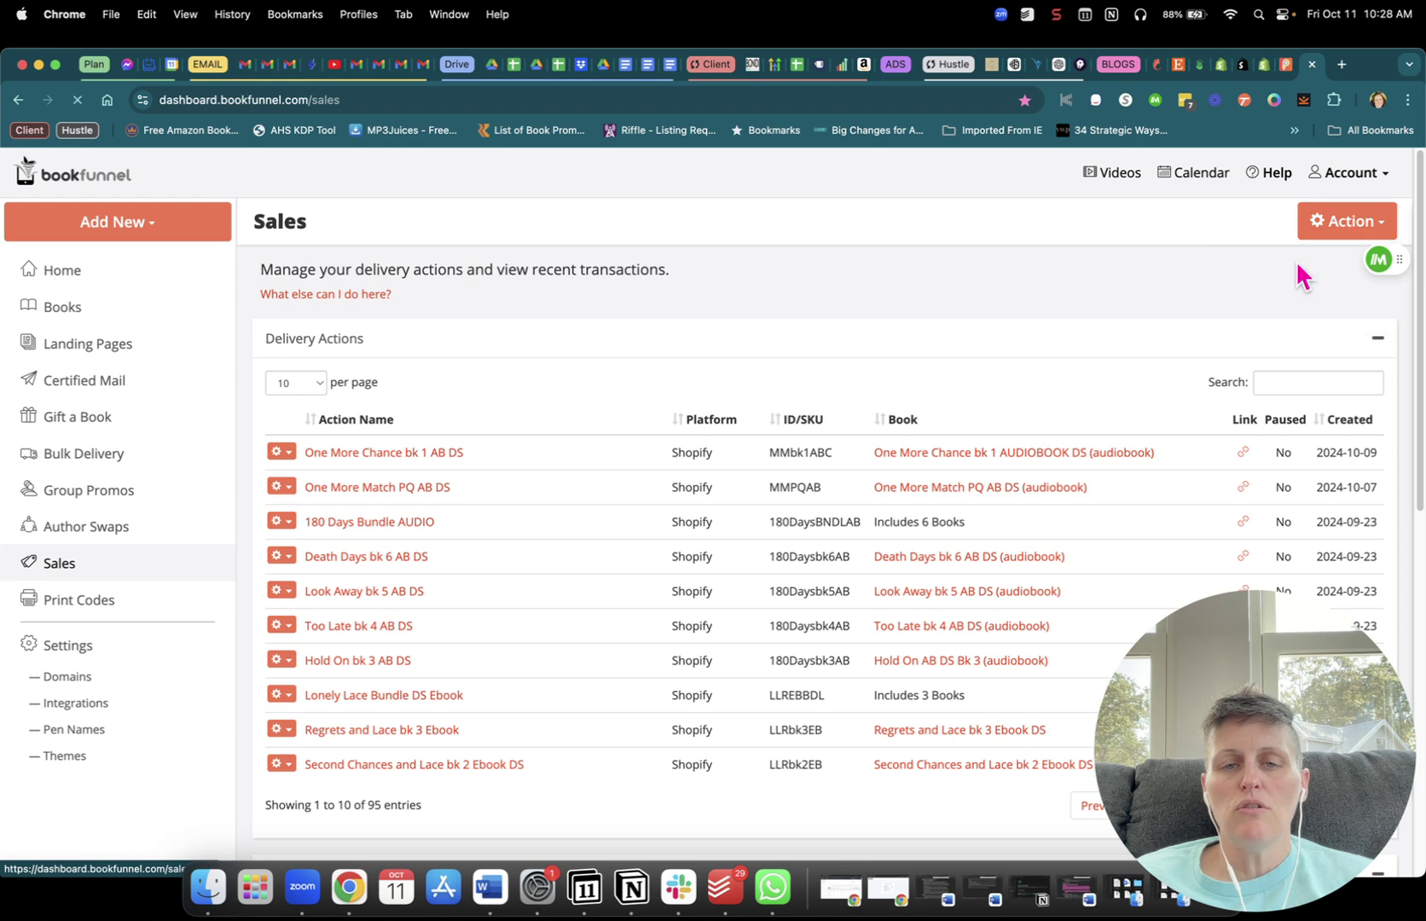
left_click(401, 471)
type("Br")
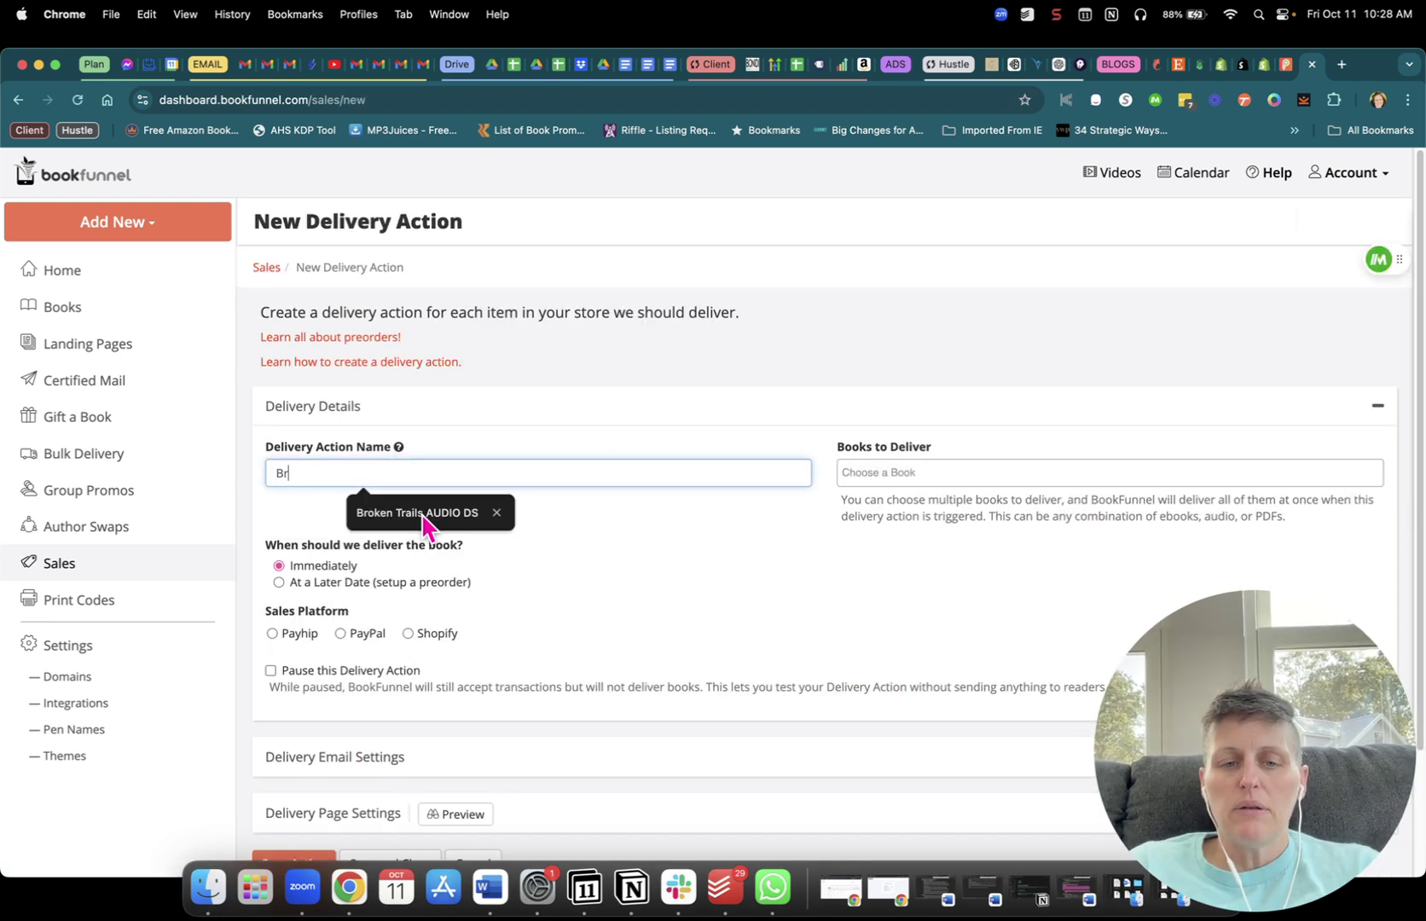
type("ide and Prejudice ")
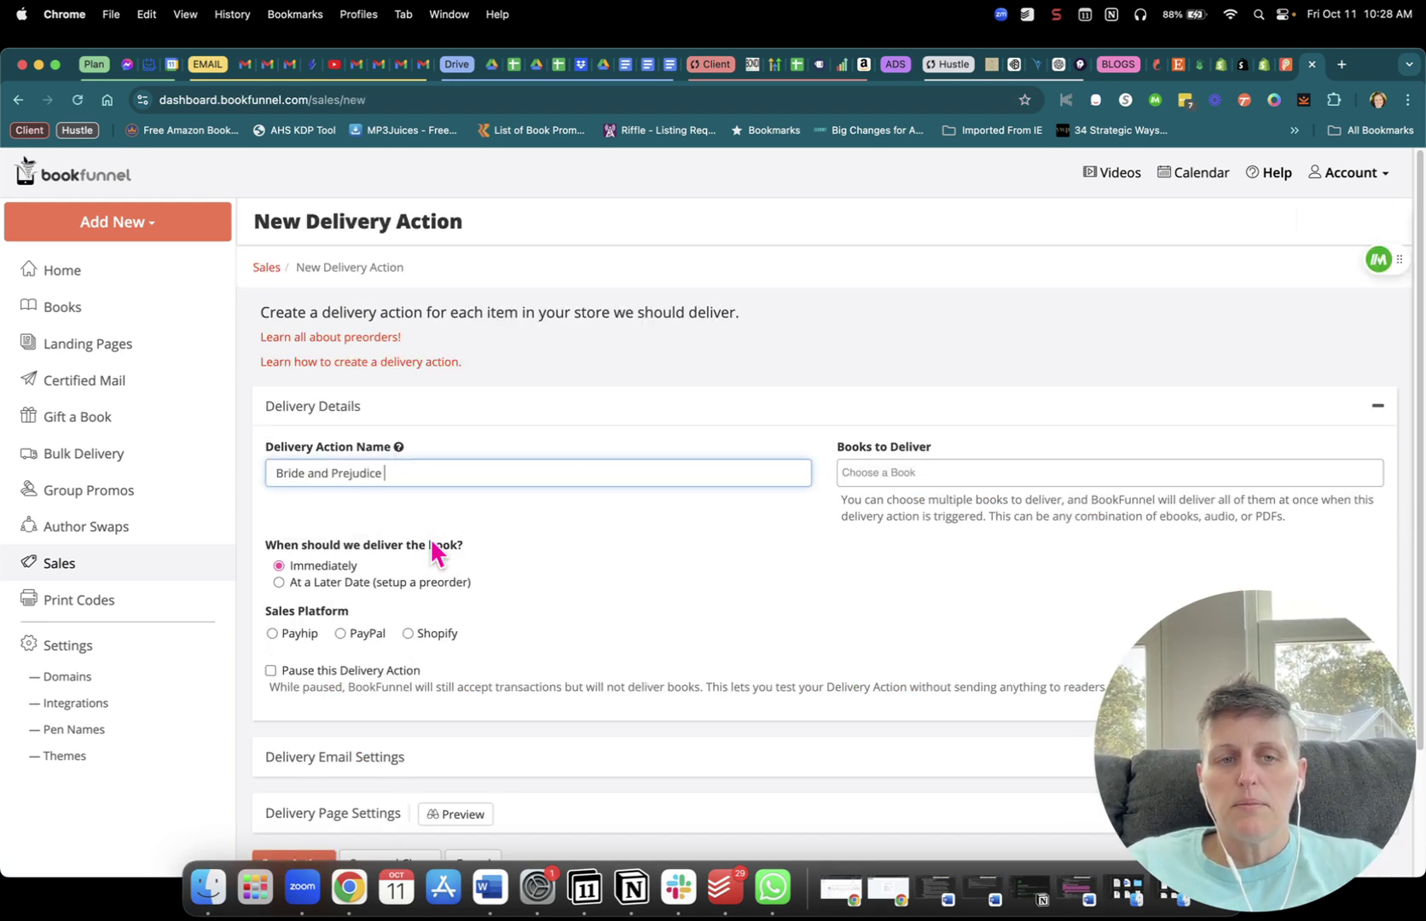
type("Bundle TEST")
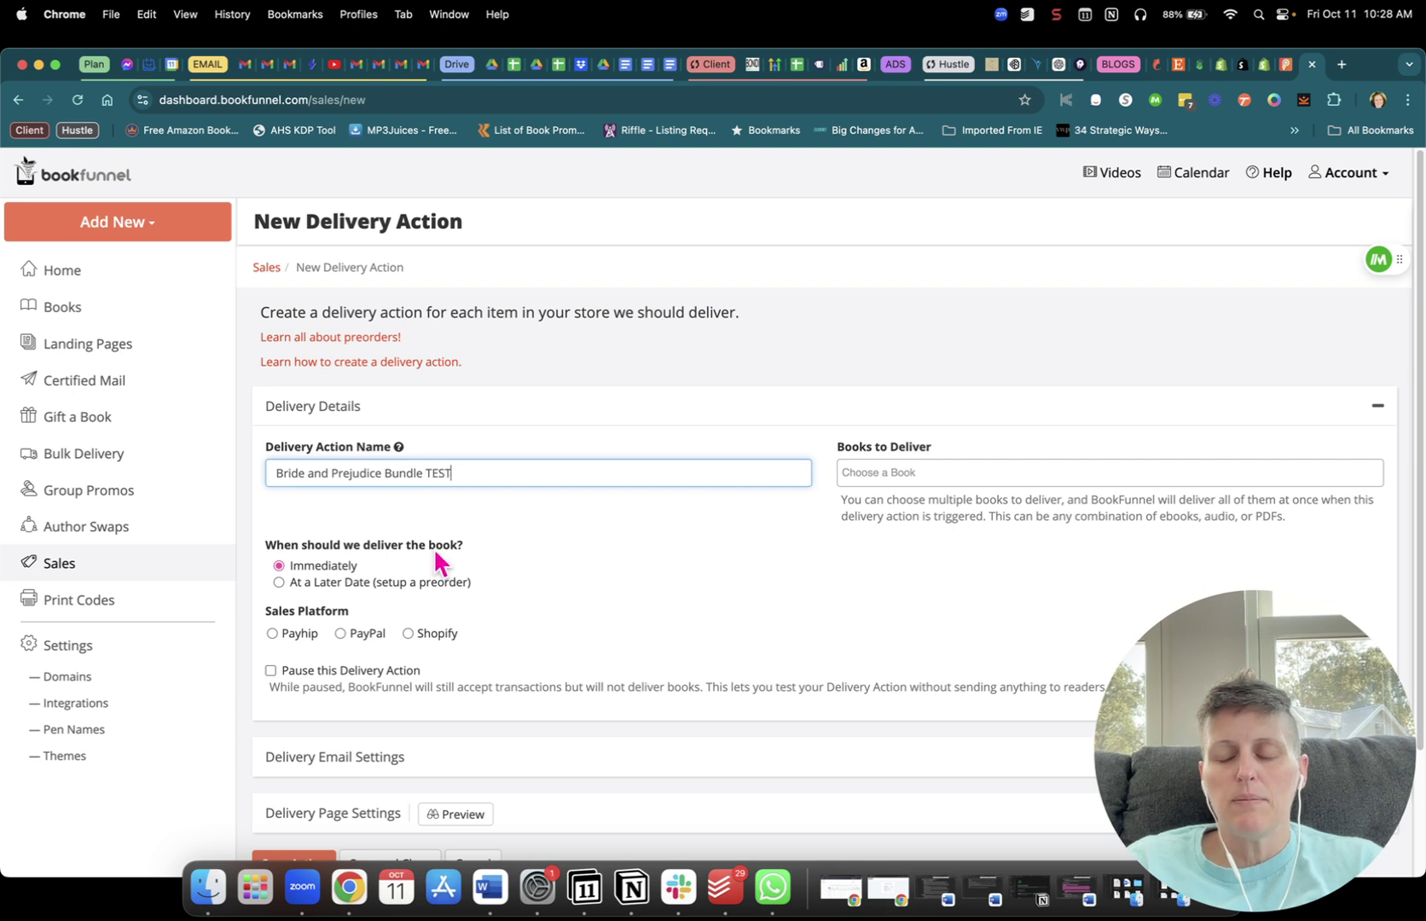
- Add Birthday Book, Bride and Prejudice Ebook DS and Endless Trails Audiobook DS bk 6 as the books to deliver
scroll(779, 589, "down", 3)
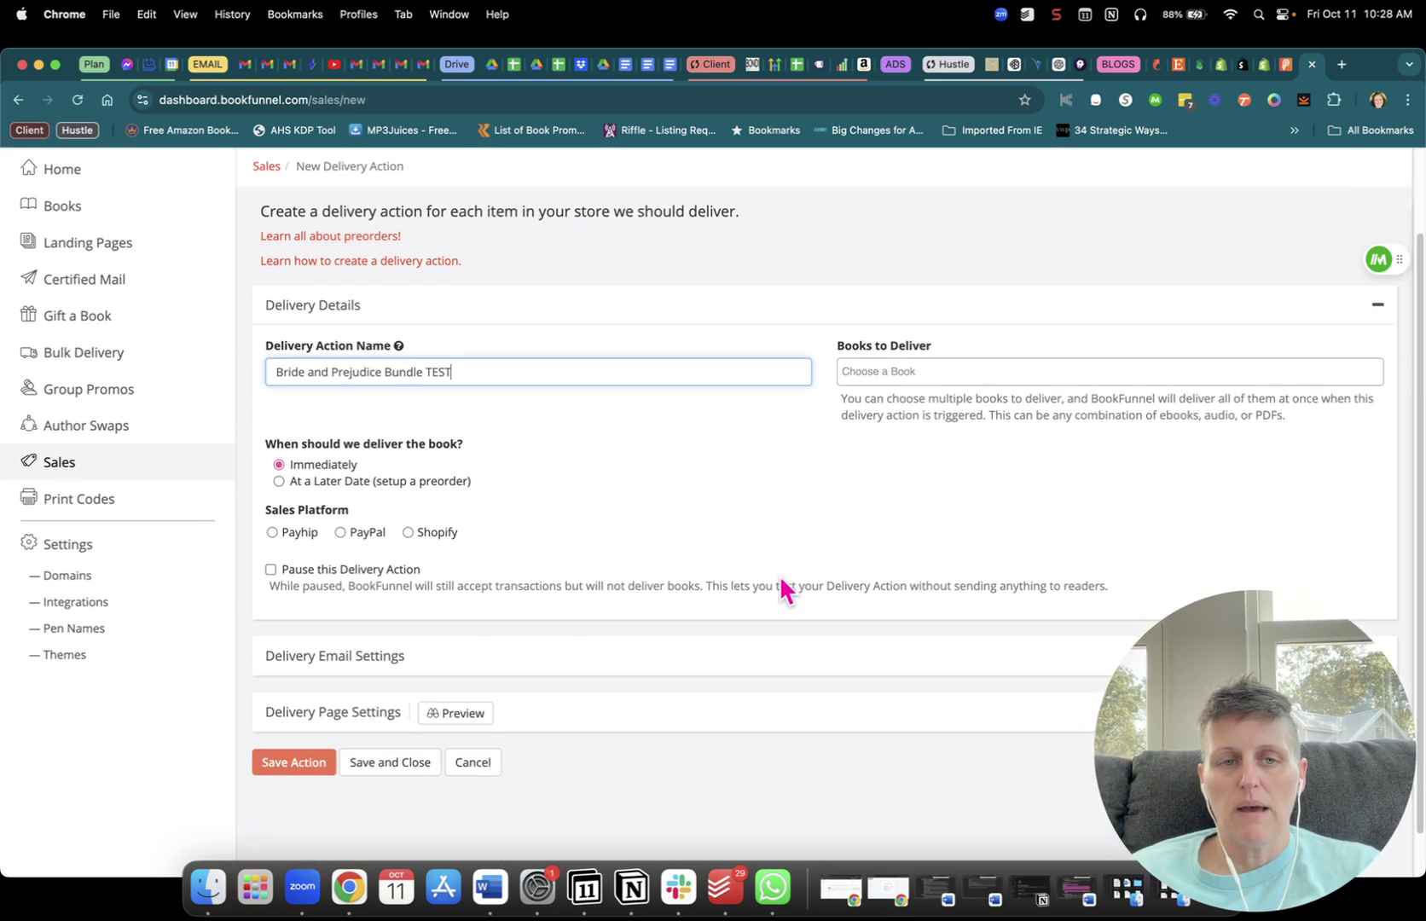
left_click(869, 373)
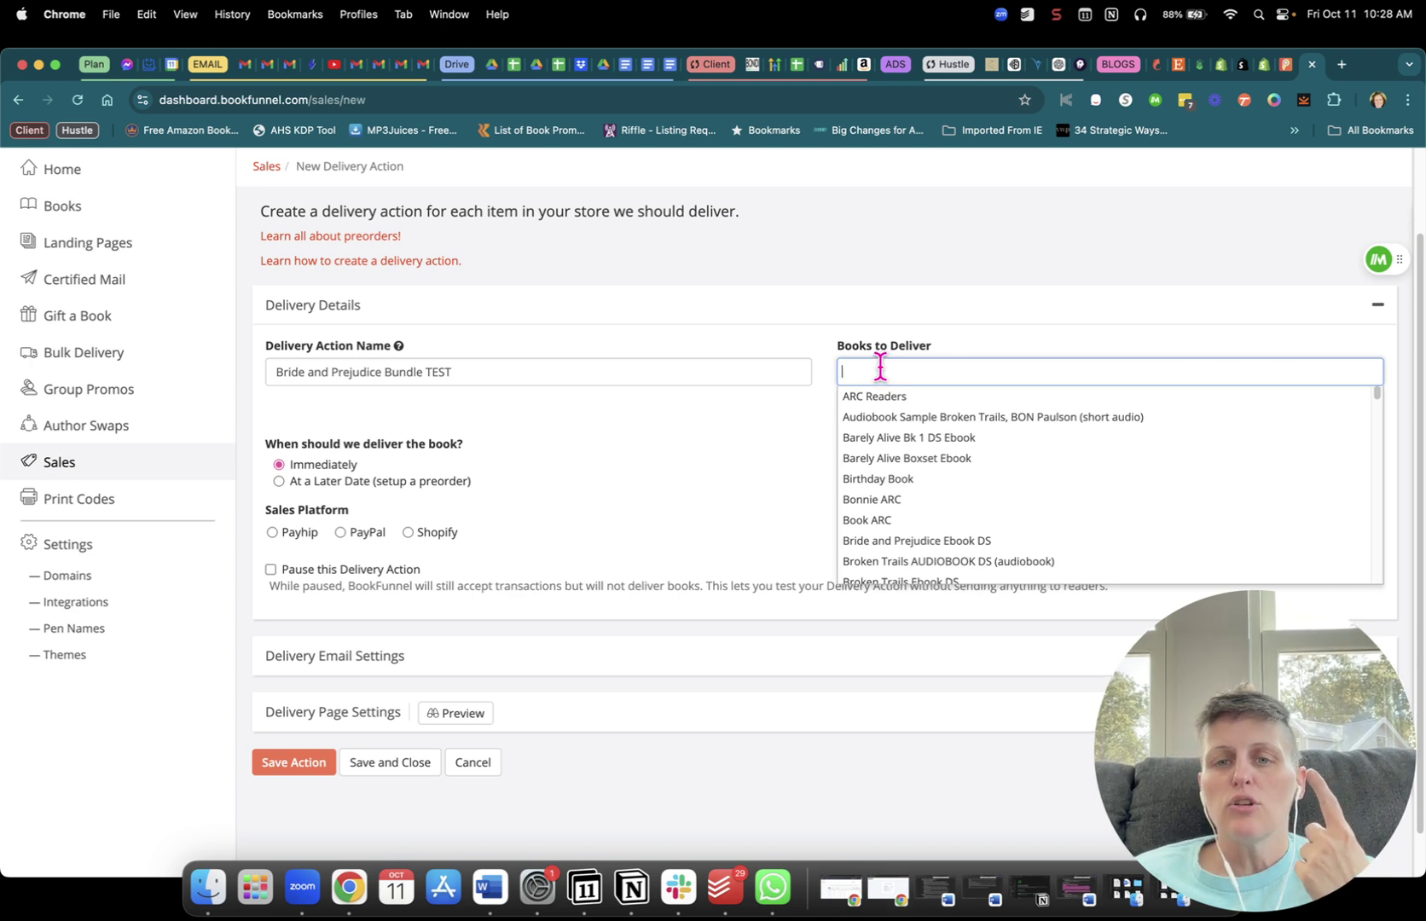
left_click(931, 481)
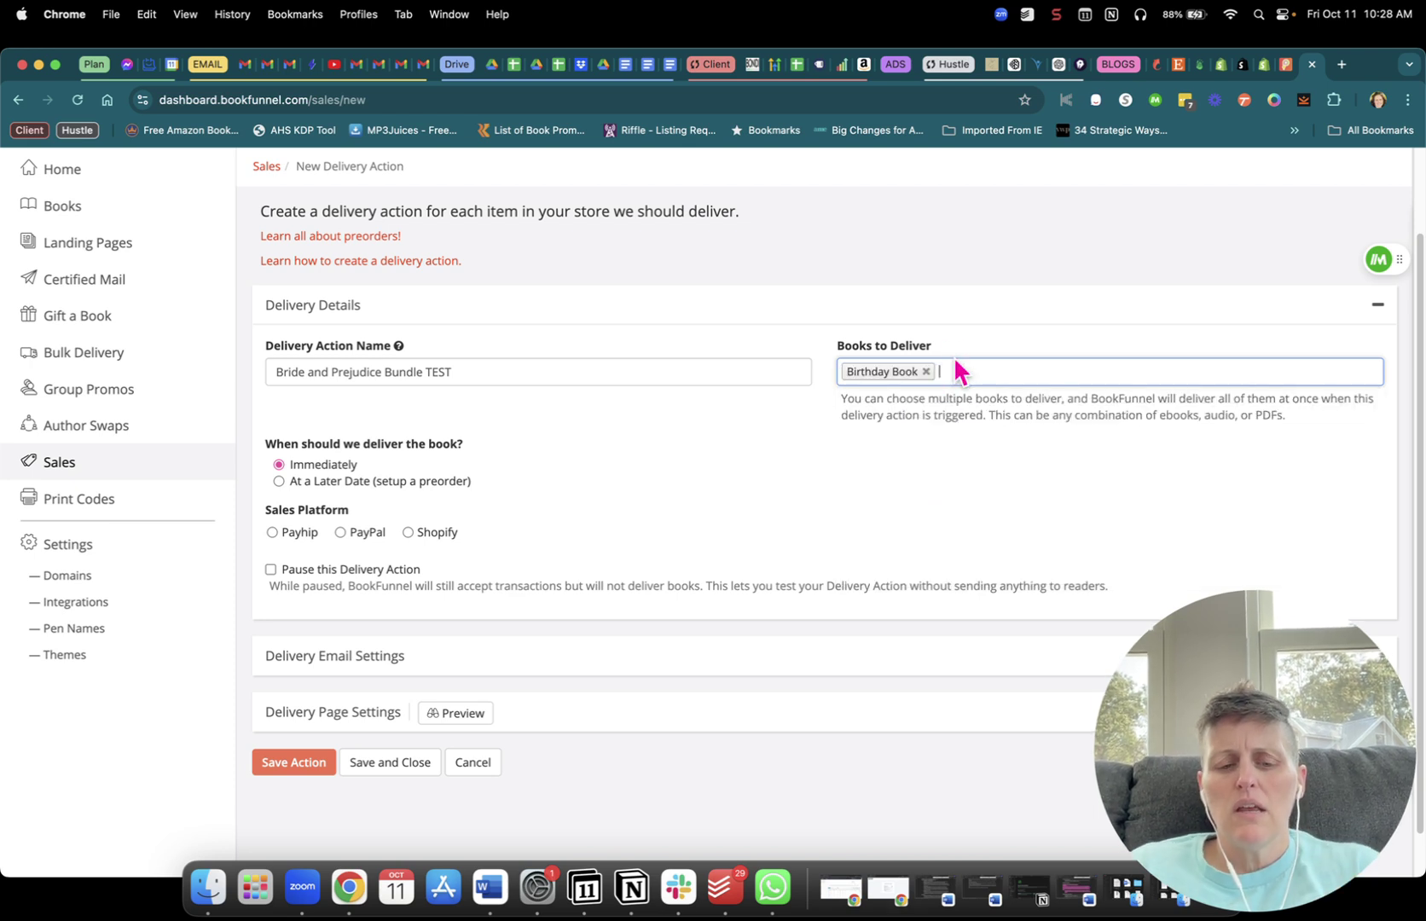
type("bride")
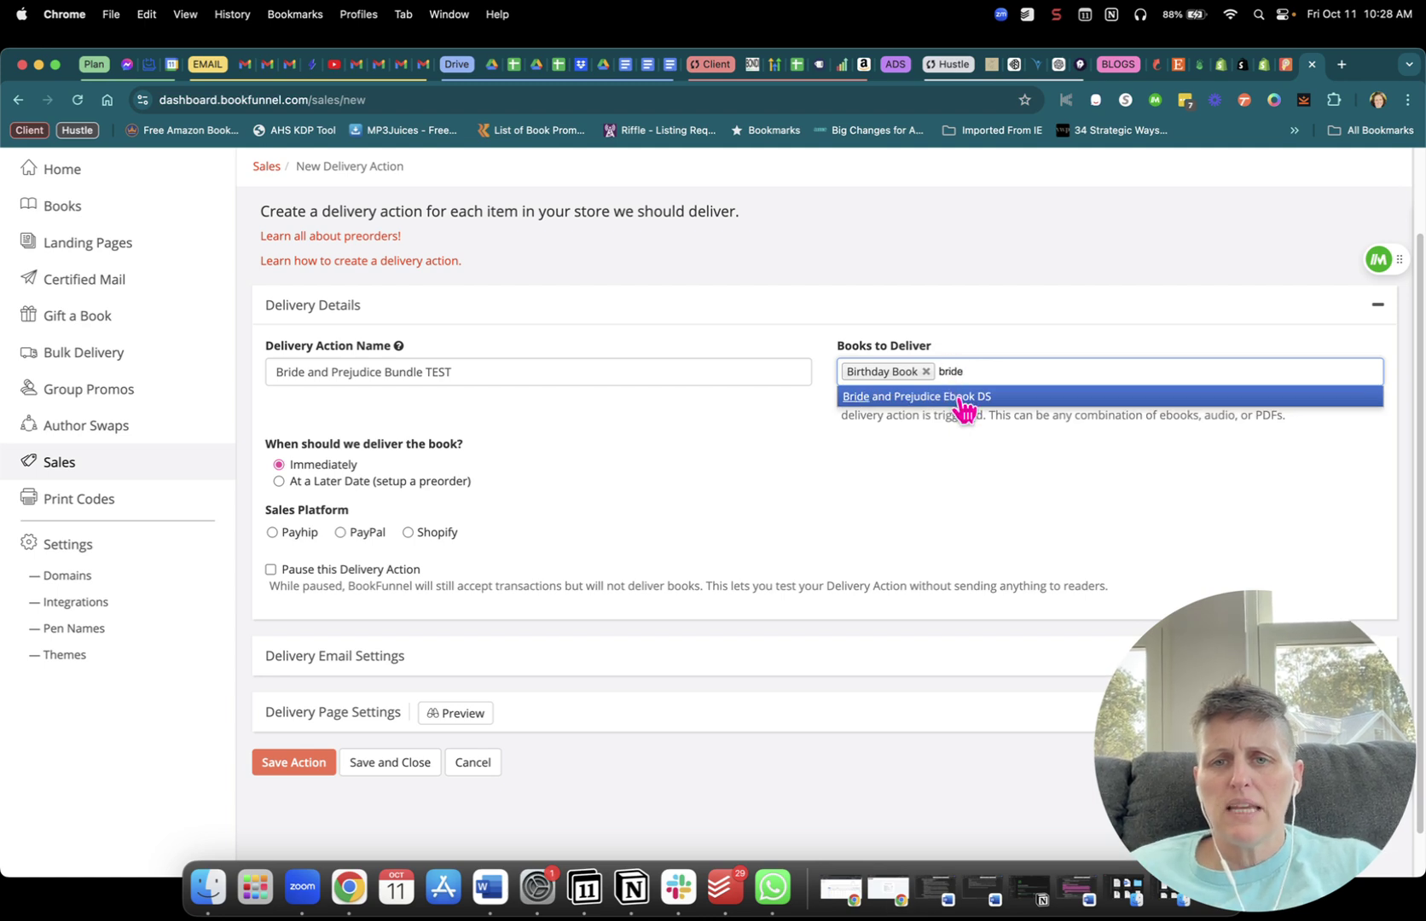
left_click(959, 397)
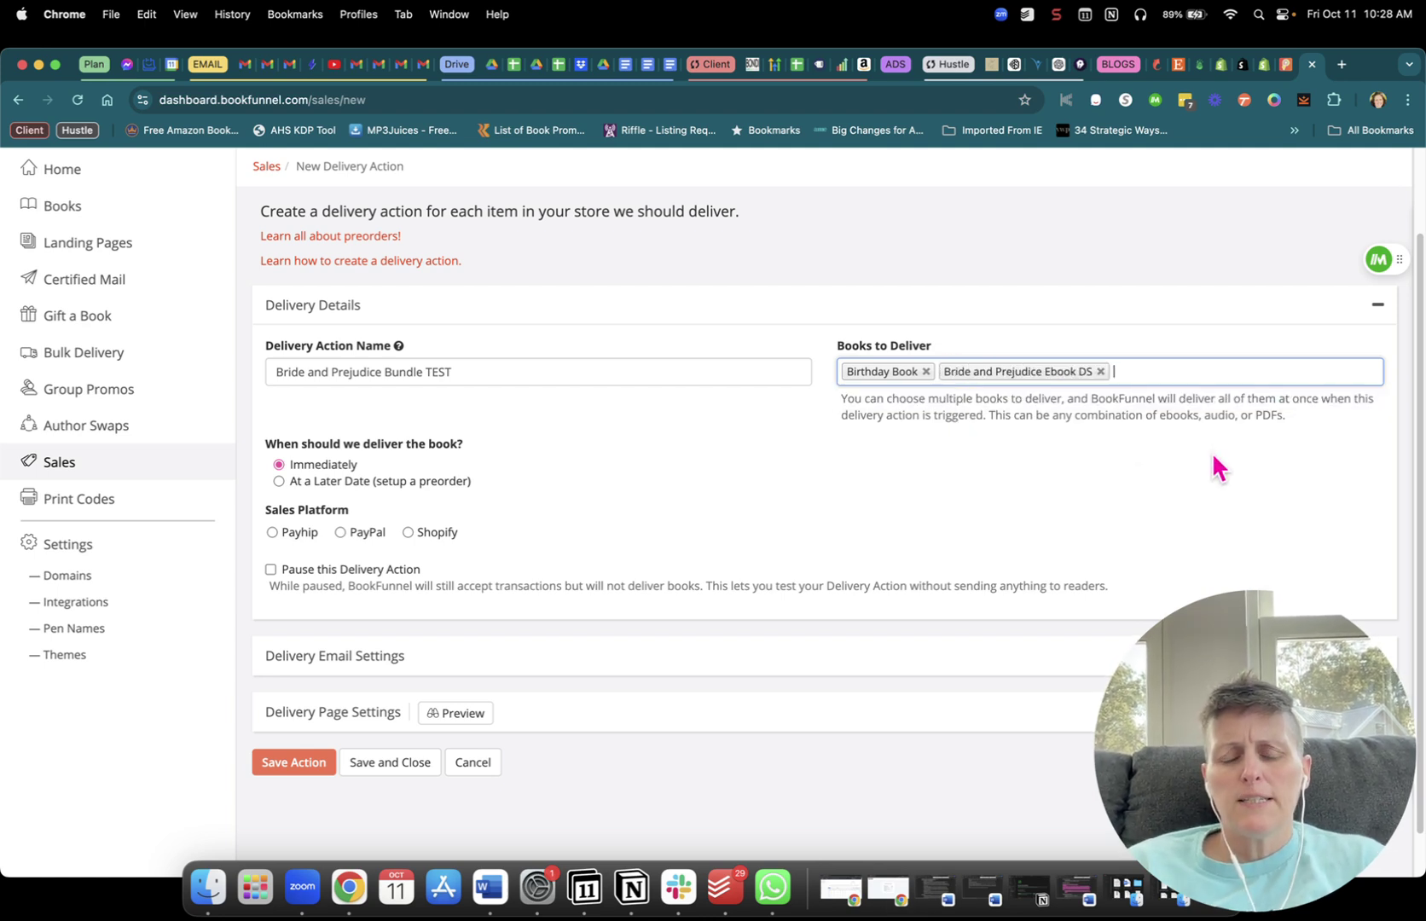
type("aud")
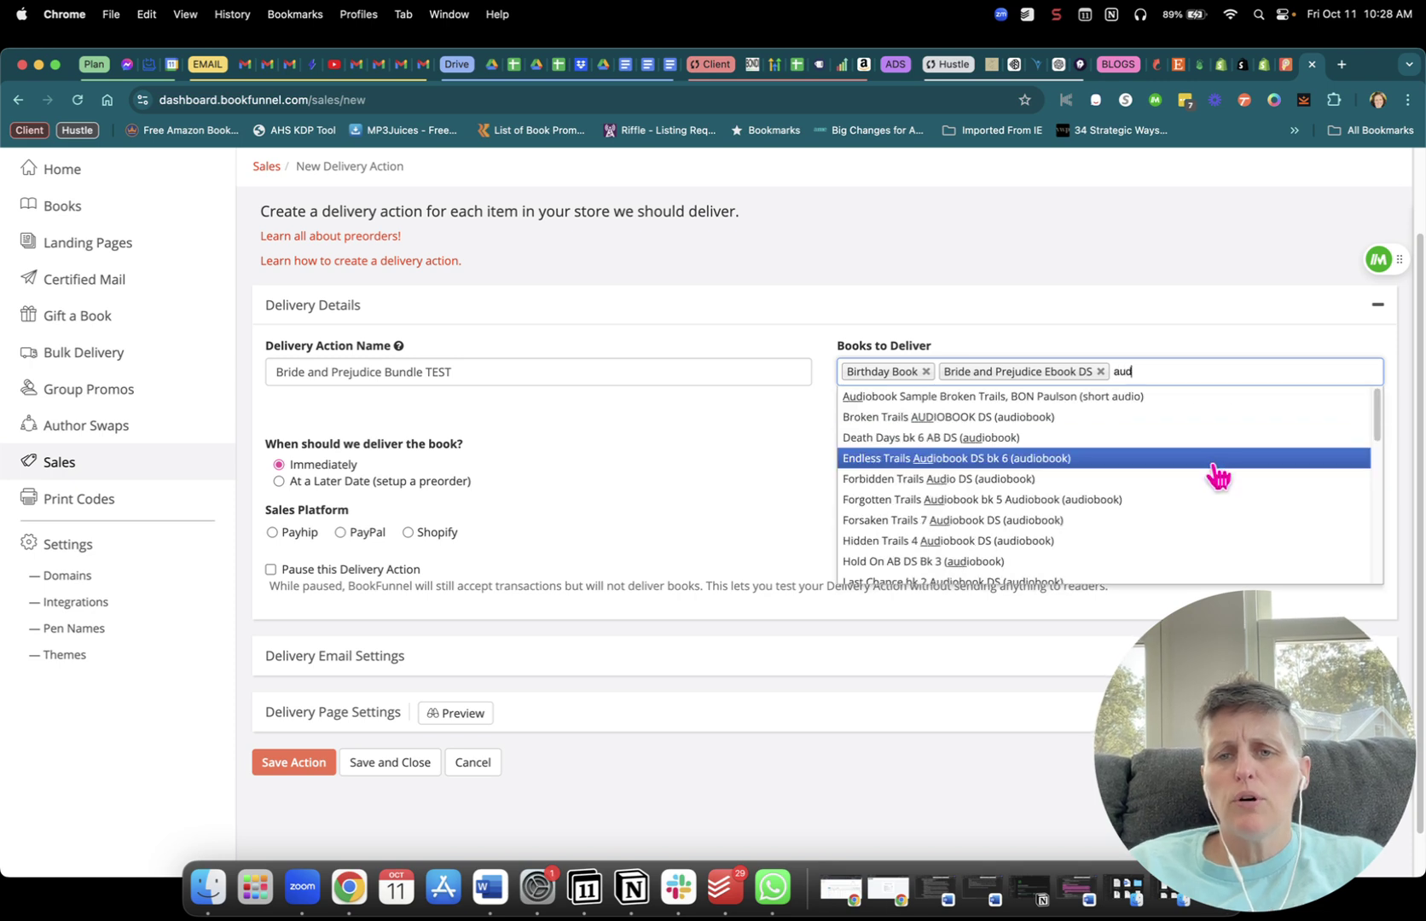
left_click(1119, 460)
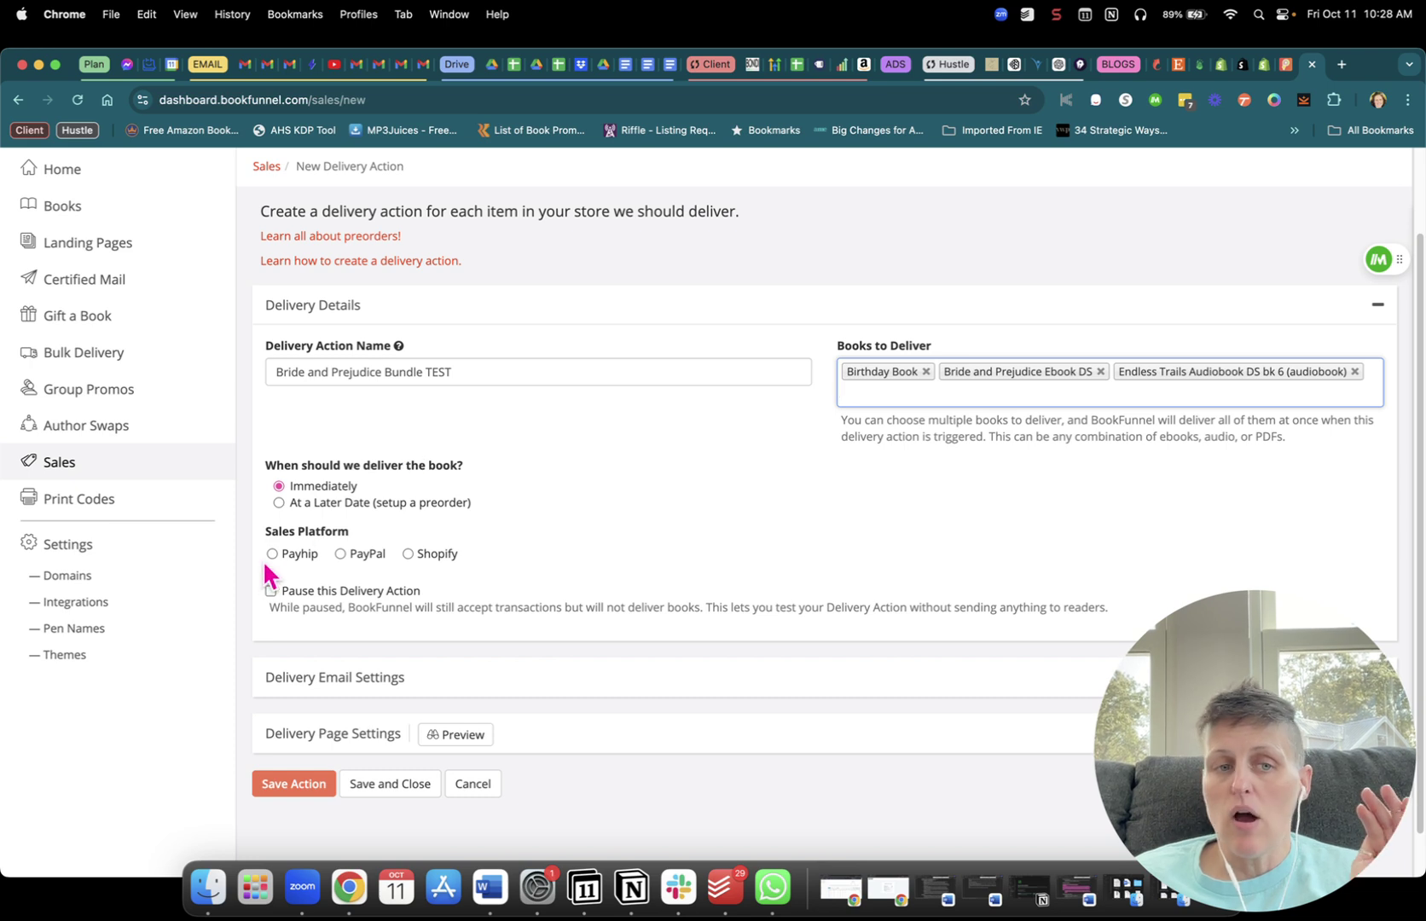
- Choose Shopify as the sales platform, enter BnPBndl as the Shopify item SKU and copy that SKU
left_click(408, 553)
scroll(516, 580, "down", 2)
left_click(308, 518)
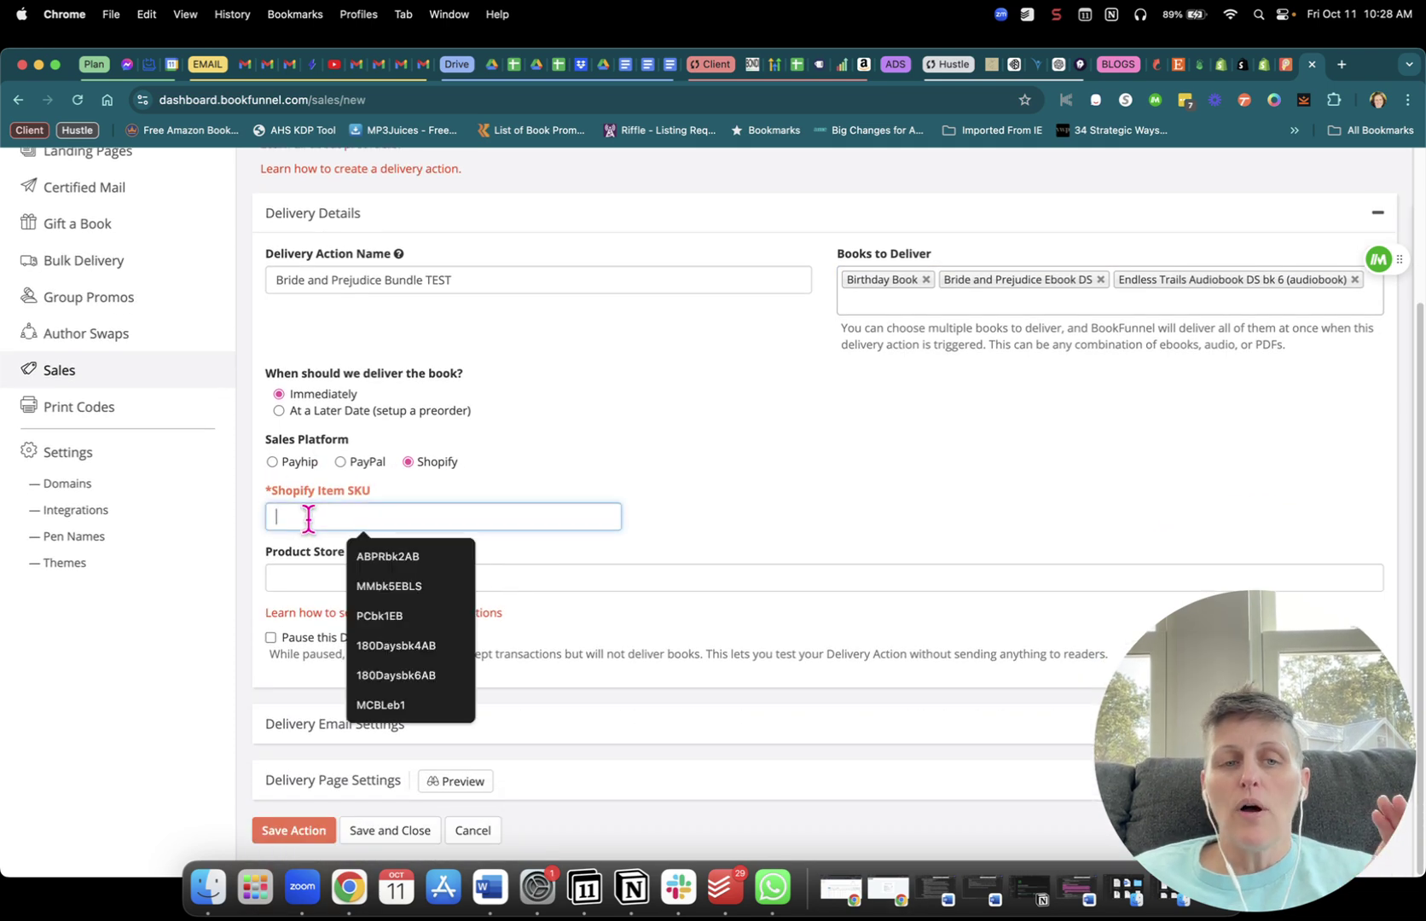
type("B")
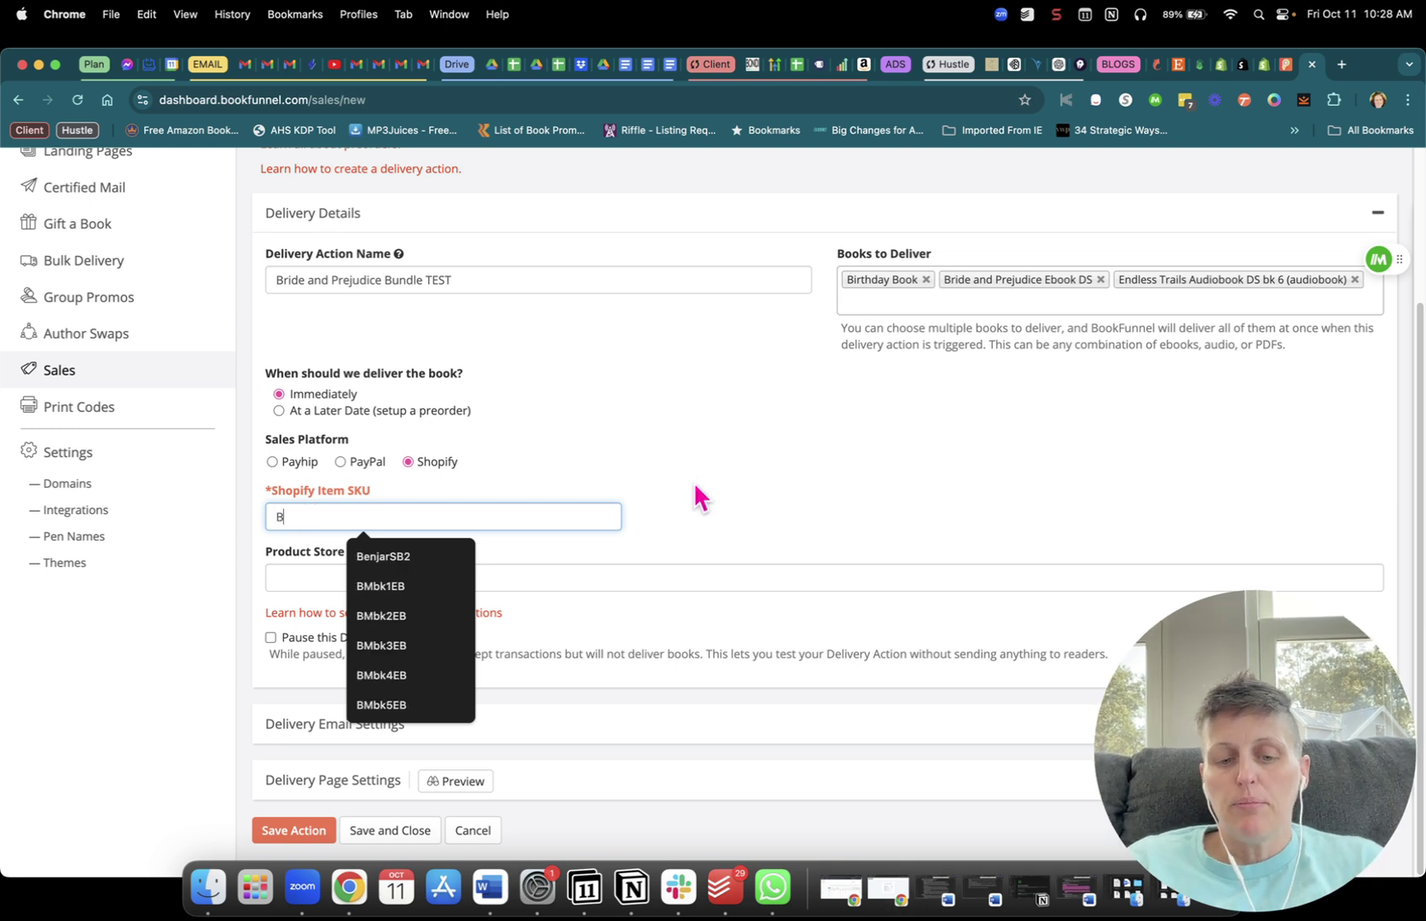
type("nPBndl")
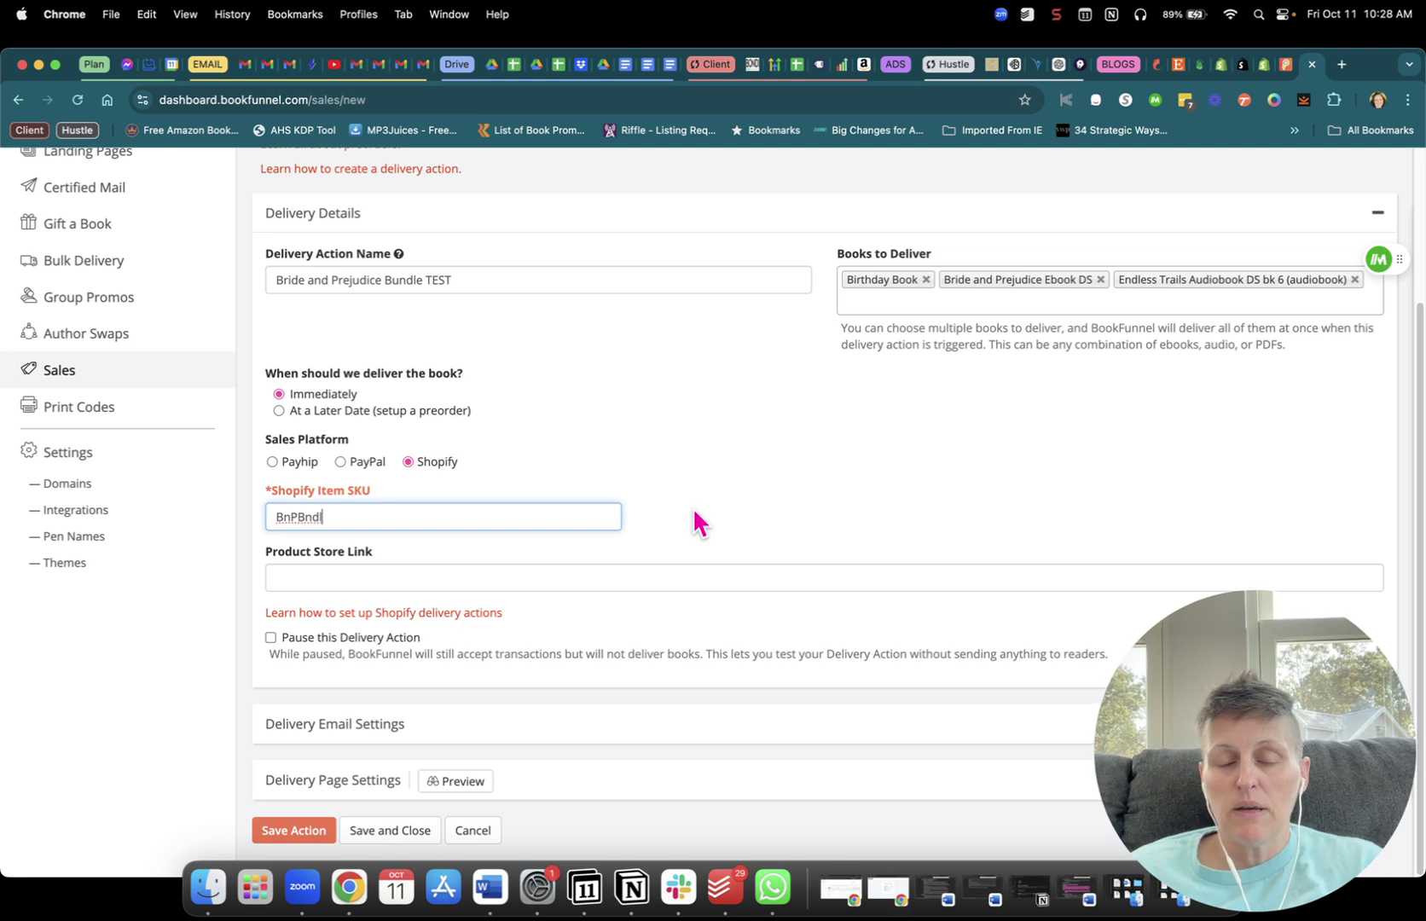
left_click_drag(375, 527, 253, 525)
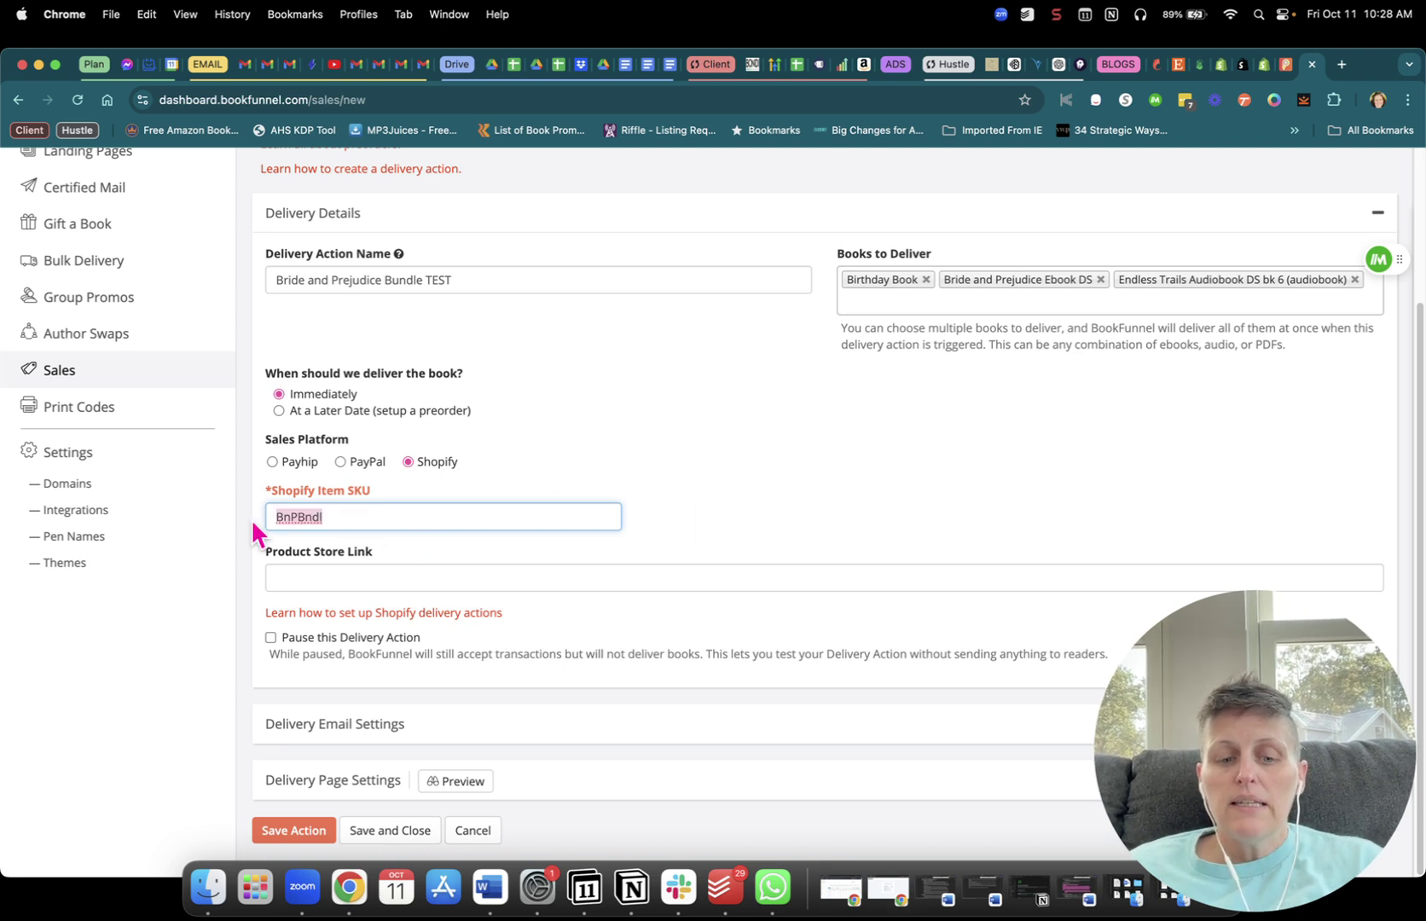
- Switch to the bundle's product page in Shopify and save the unsaved changes
left_click(1265, 64)
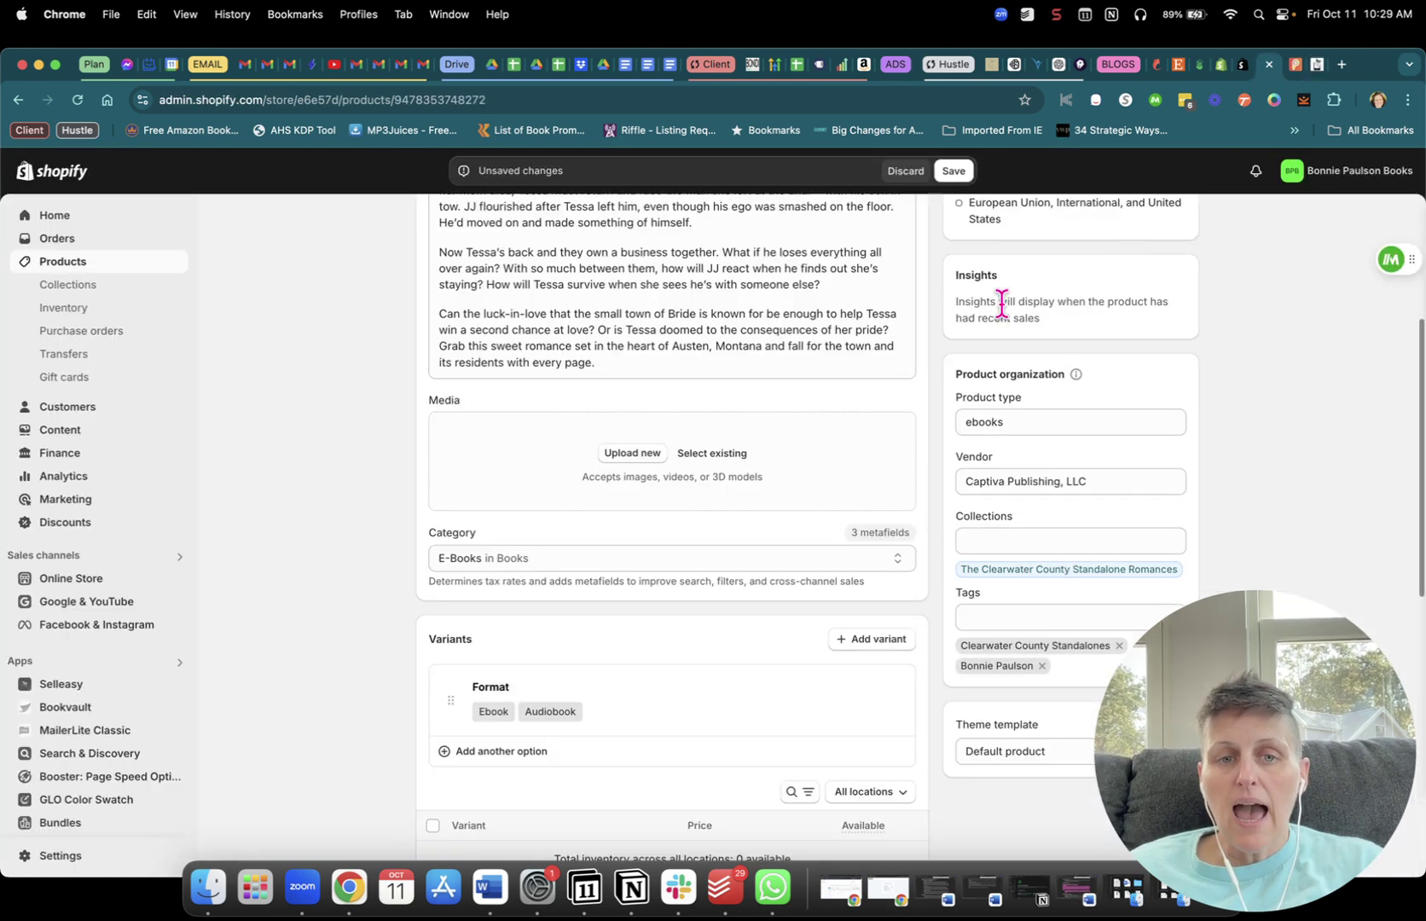
scroll(891, 384, "down", 5)
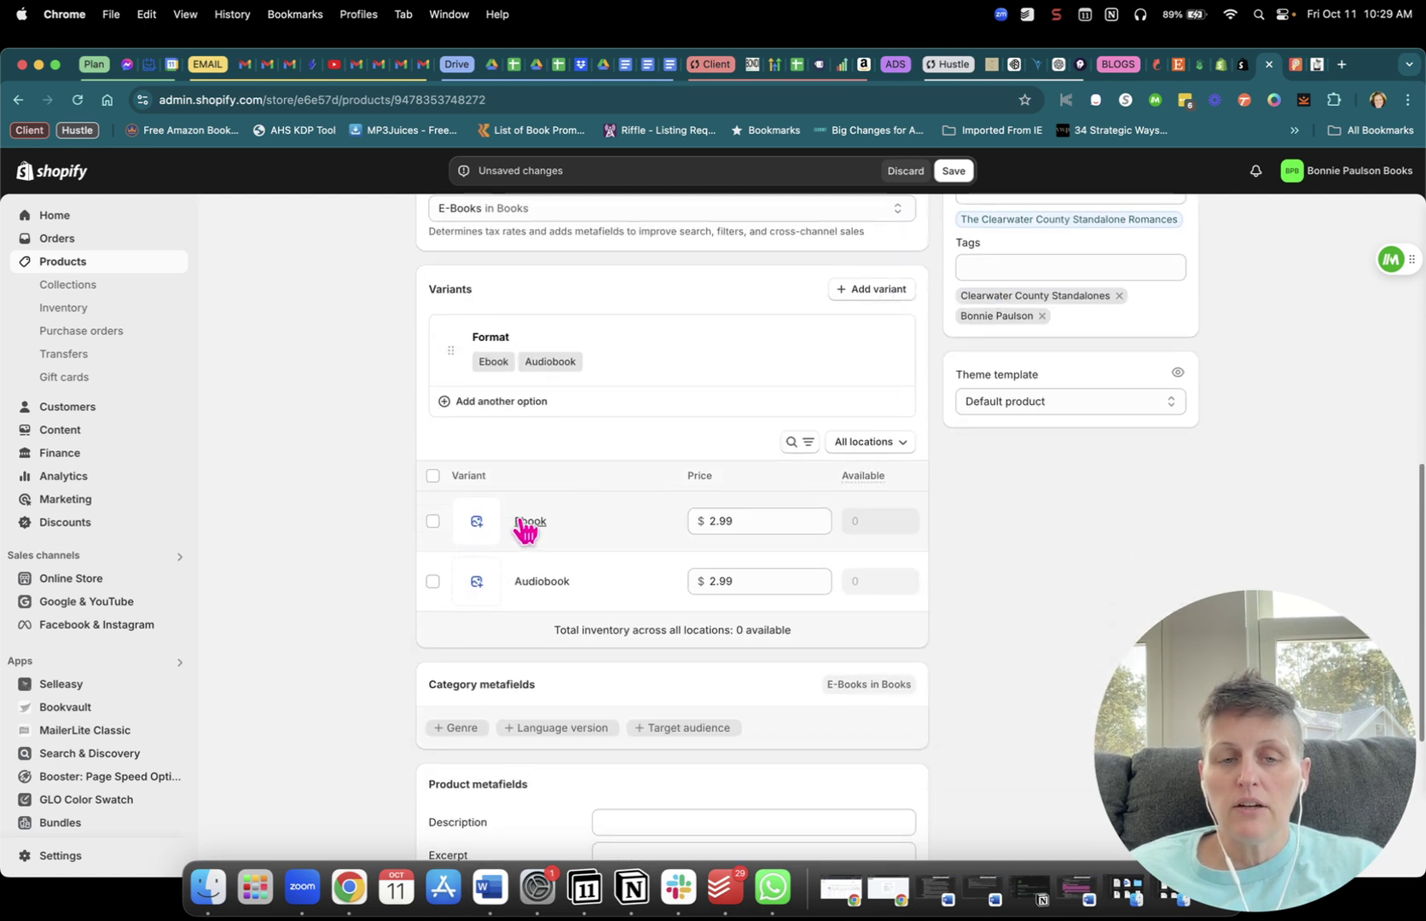
left_click(953, 171)
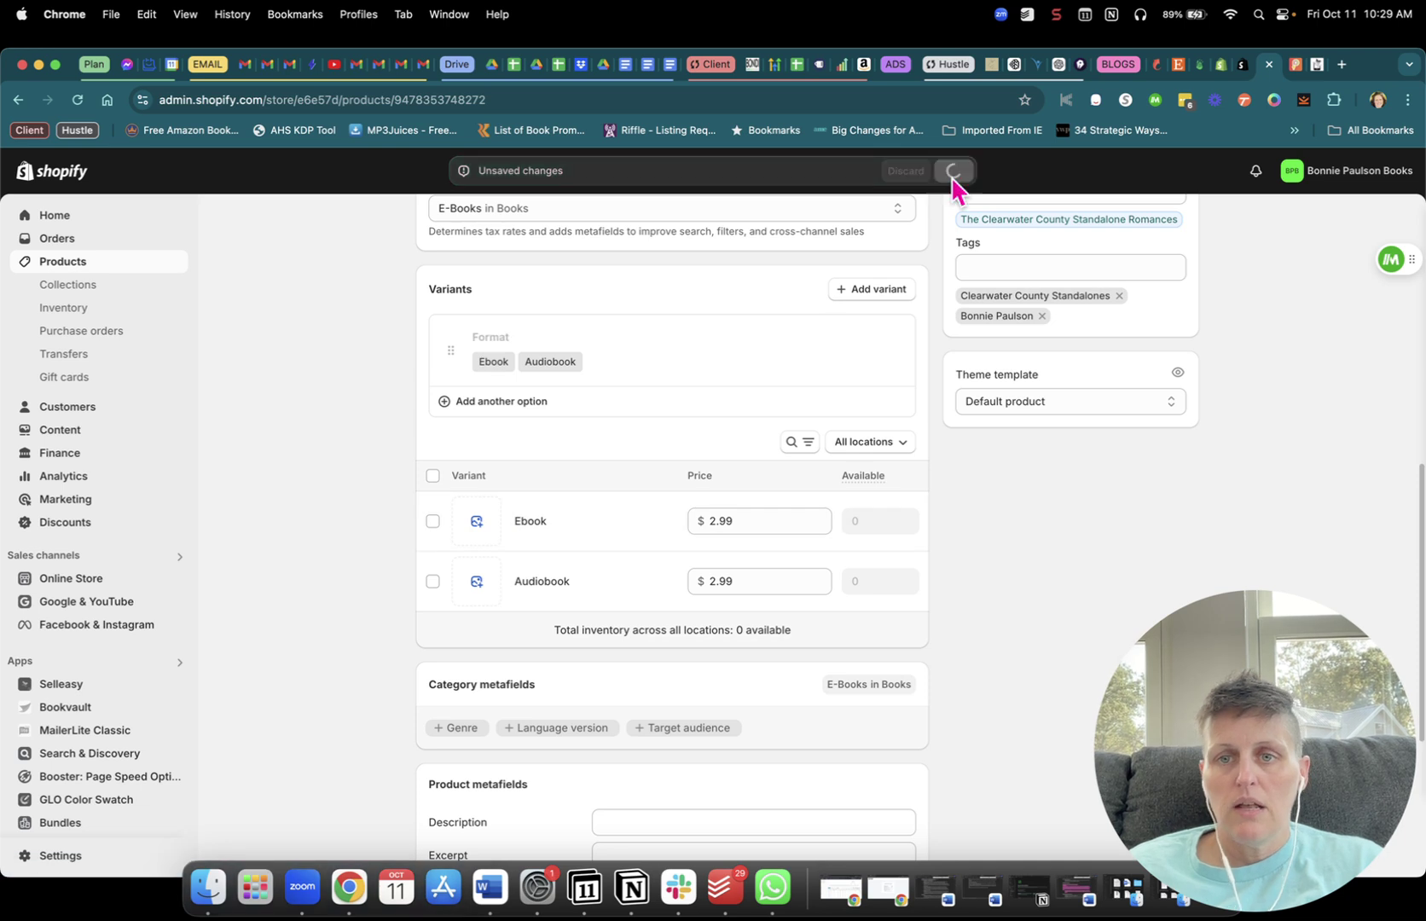
- Open the Ebook variant and set its SKU to BnPBndl
left_click(530, 522)
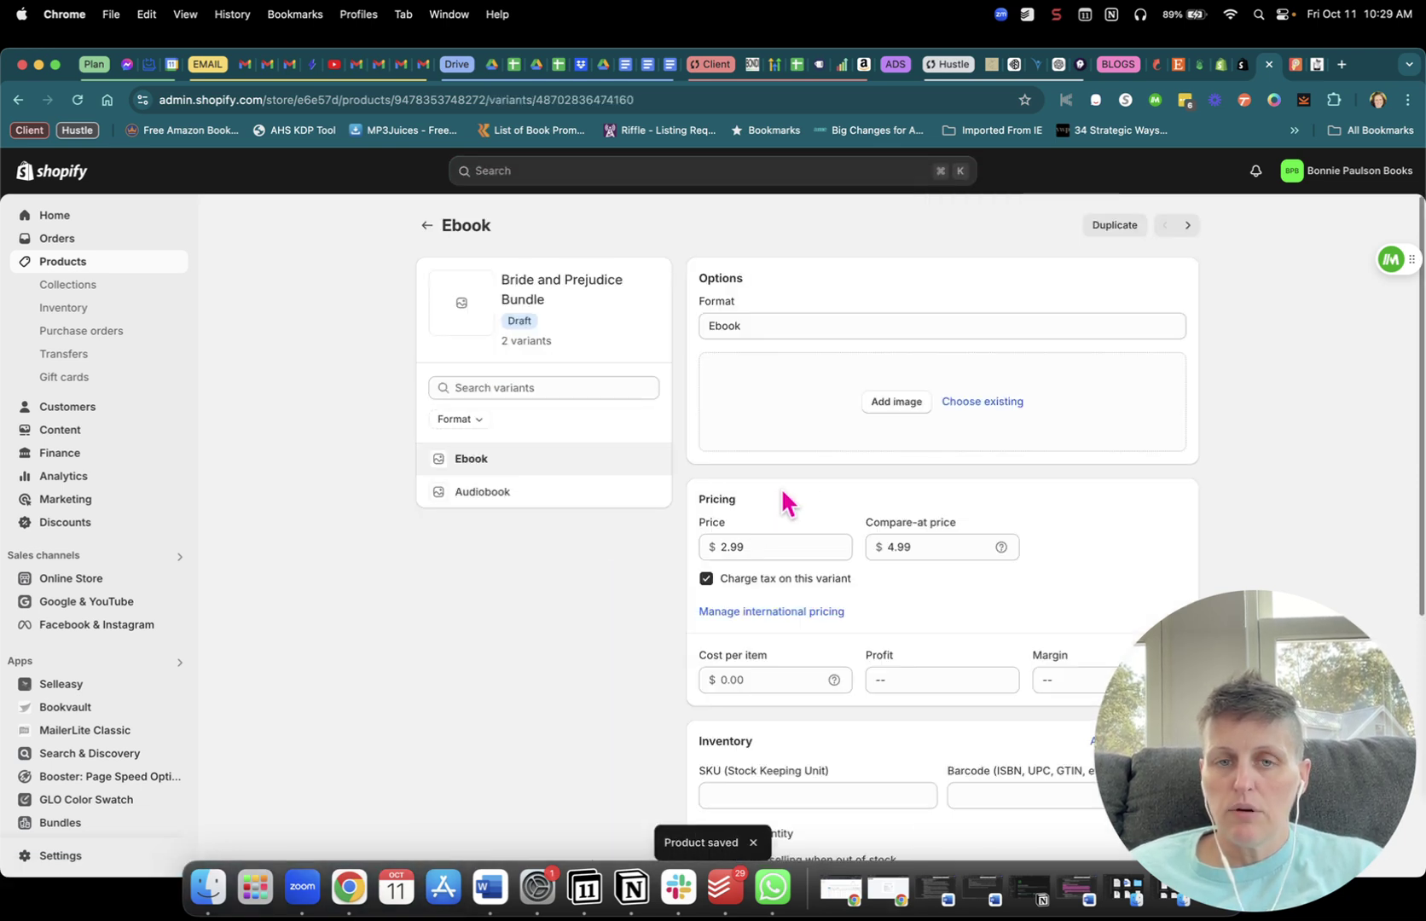
scroll(801, 478, "down", 5)
left_click(765, 522)
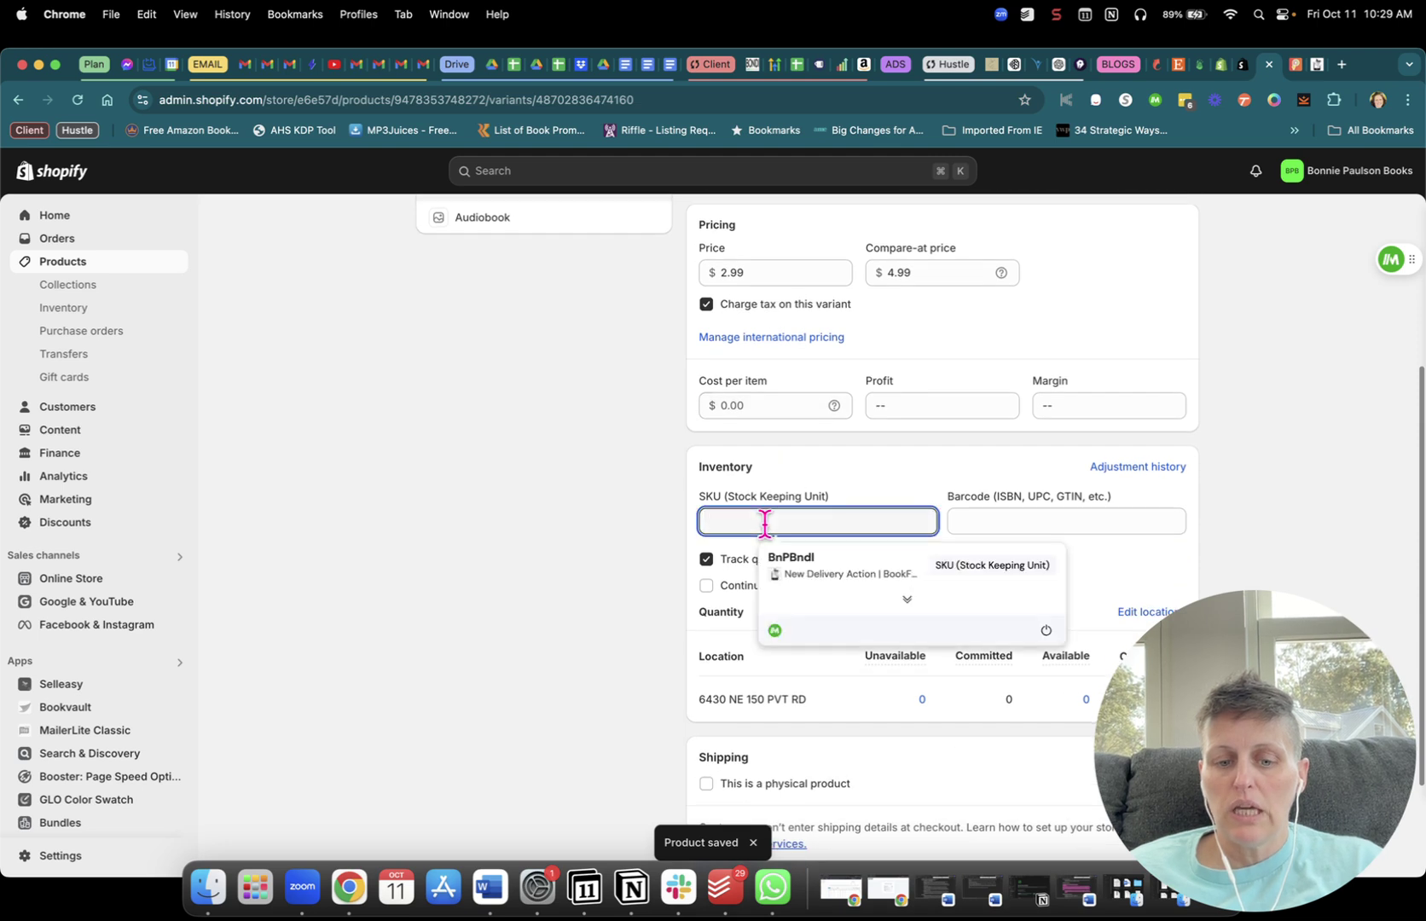
left_click(853, 562)
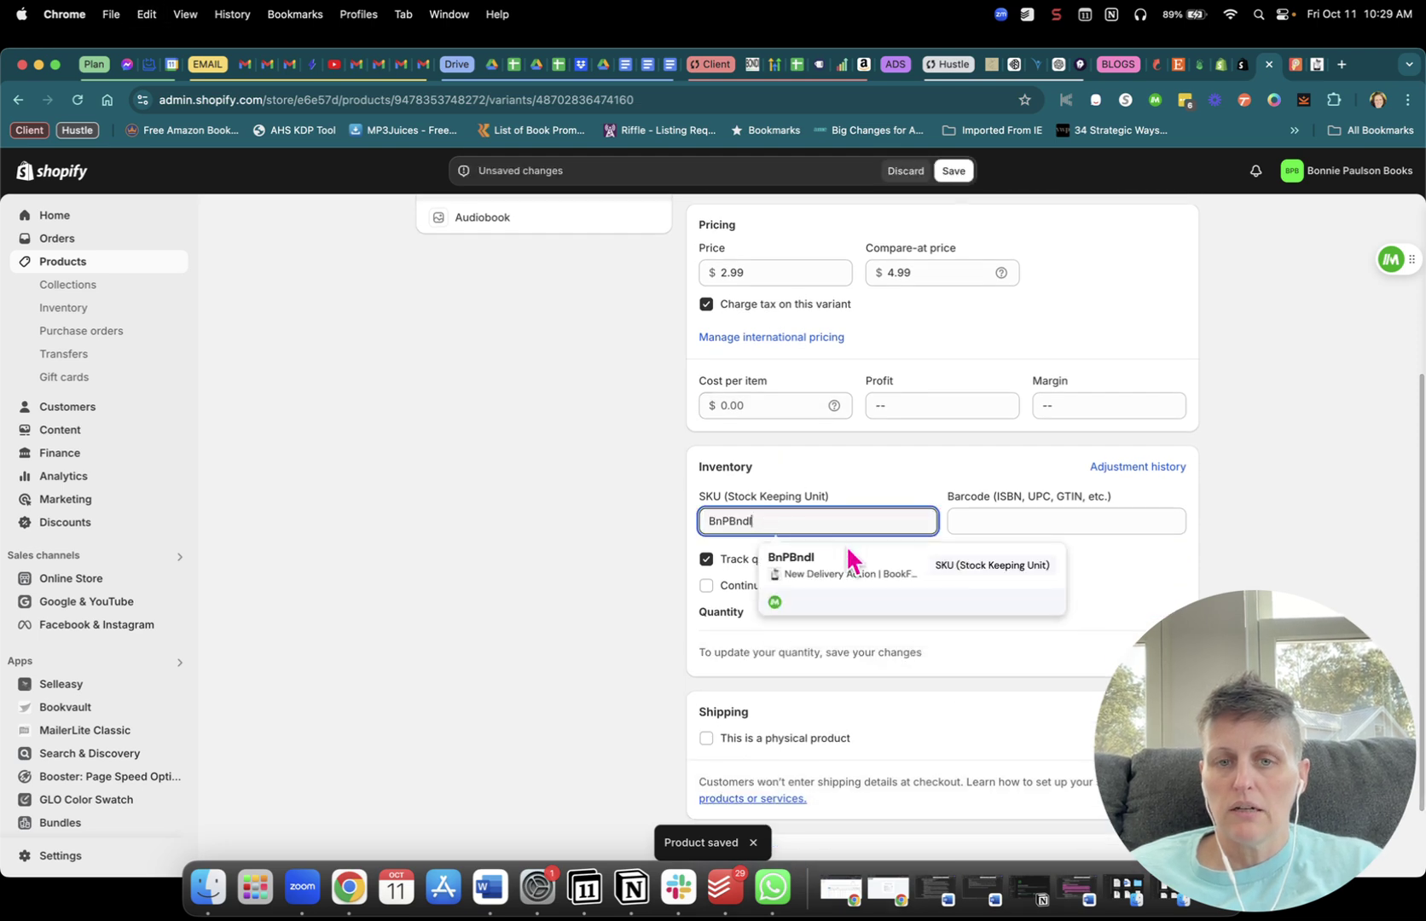
left_click(1288, 493)
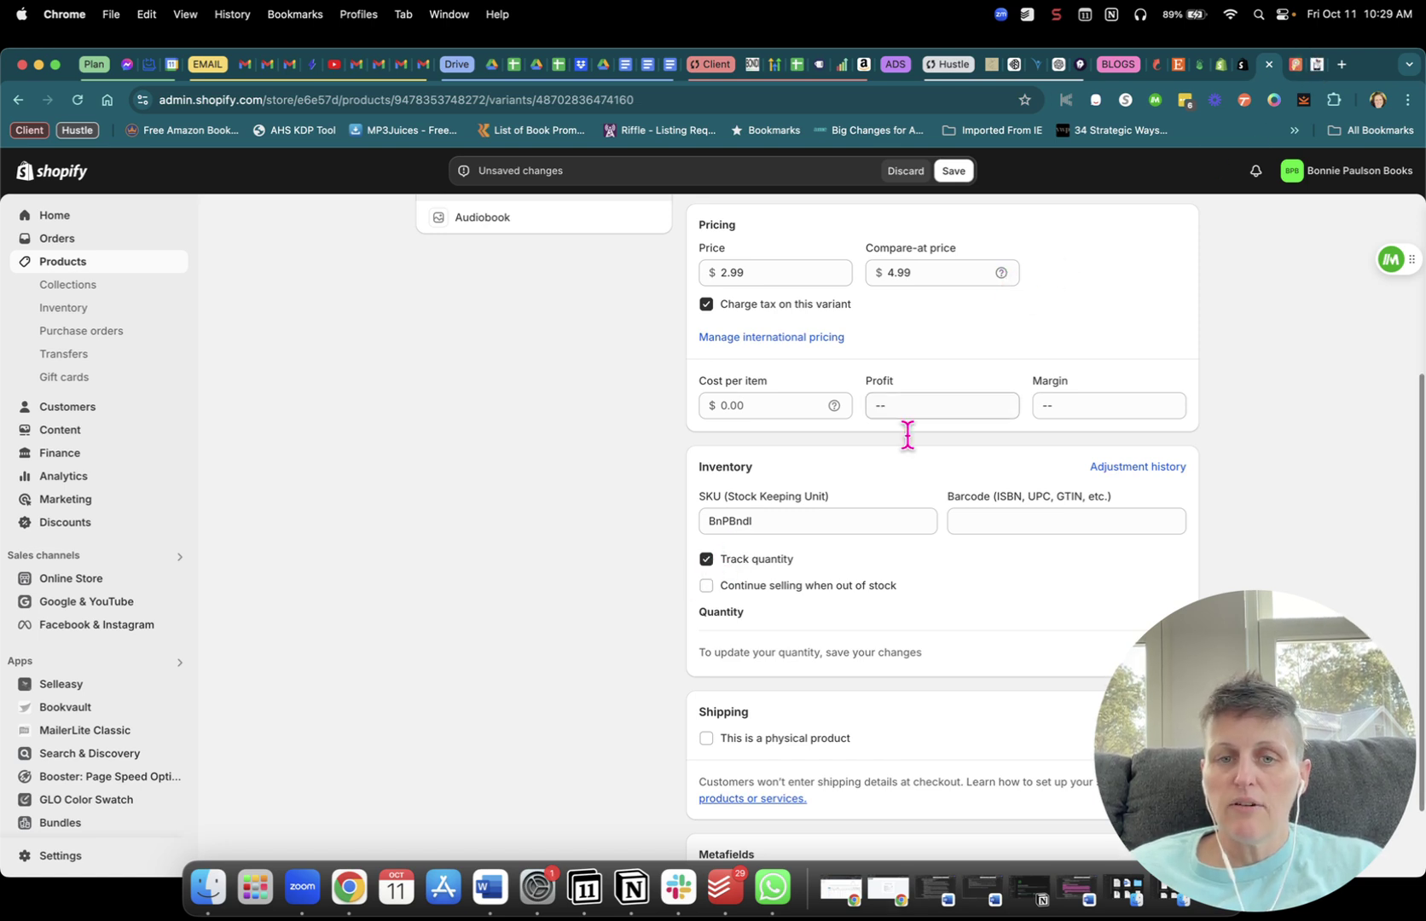
- Clear the Ebook variant's SKU and return to the product page
left_click_drag(761, 514, 706, 517)
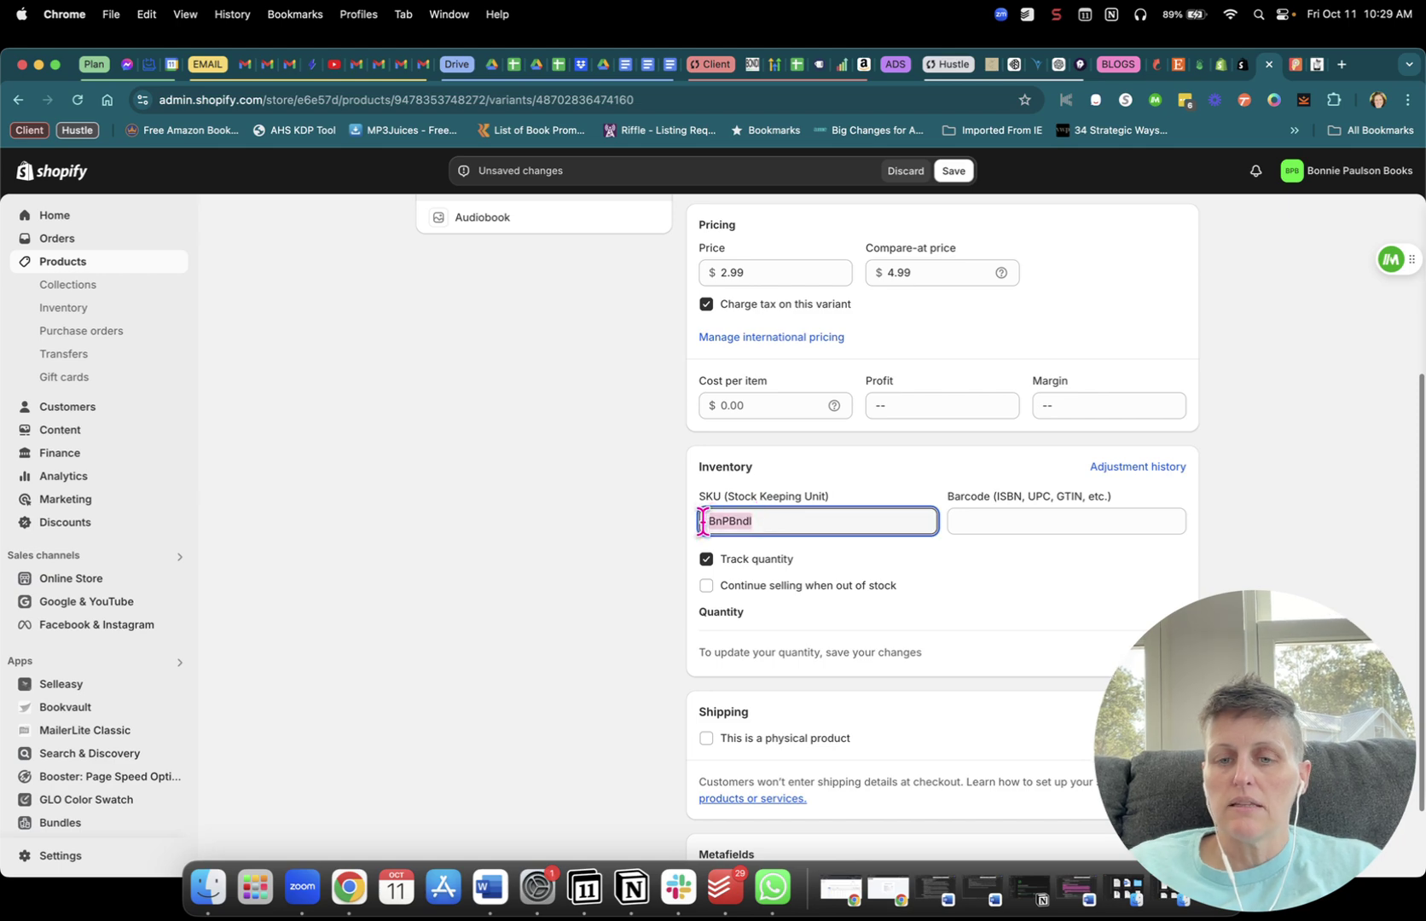
key("BackSpace")
scroll(793, 426, "up", 3)
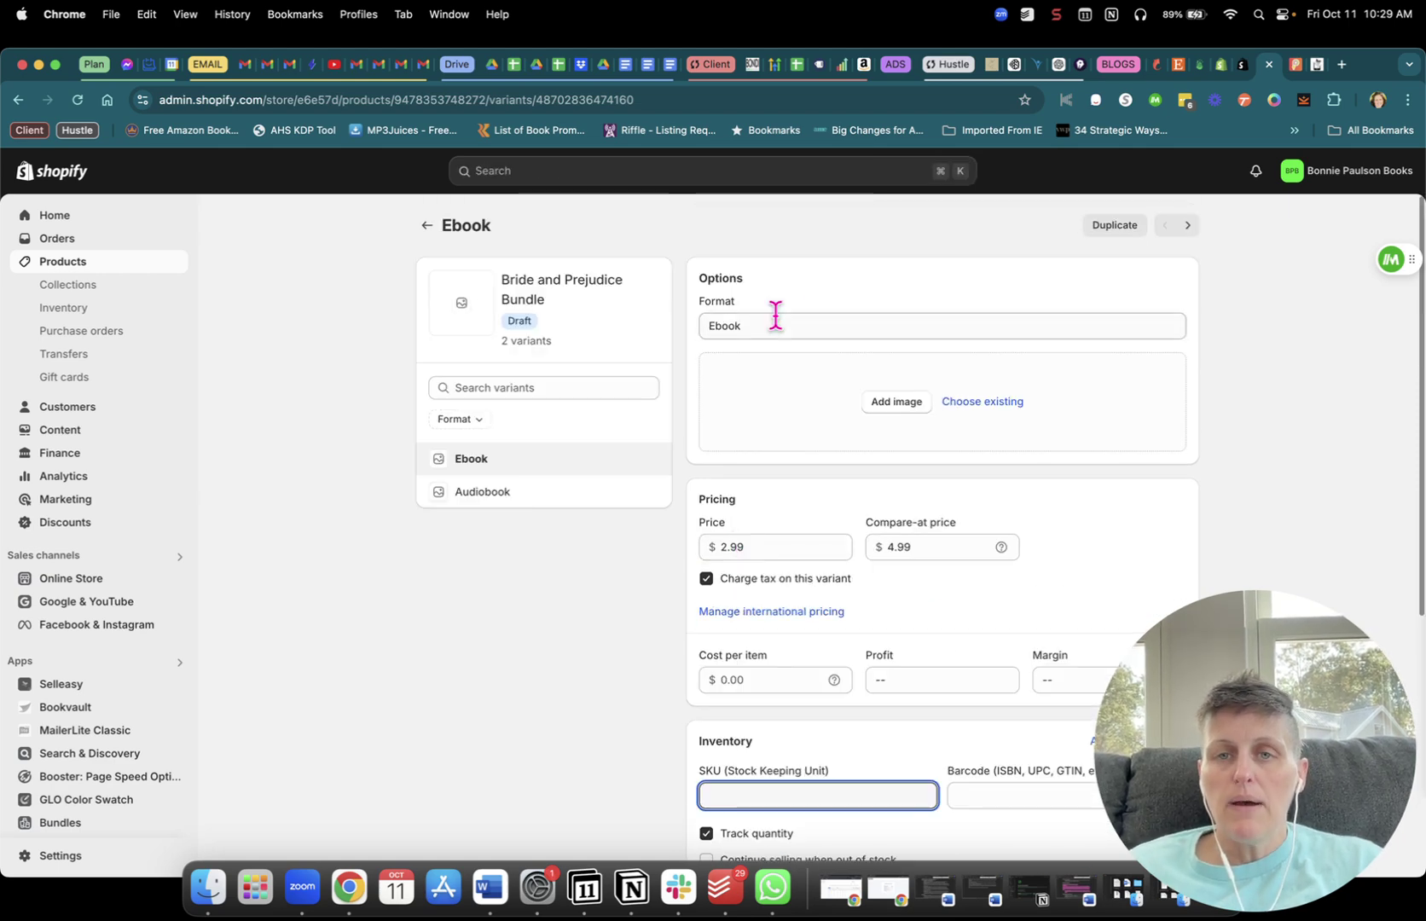
left_click(434, 228)
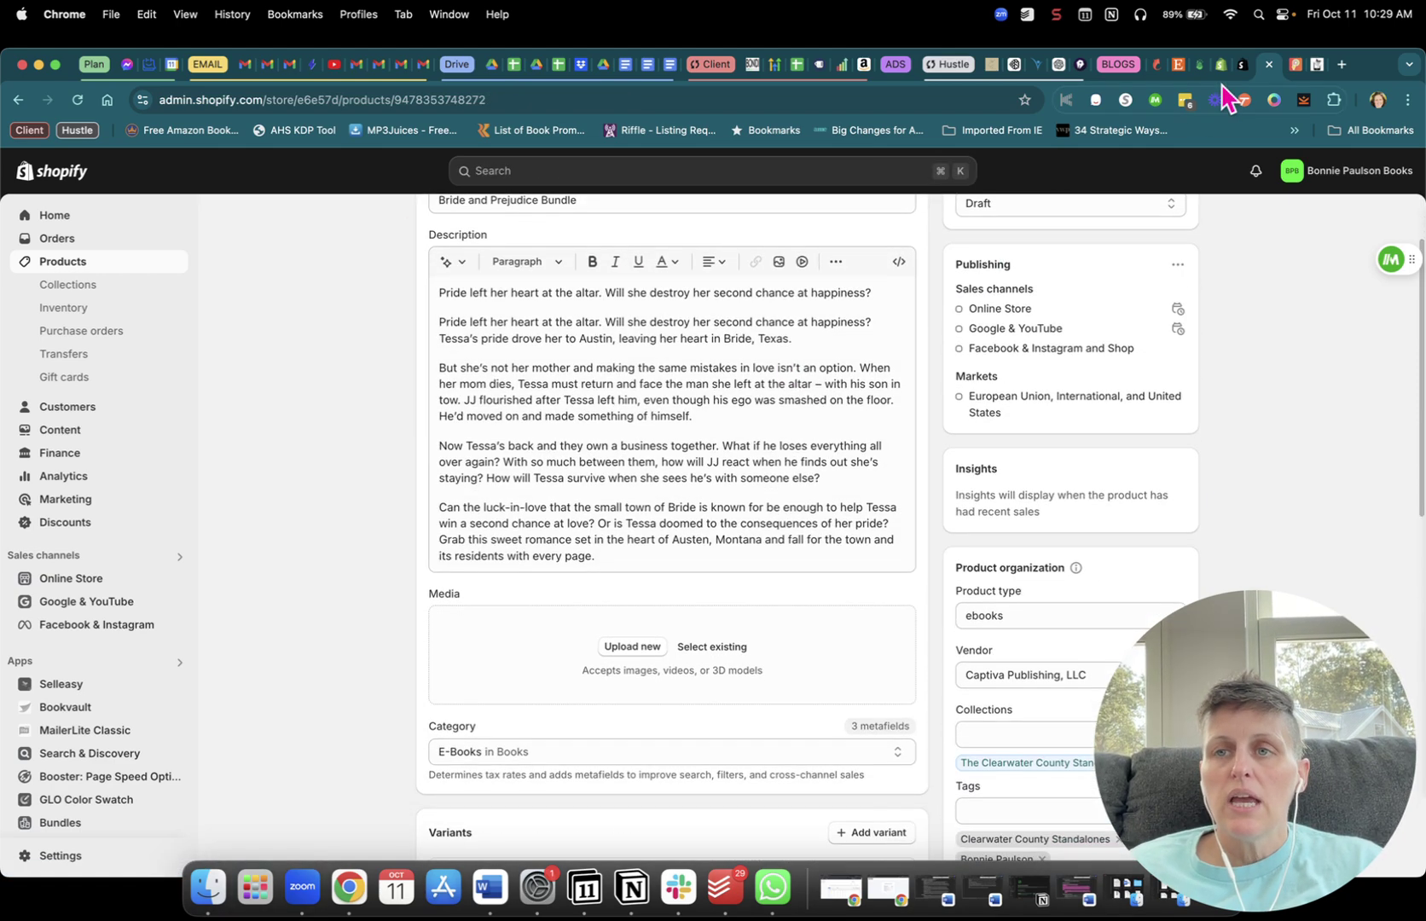
- Go back to BookFunnel and cancel the new delivery action without saving it
left_click(1321, 65)
left_click(333, 580)
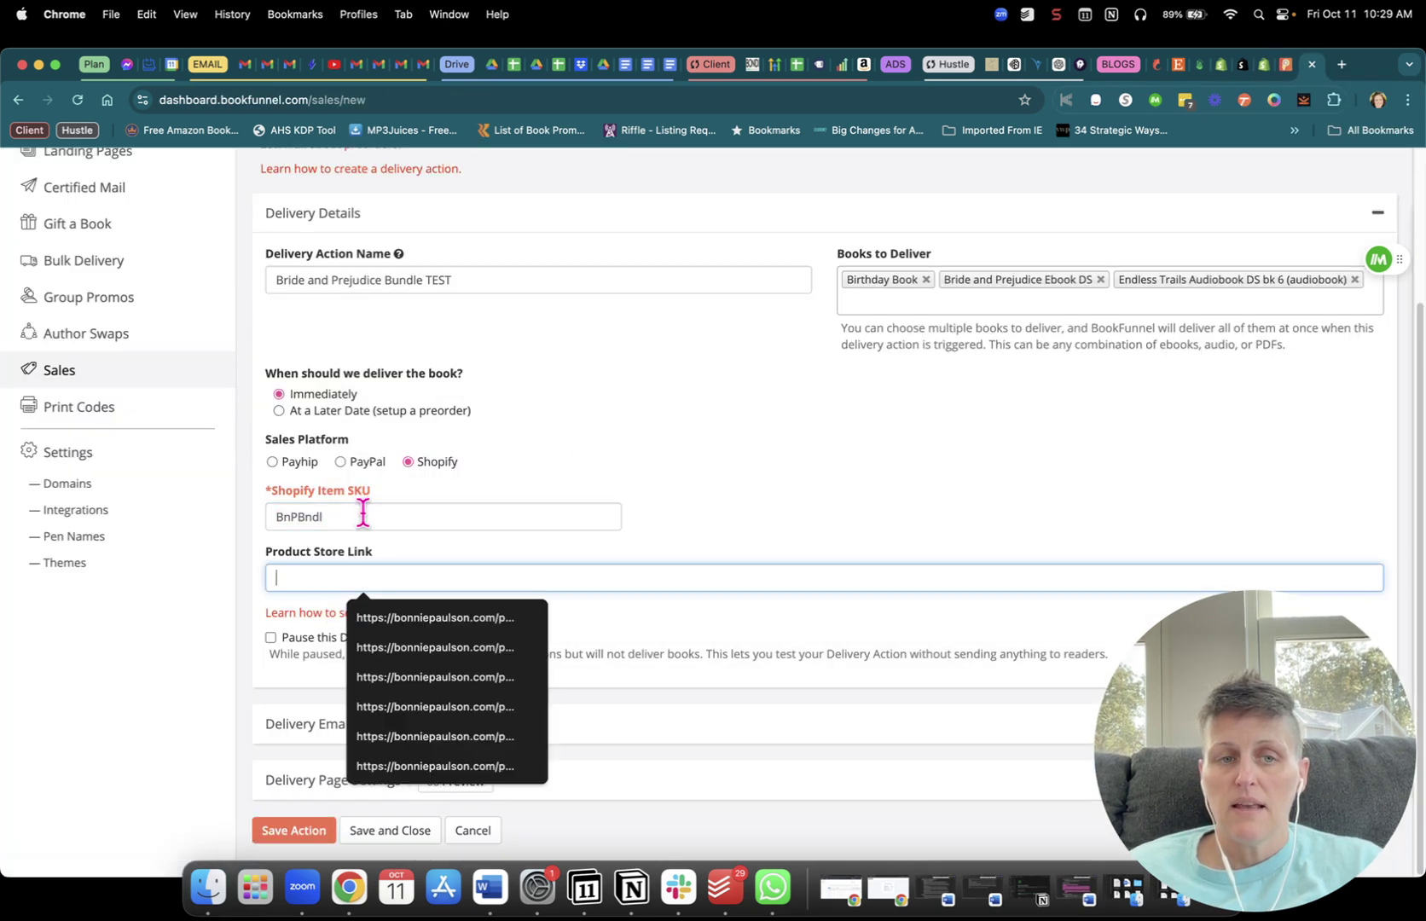
left_click(740, 452)
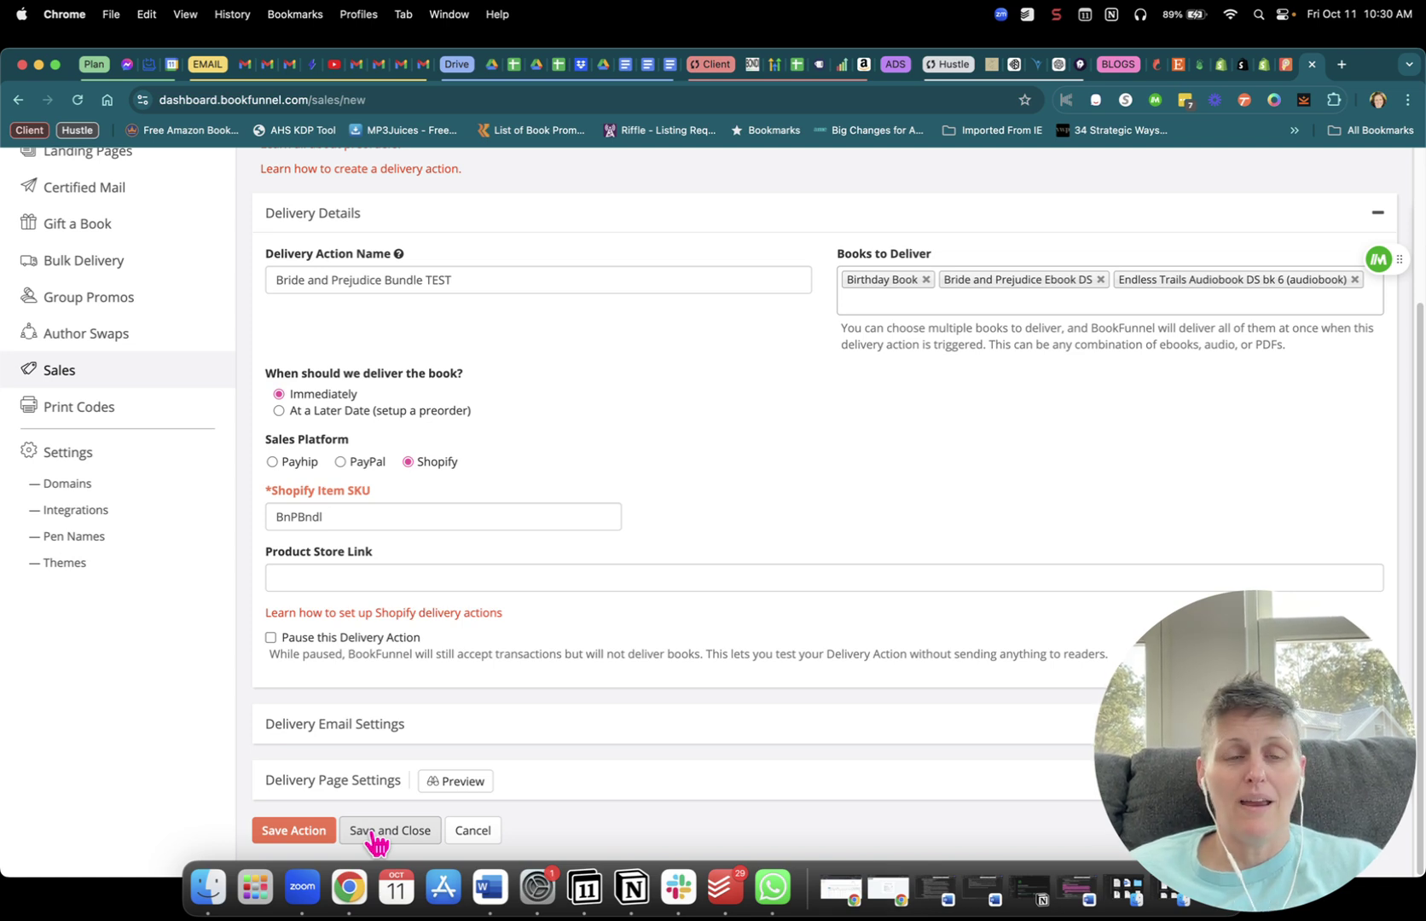
left_click(496, 820)
left_click(852, 235)
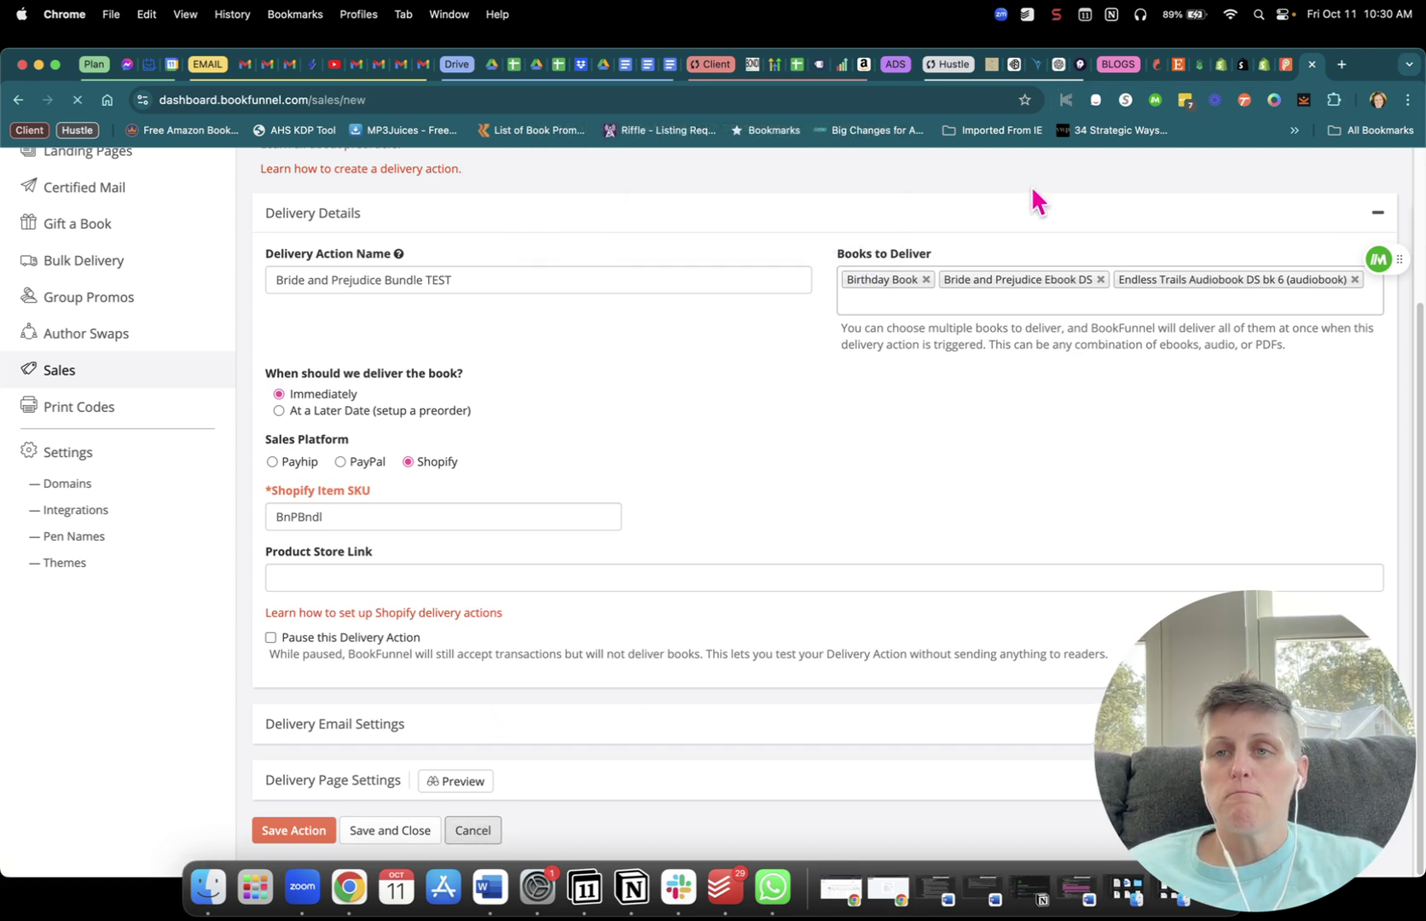
- Return to the Shopify product, remove "Bundle" from its title so it reads Bride and Prejudice, and save
left_click(1267, 64)
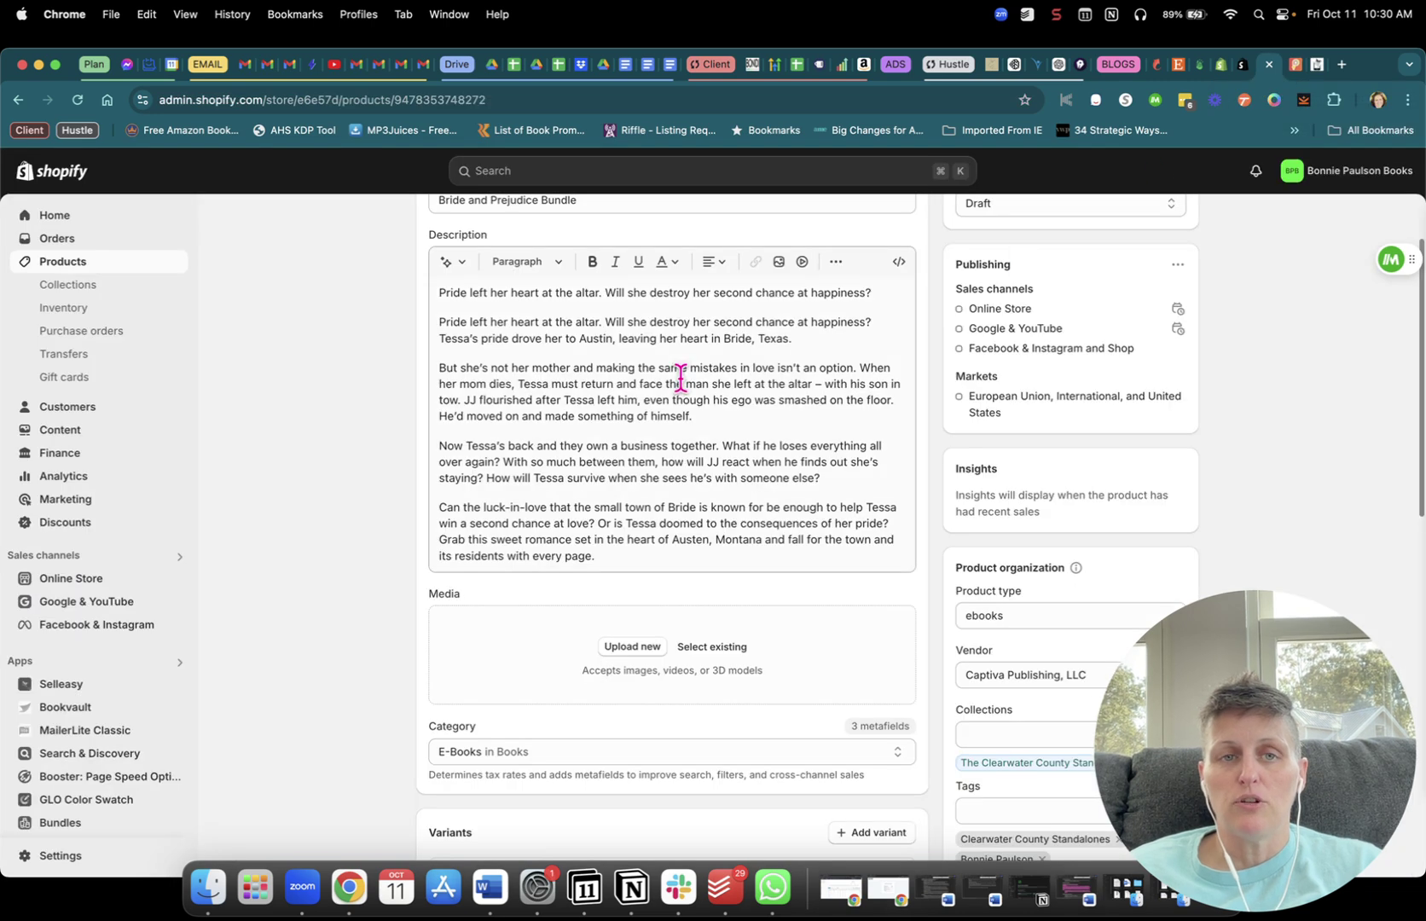
scroll(680, 378, "up", 3)
left_click(605, 299)
left_click(605, 301)
key("BackSpace")
key("BackSpace")
key("BackSpace")
key("BackSpace")
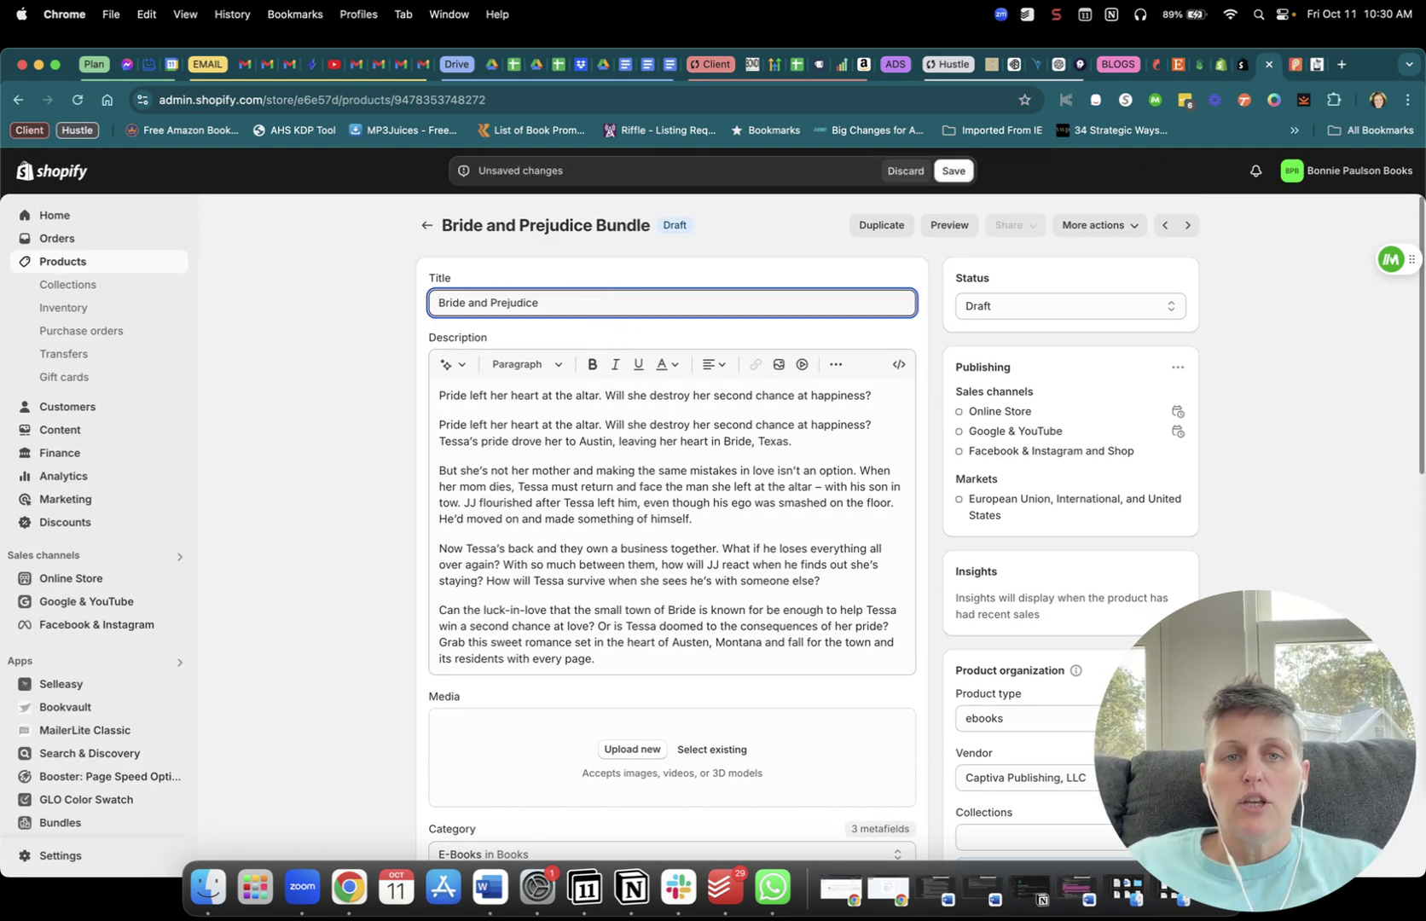
scroll(916, 378, "down", 10)
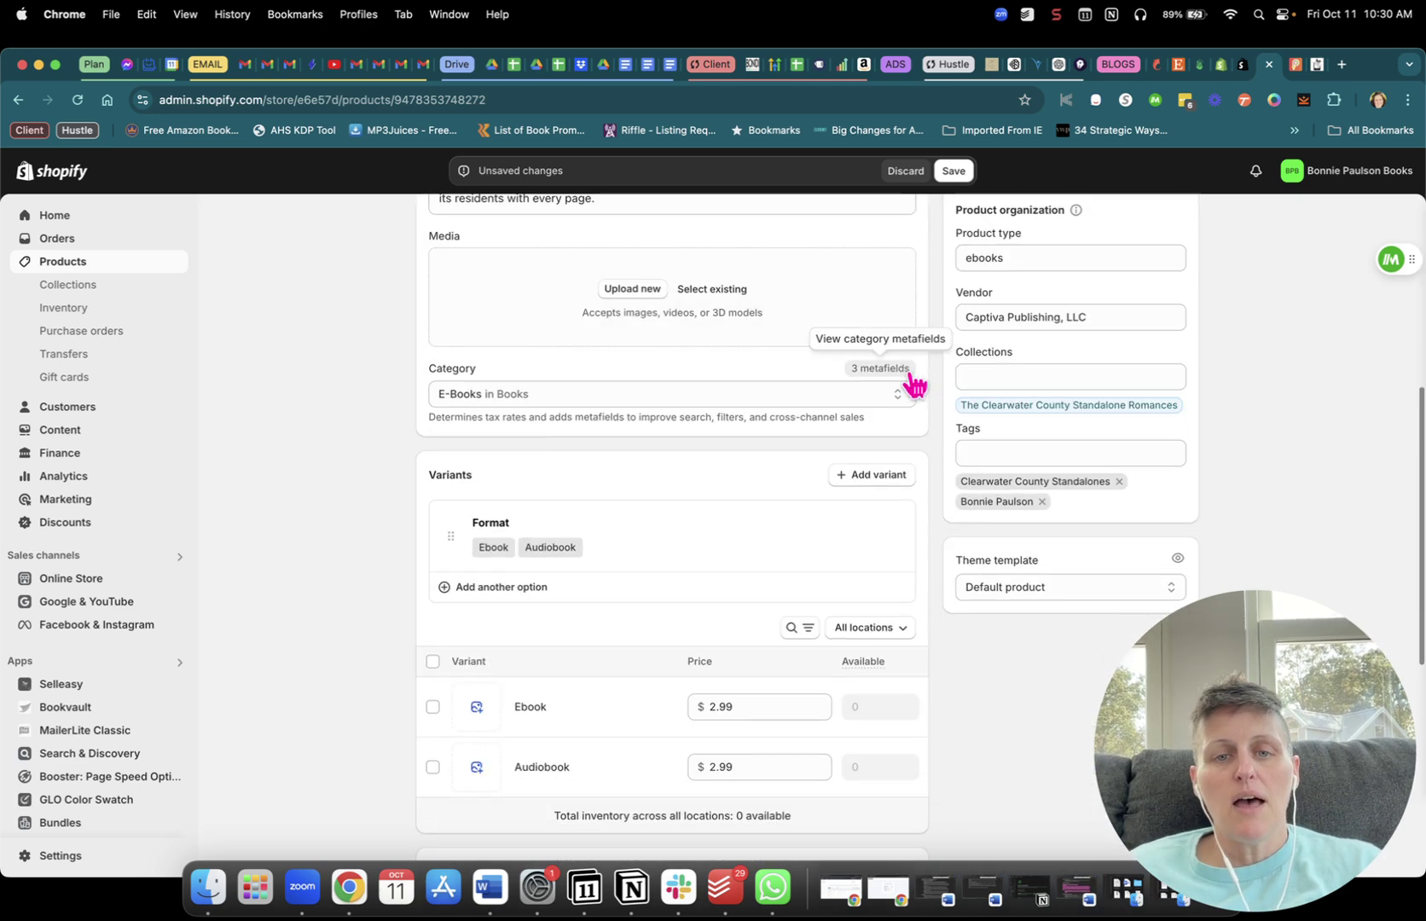
left_click(959, 172)
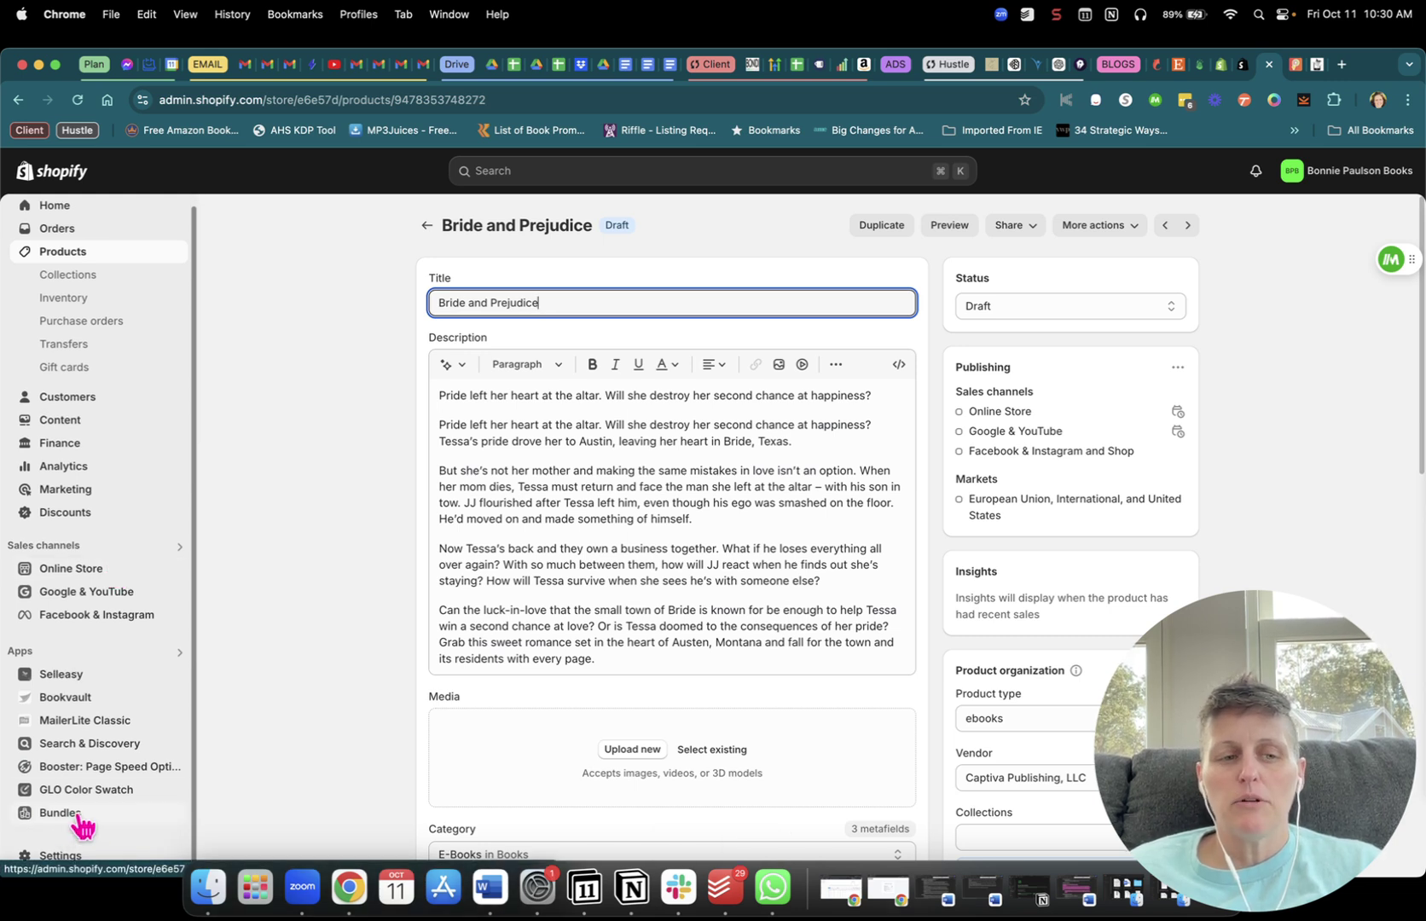
- Search the Shopify App Store for "bundles", browse the matching apps and close the results
left_click(180, 656)
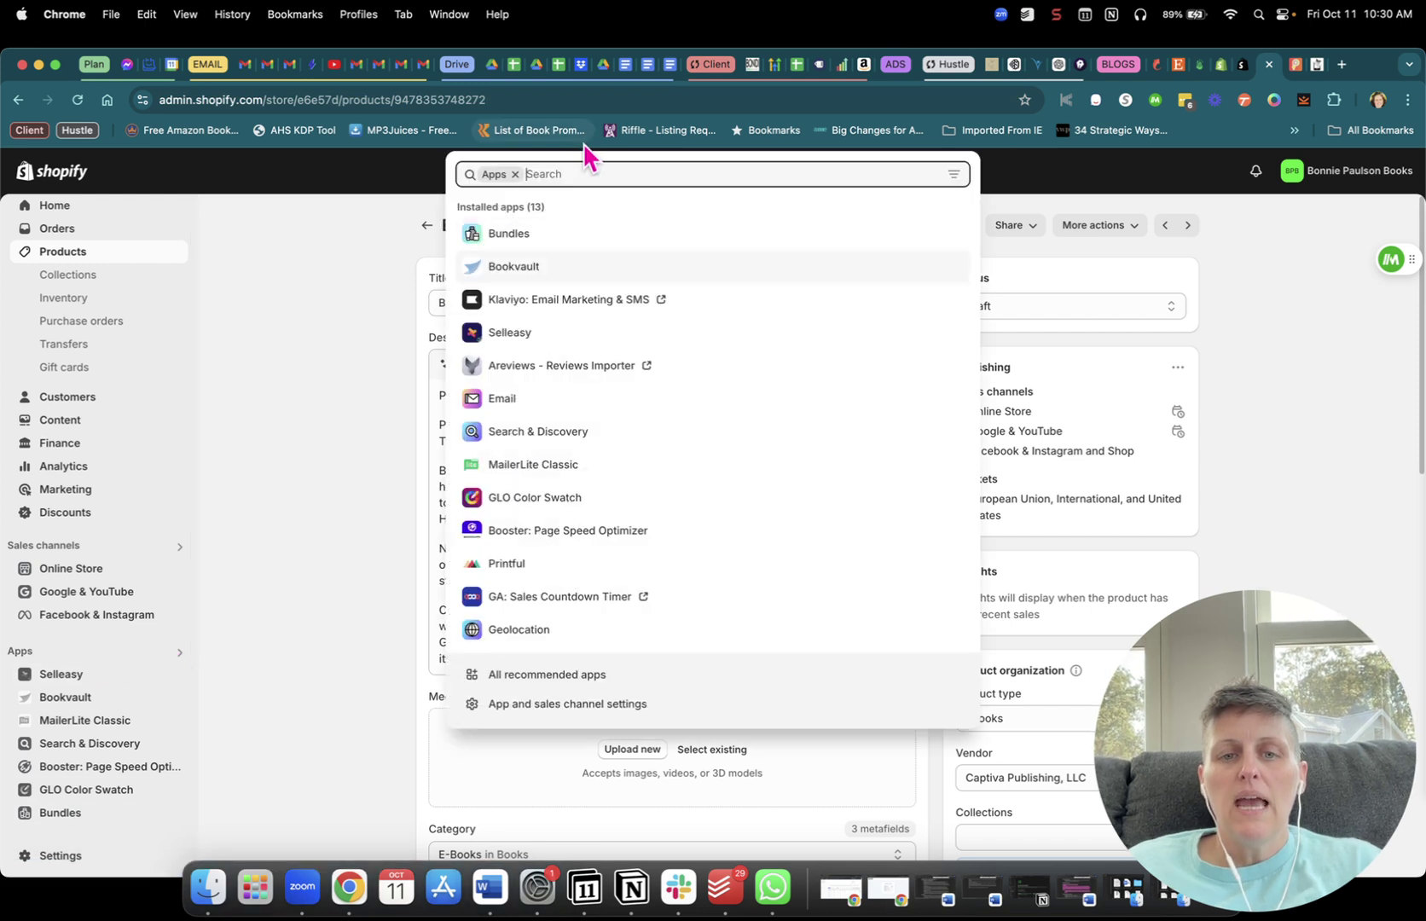
type("bundles")
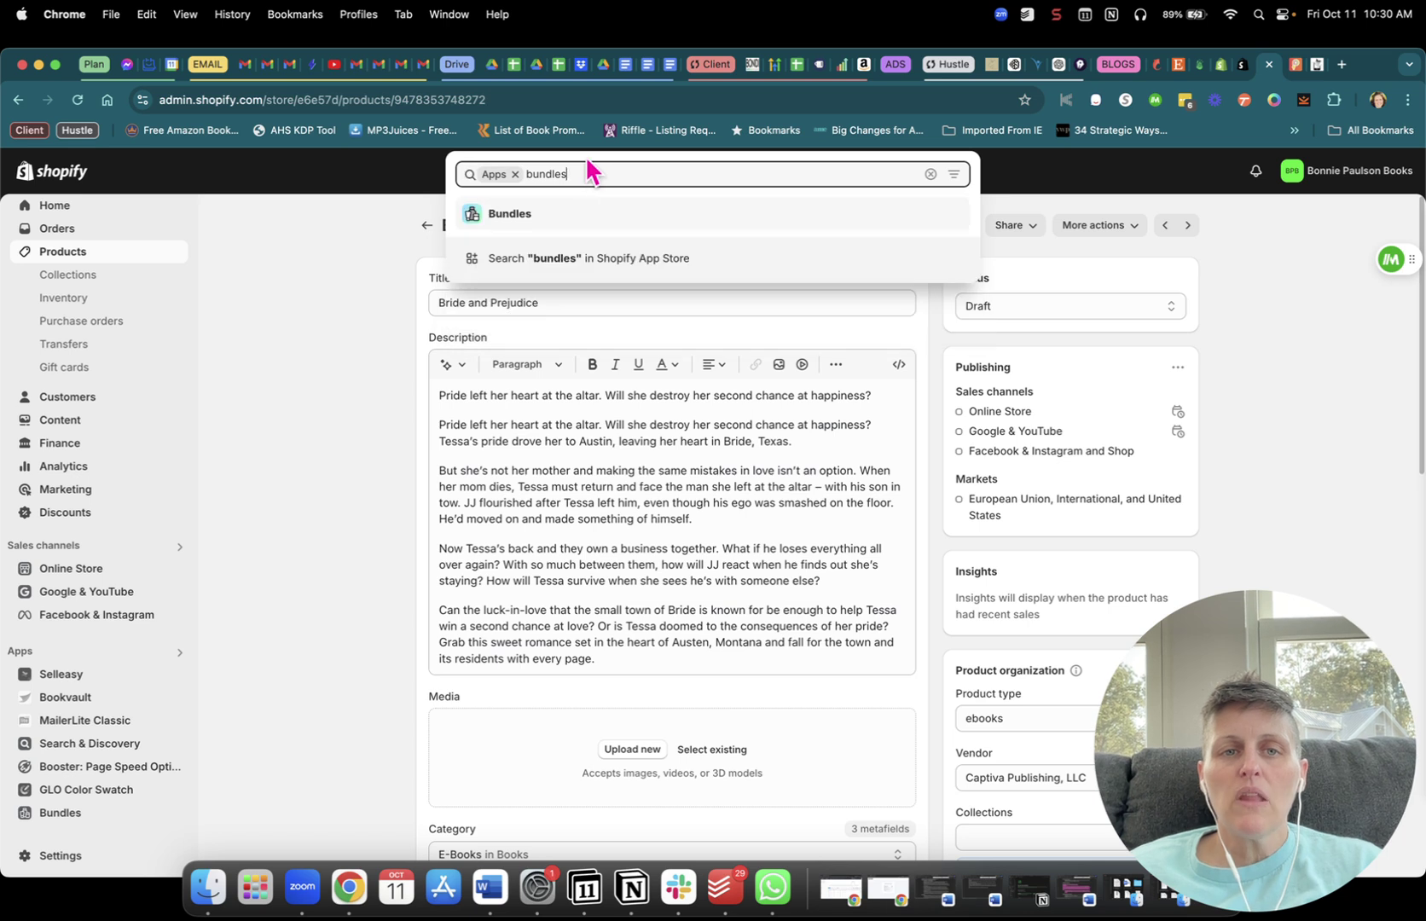
left_click(586, 260)
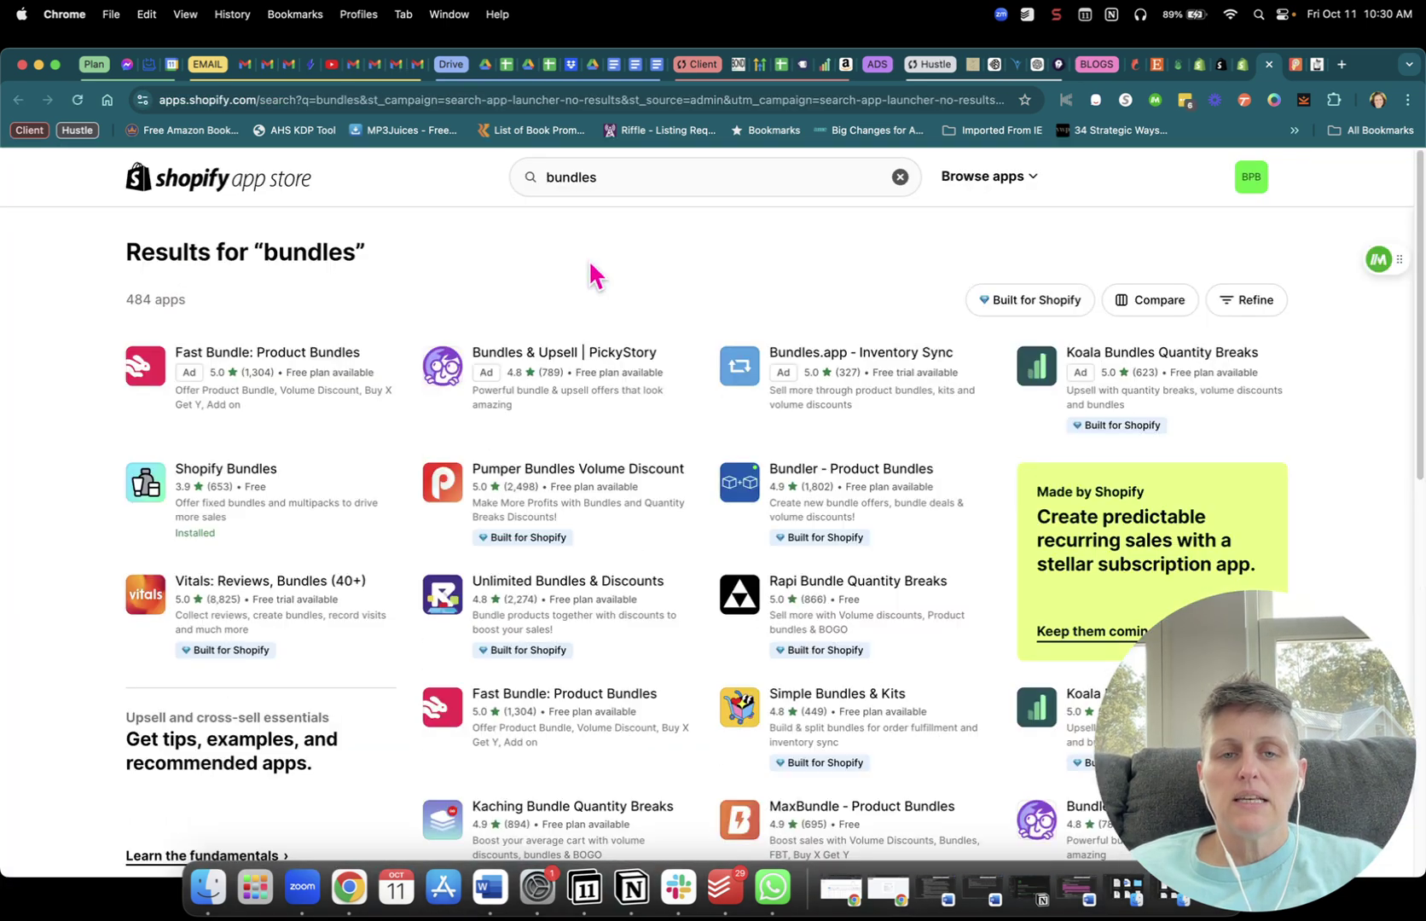
scroll(810, 318, "down", 2)
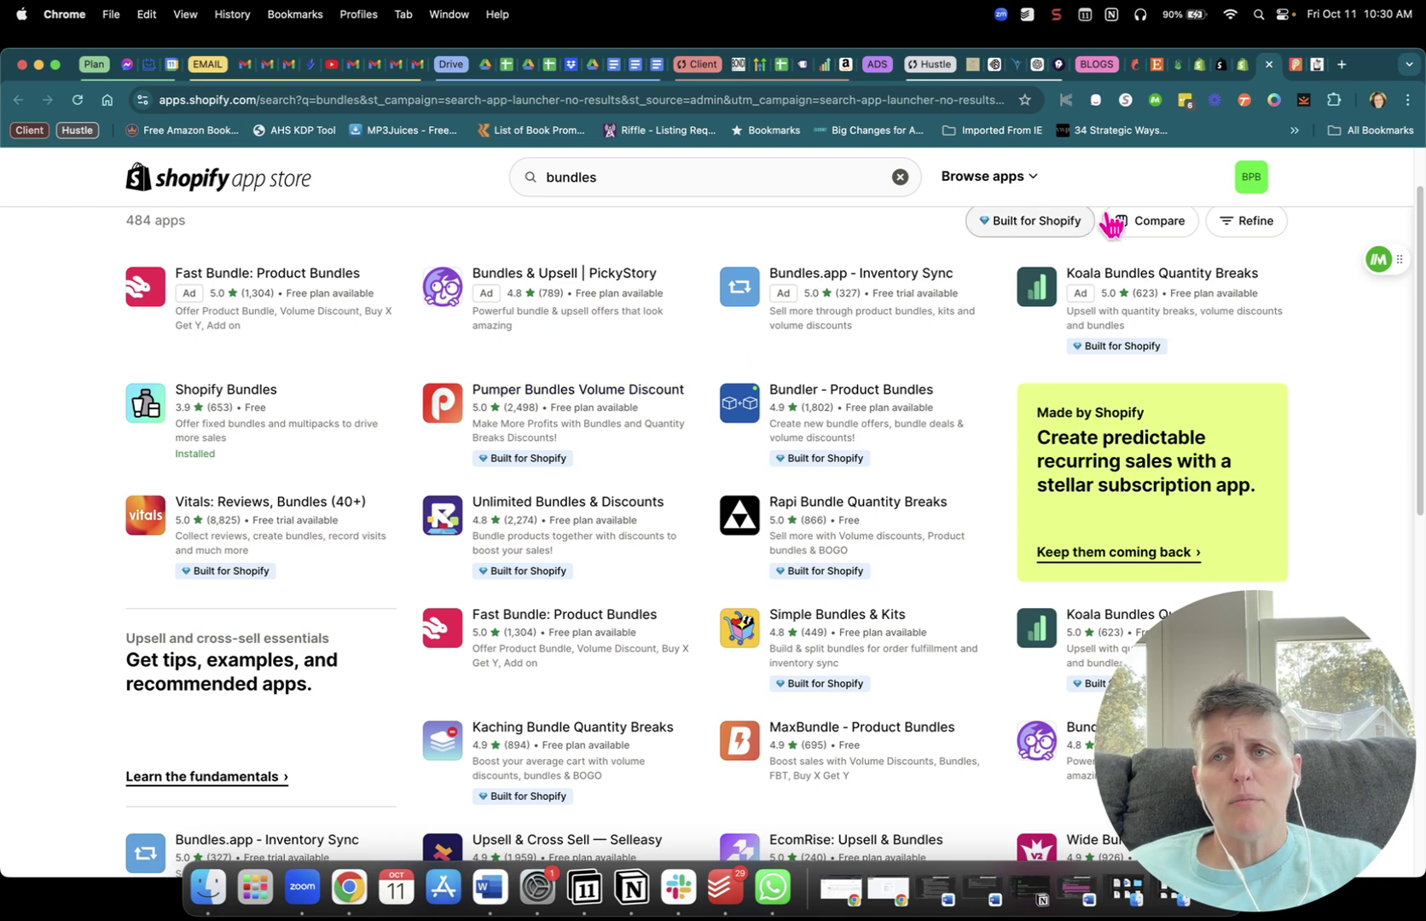
left_click(1270, 65)
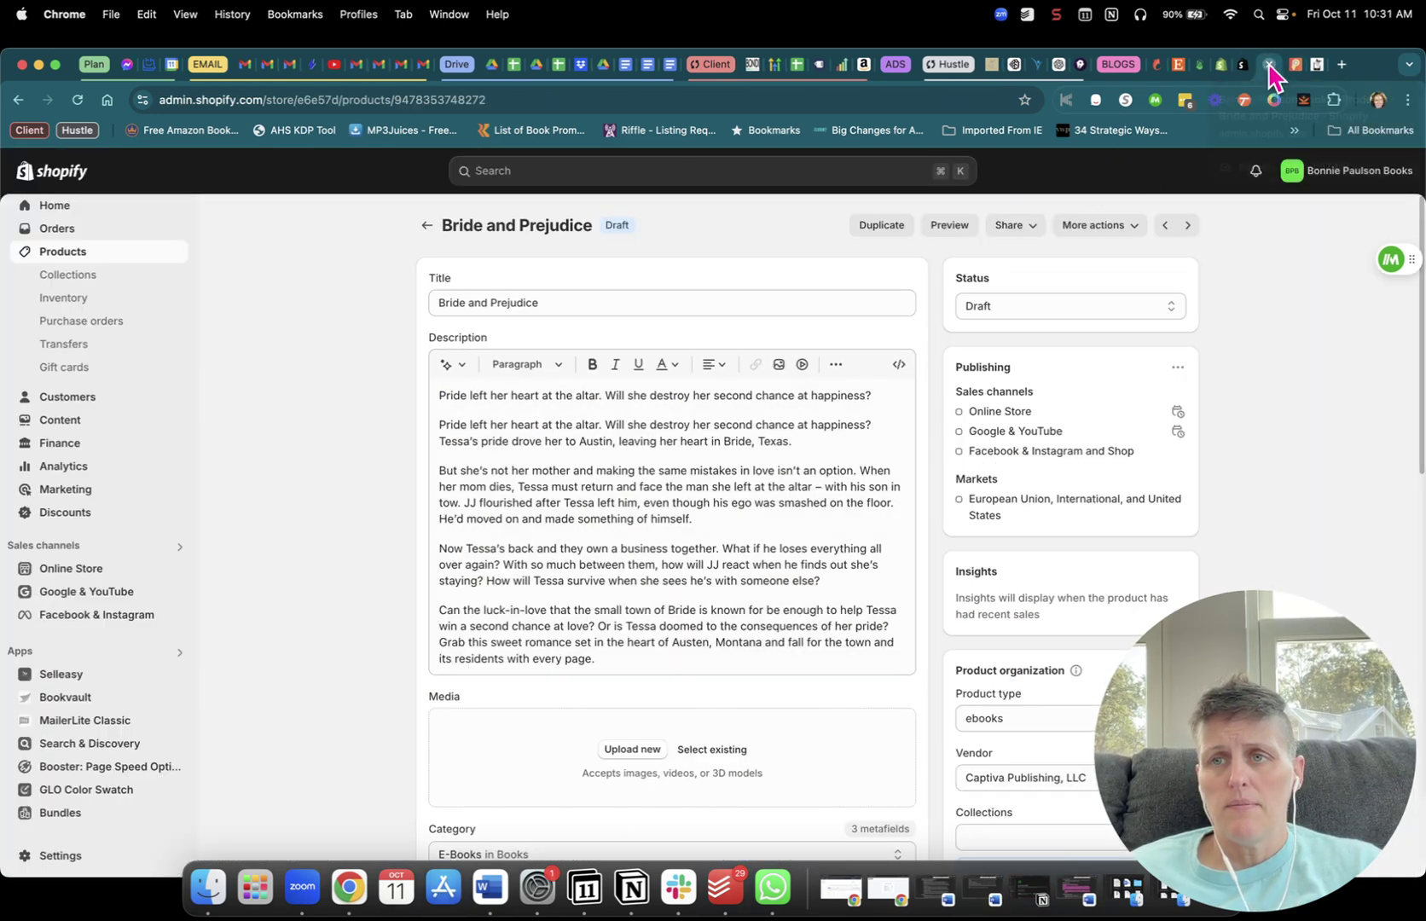
- Reload the Shopify admin home page, open the Bundles app and start a new bundle titled "Mistletoe Matchmaker Audiobooks"
left_click(1222, 66)
left_click(1221, 67)
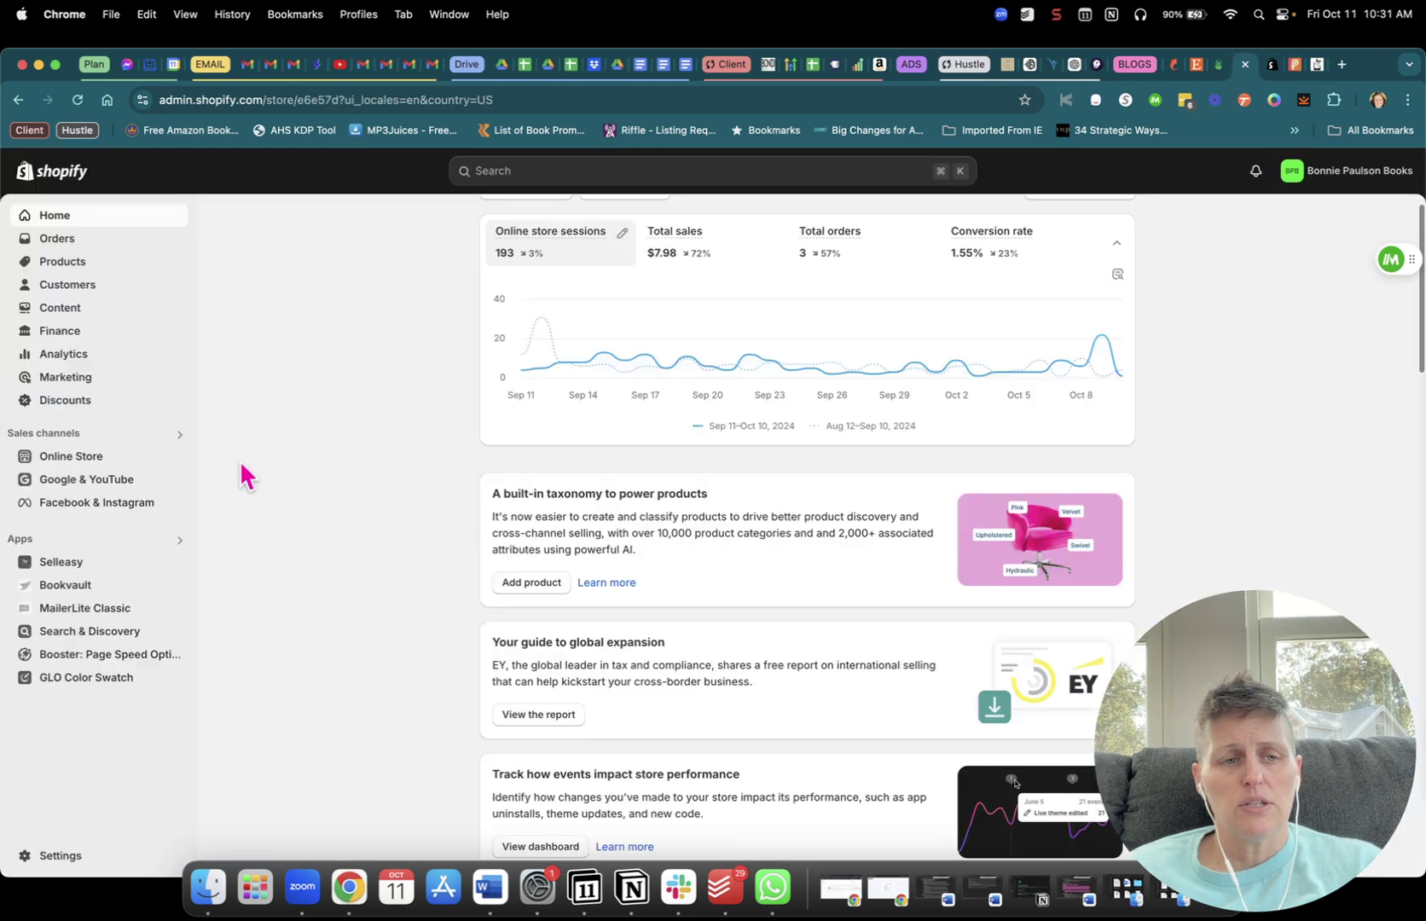
scroll(213, 495, "down", 1)
scroll(213, 495, "down", 4)
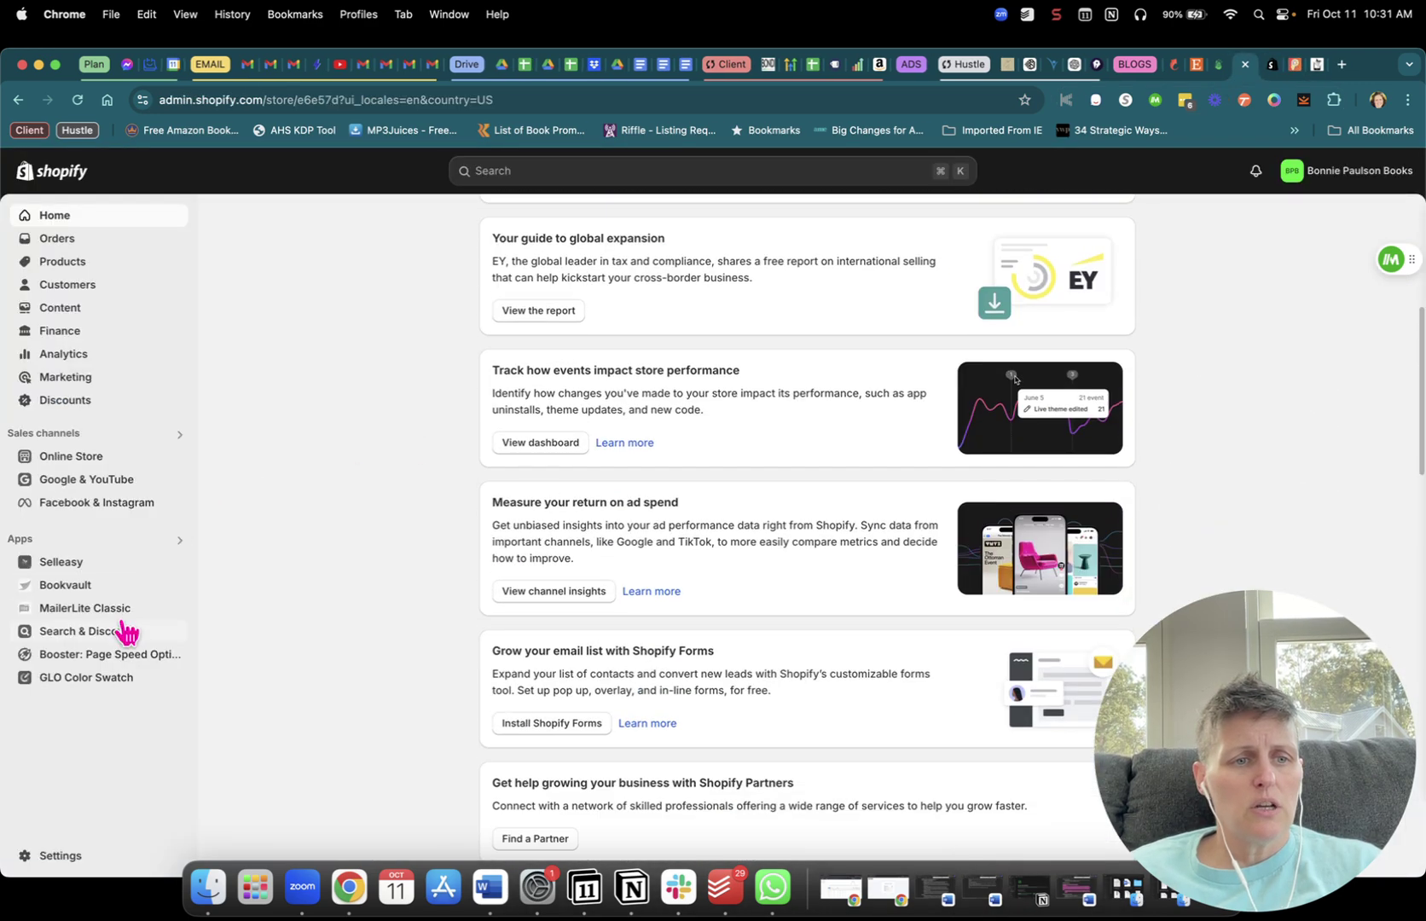
left_click(78, 101)
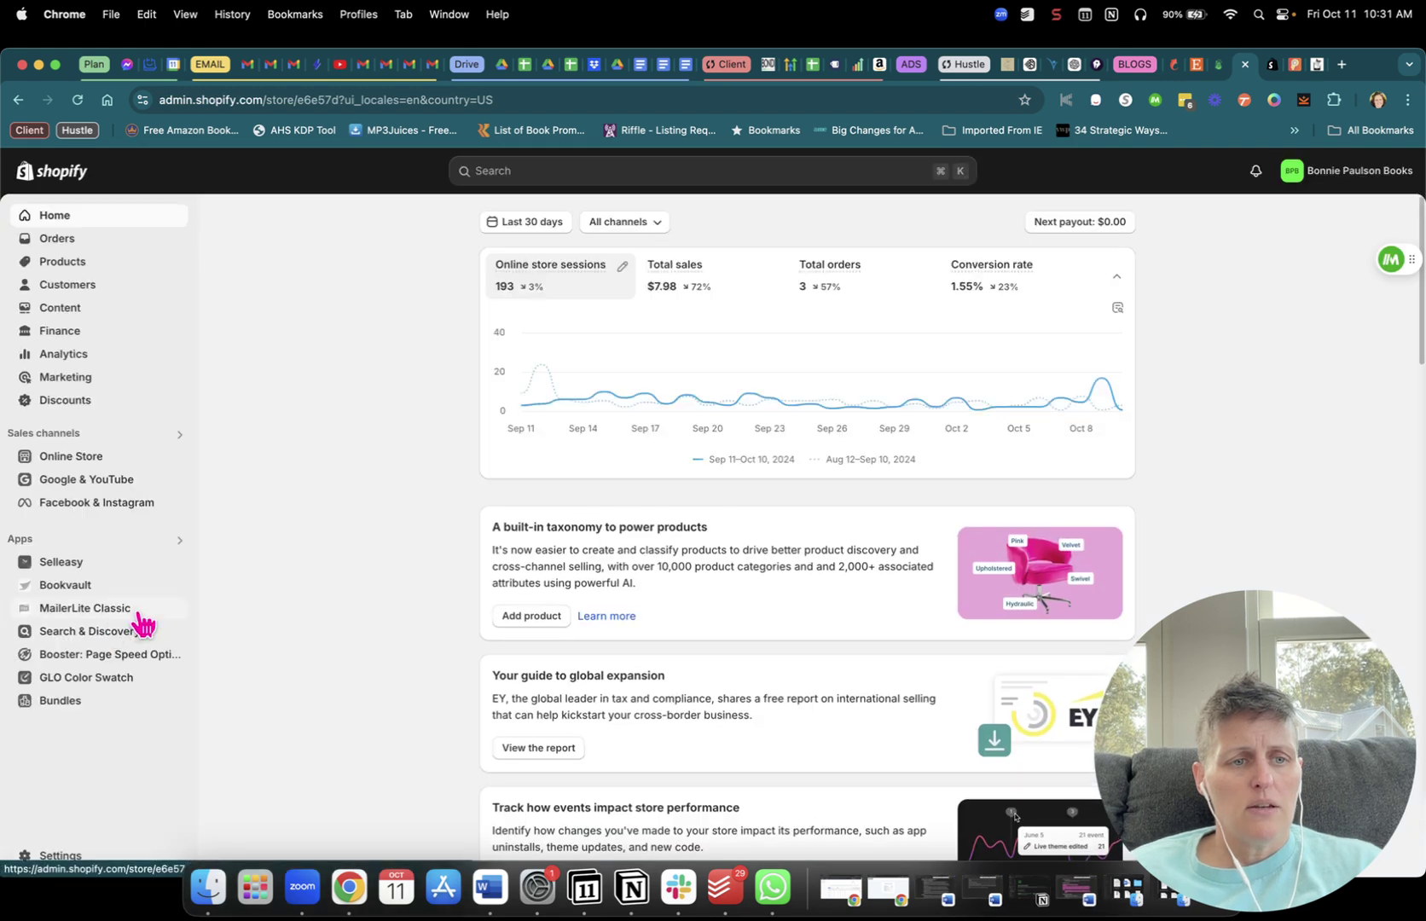
left_click(102, 706)
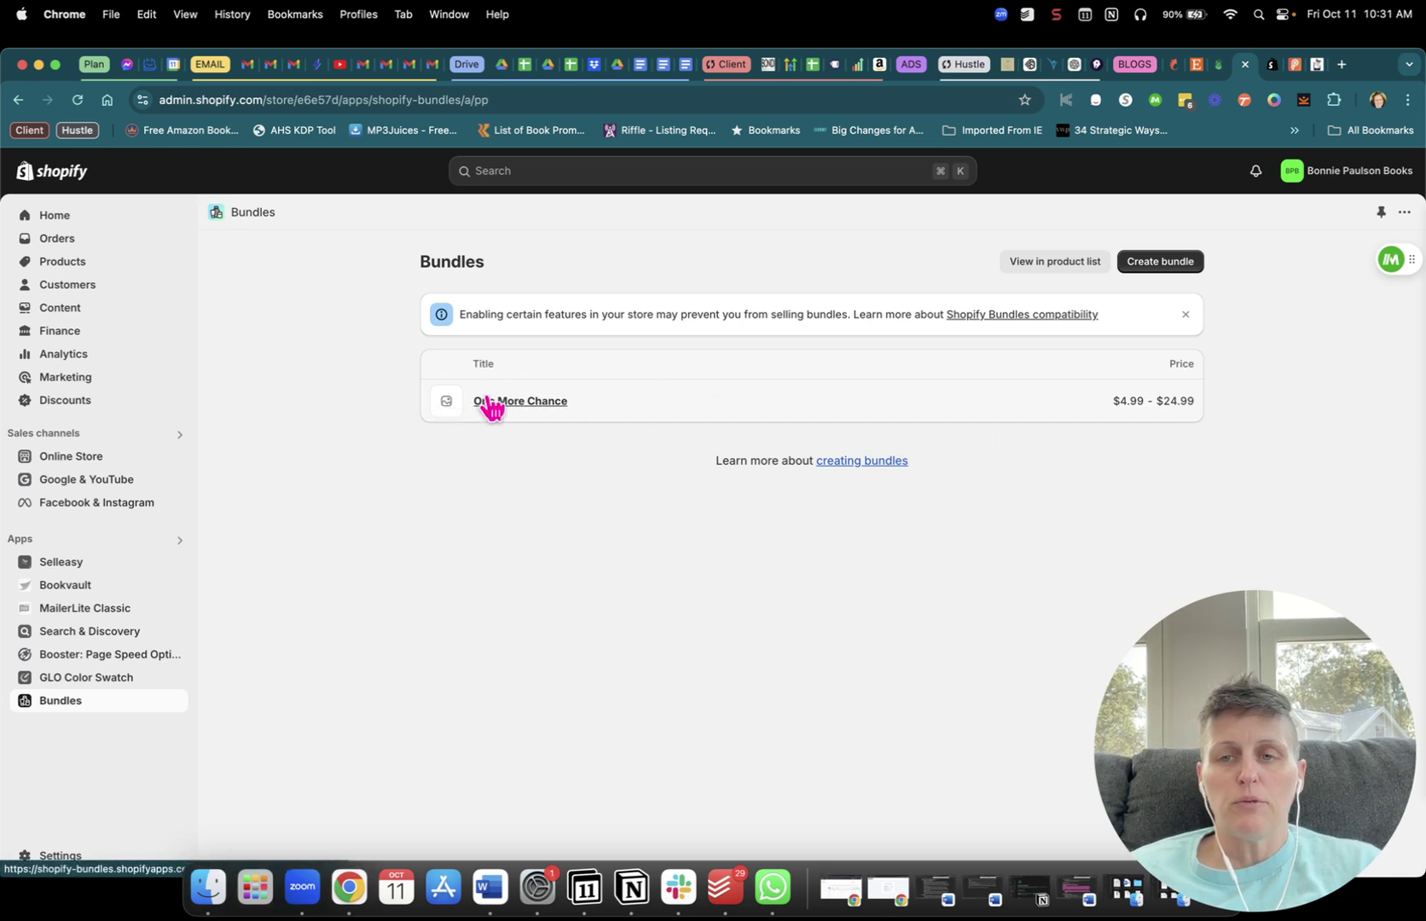
left_click(1146, 266)
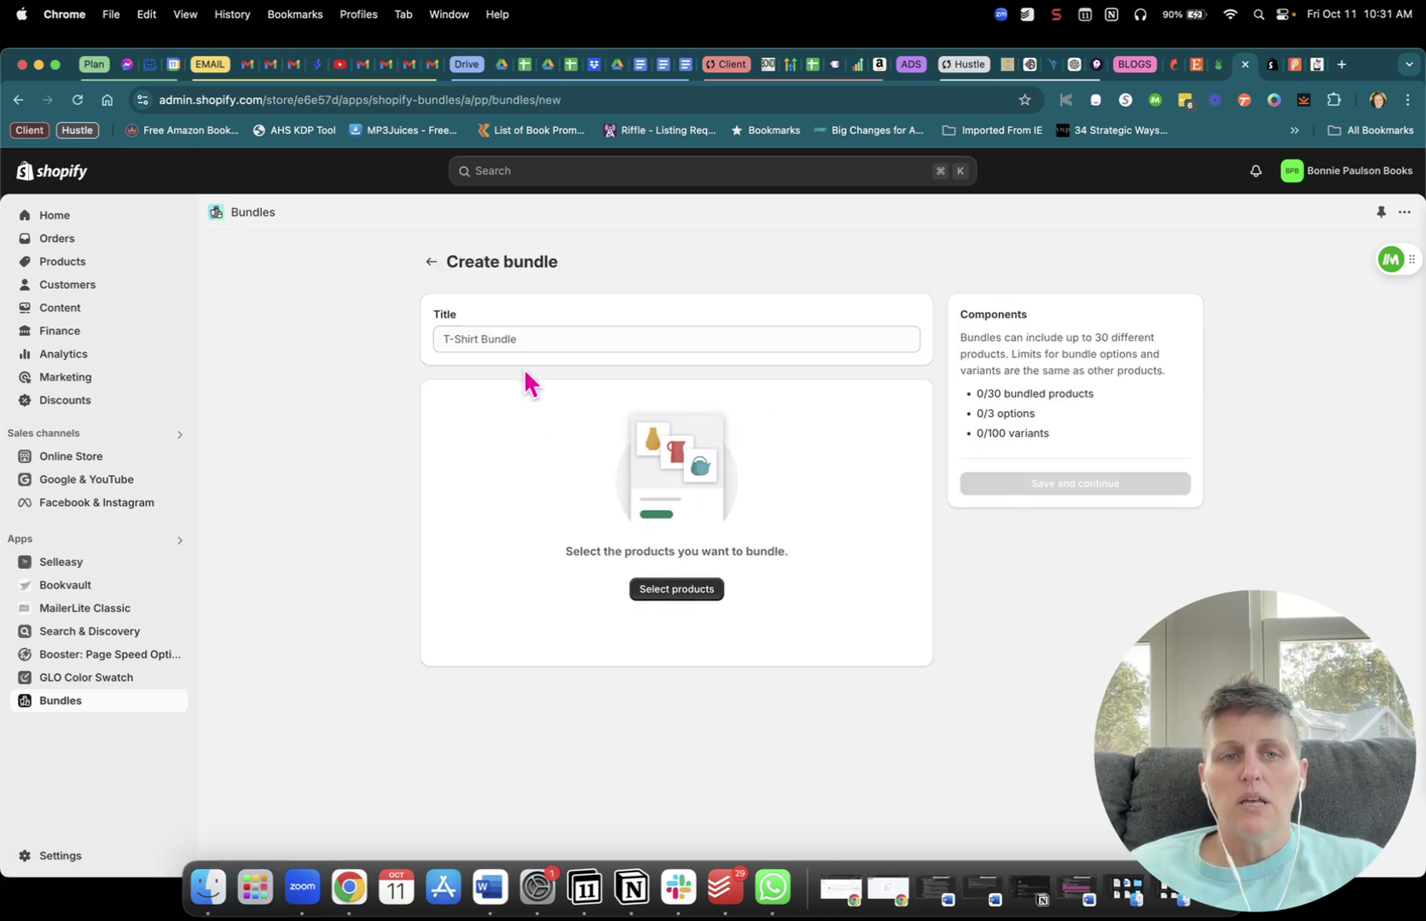
left_click(514, 337)
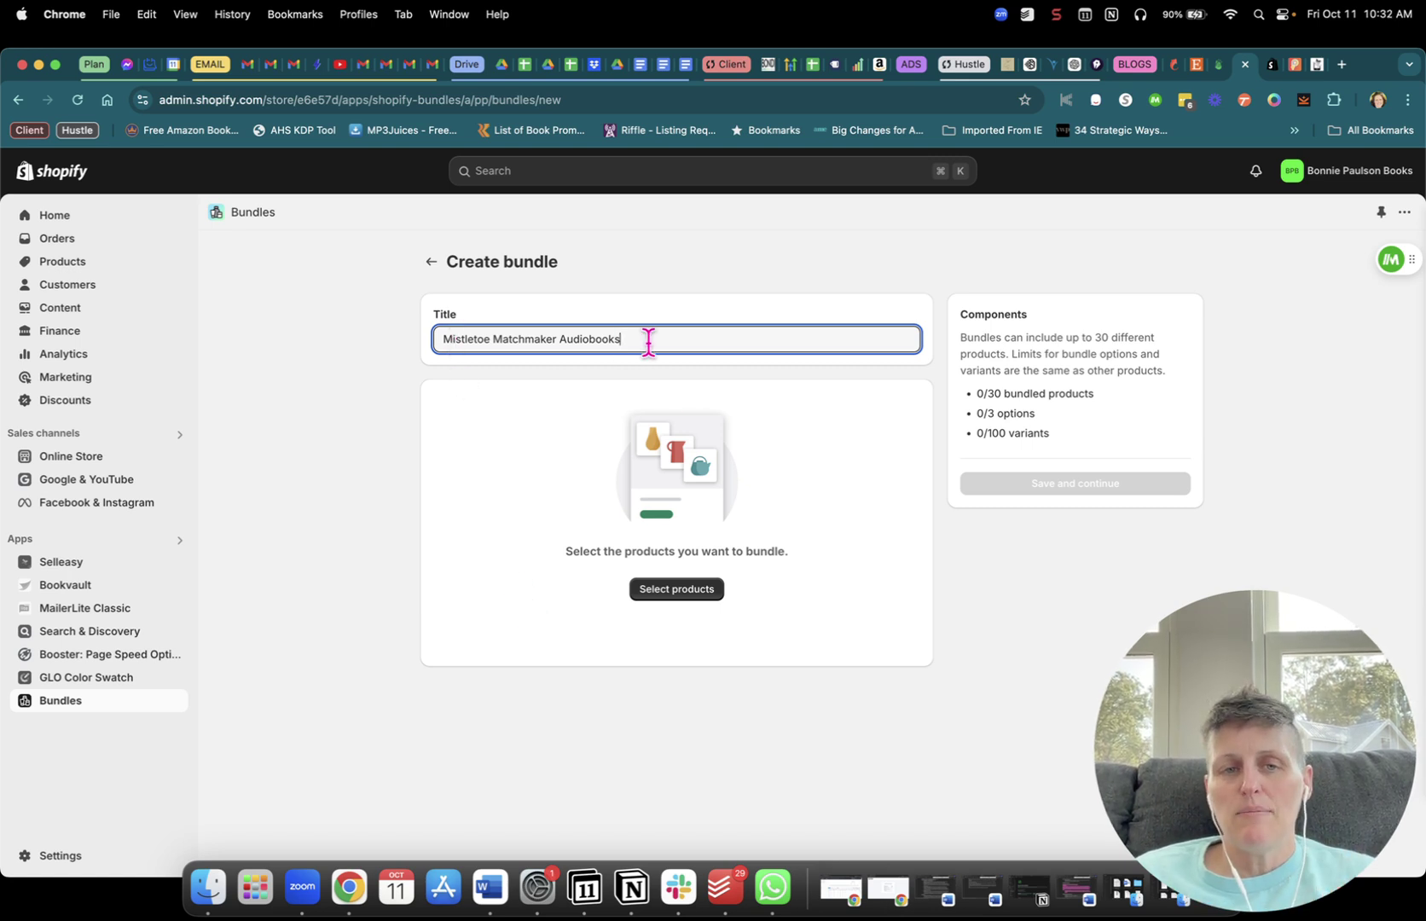
- Search the products to bundle for "One more" and mark One More Chance, Choice, Glance, Kiss, Match, Memory and Secret
left_click(678, 592)
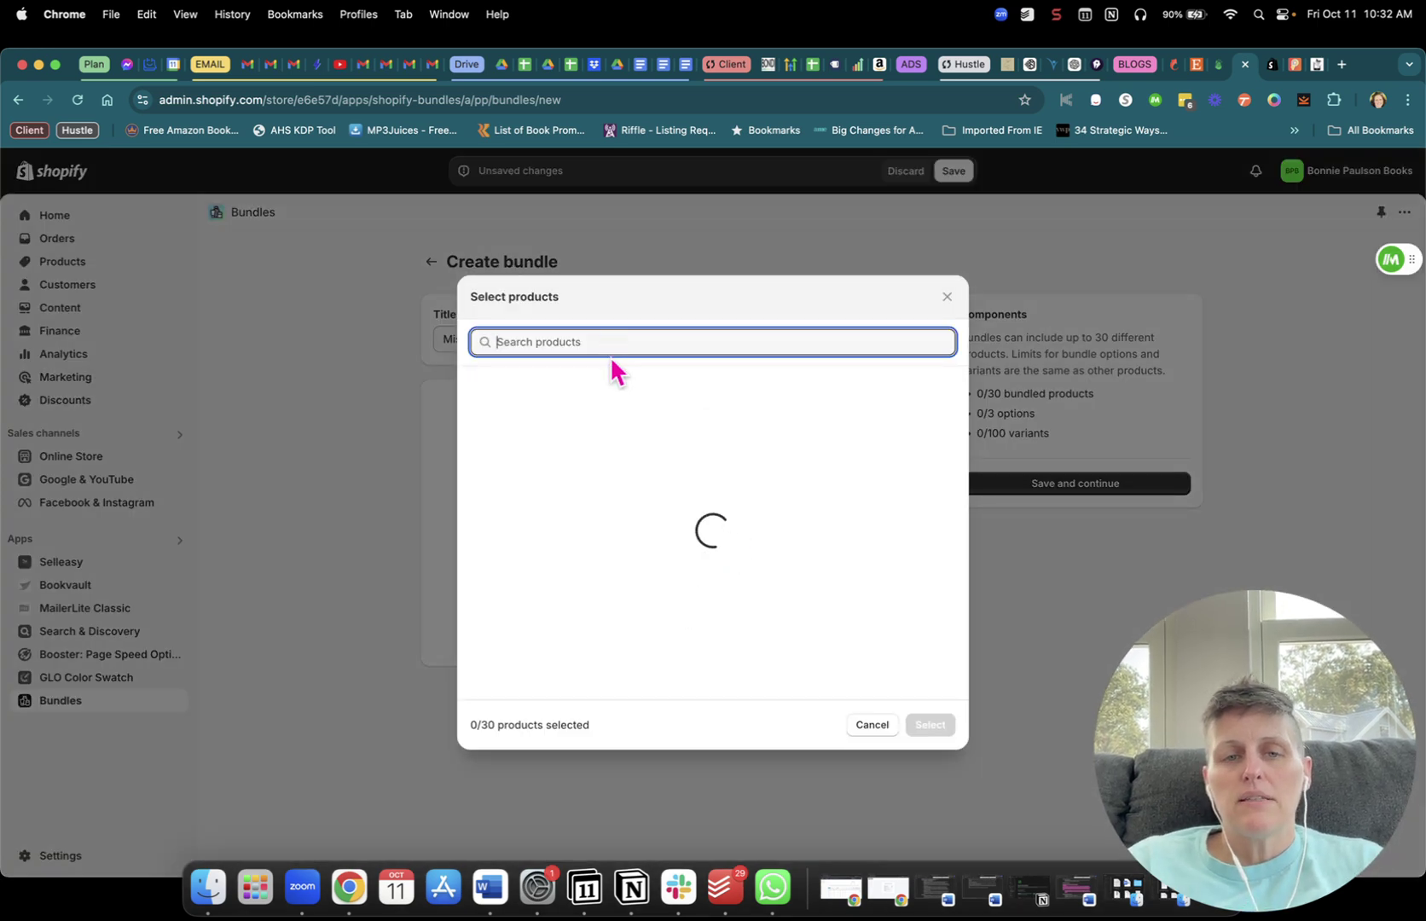
type("One more")
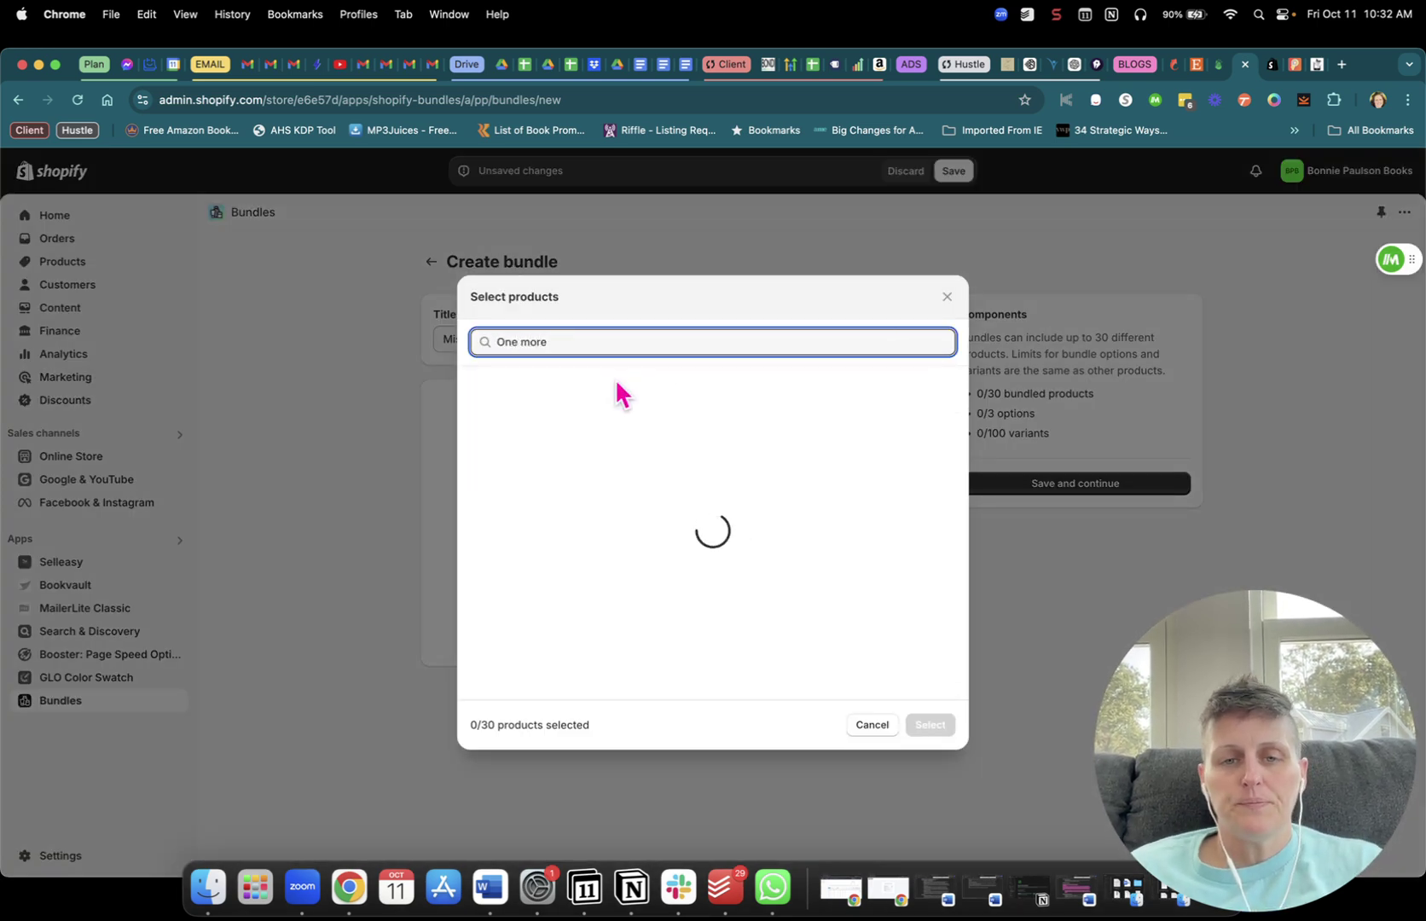
scroll(662, 418, "down", 5)
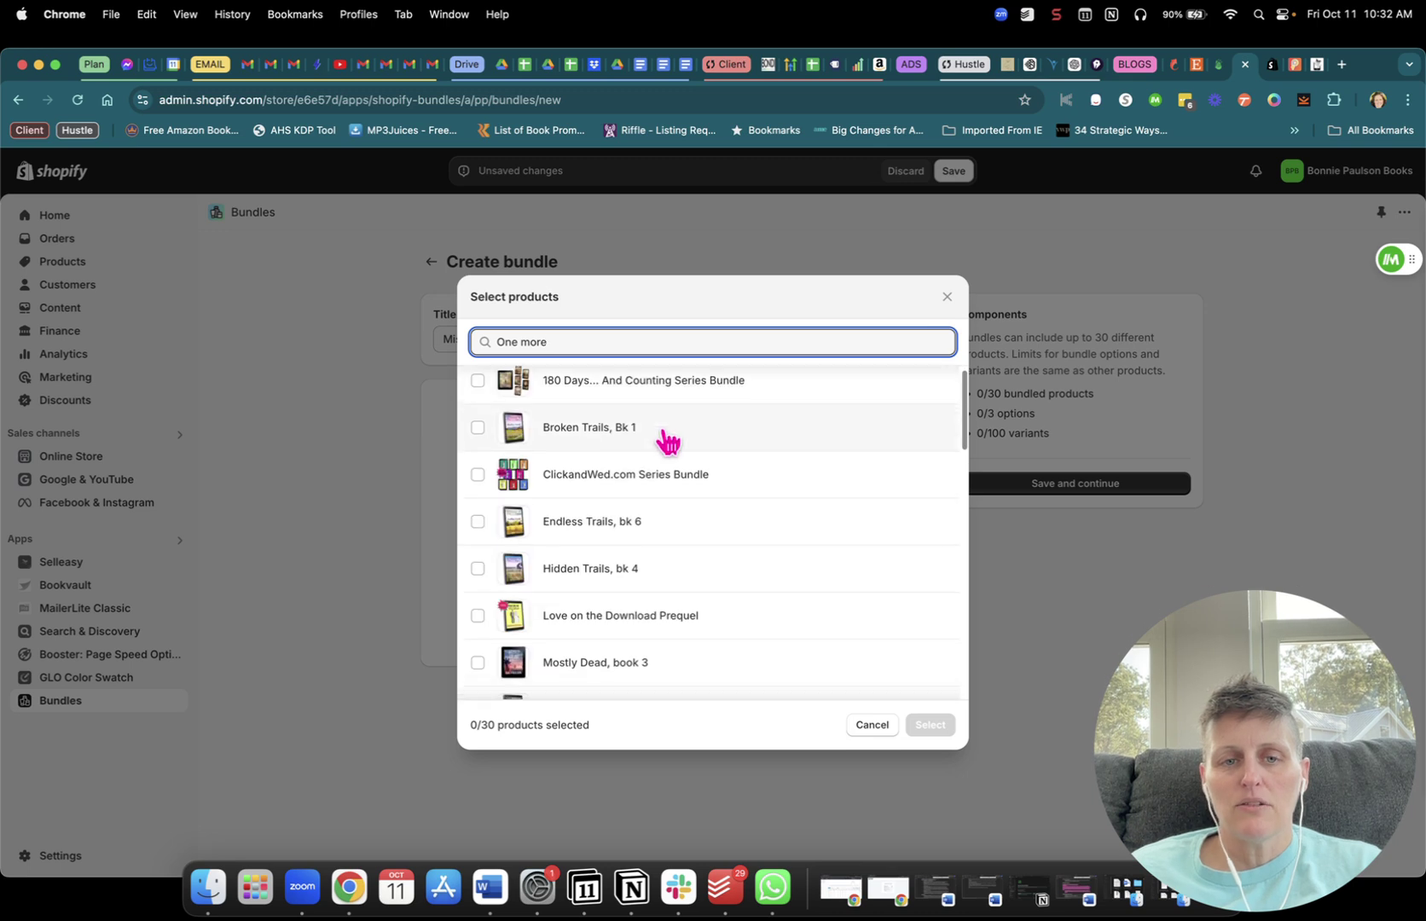
scroll(665, 439, "up", 3)
scroll(678, 478, "down", 2)
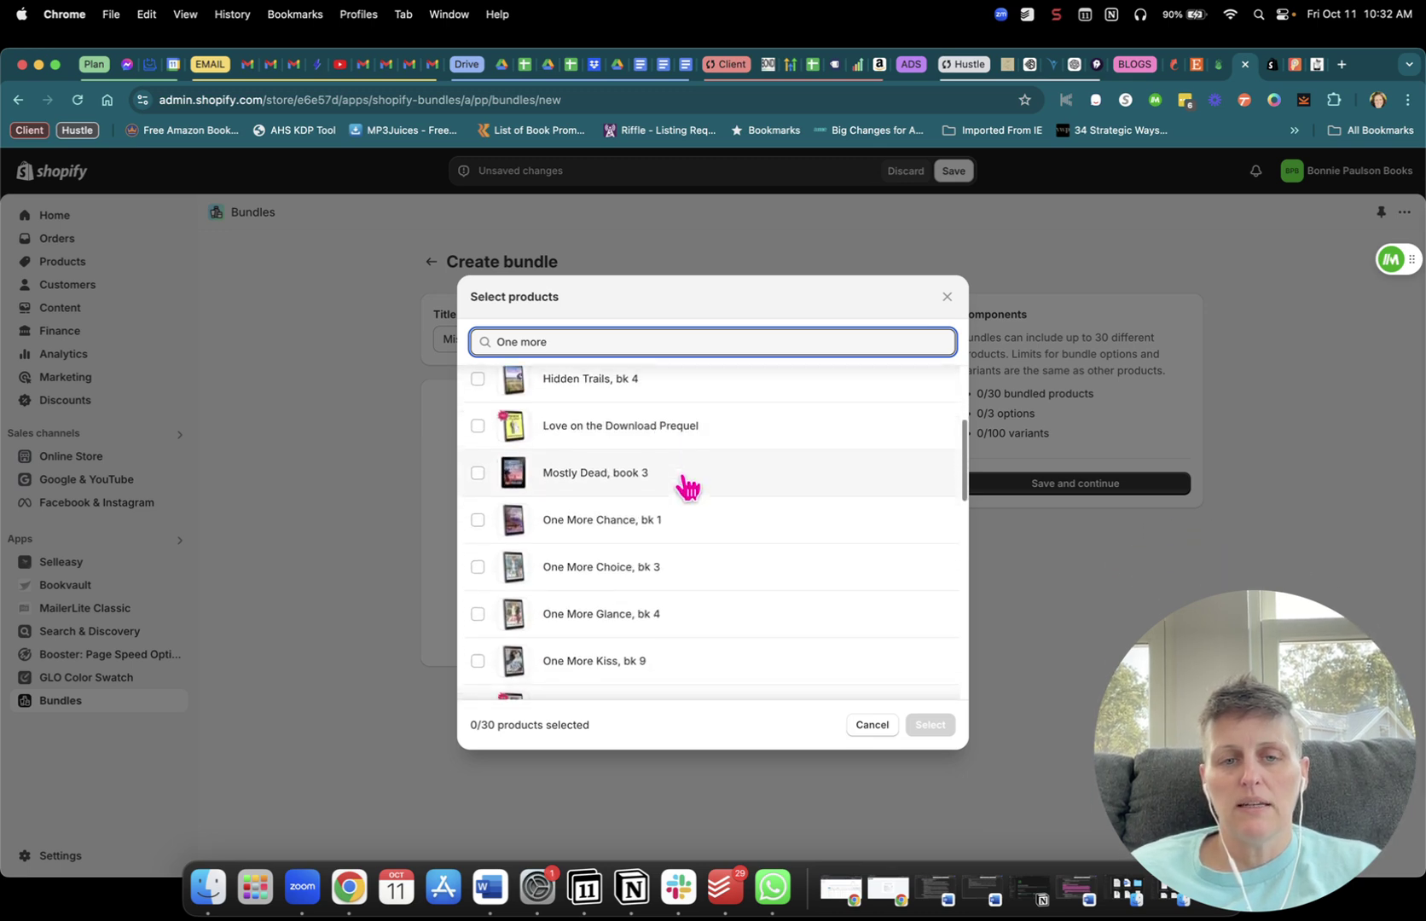
left_click(477, 506)
left_click(477, 553)
left_click(478, 599)
scroll(576, 561, "down", 5)
left_click(478, 428)
left_click(478, 474)
left_click(478, 522)
left_click(478, 569)
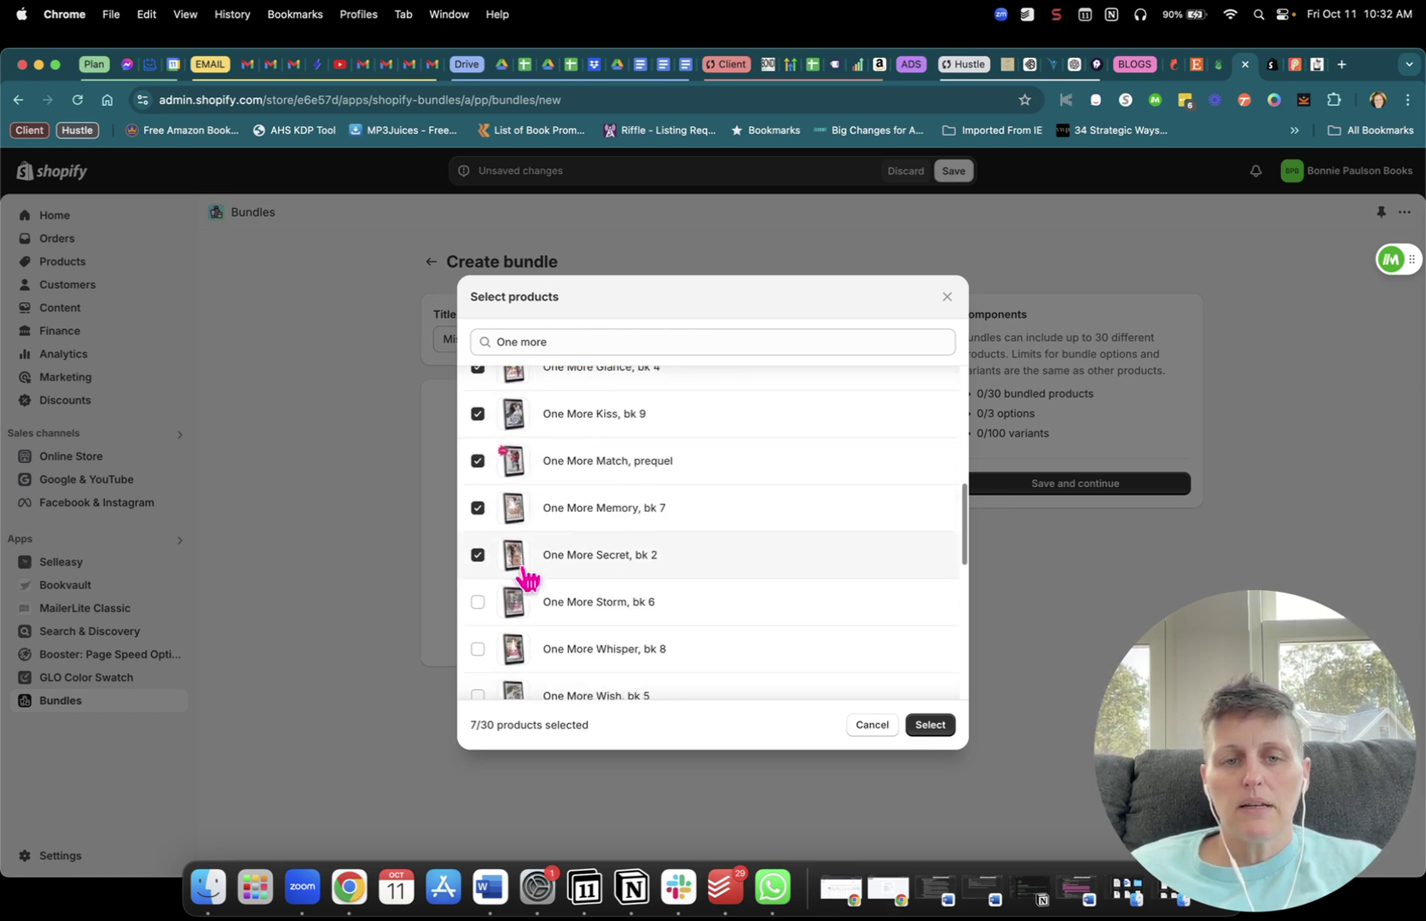
- Also mark One More Storm, One More Whisper and One More Wish, and add all the marked products to the bundle
scroll(493, 461, "down", 5)
left_click(478, 398)
left_click(478, 445)
left_click(478, 494)
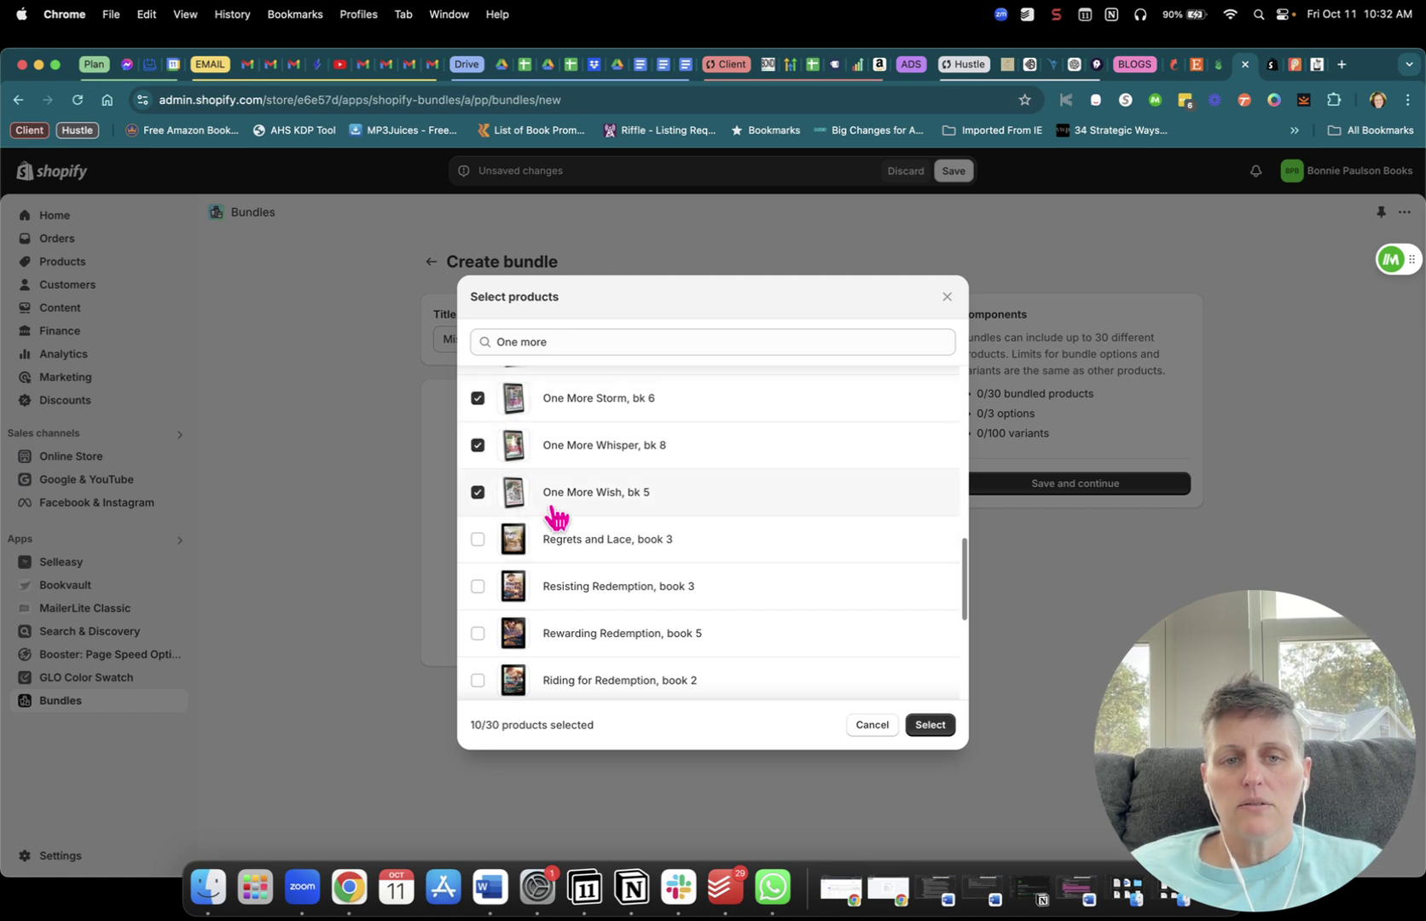
scroll(837, 563, "up", 3)
scroll(831, 559, "up", 7)
left_click(937, 726)
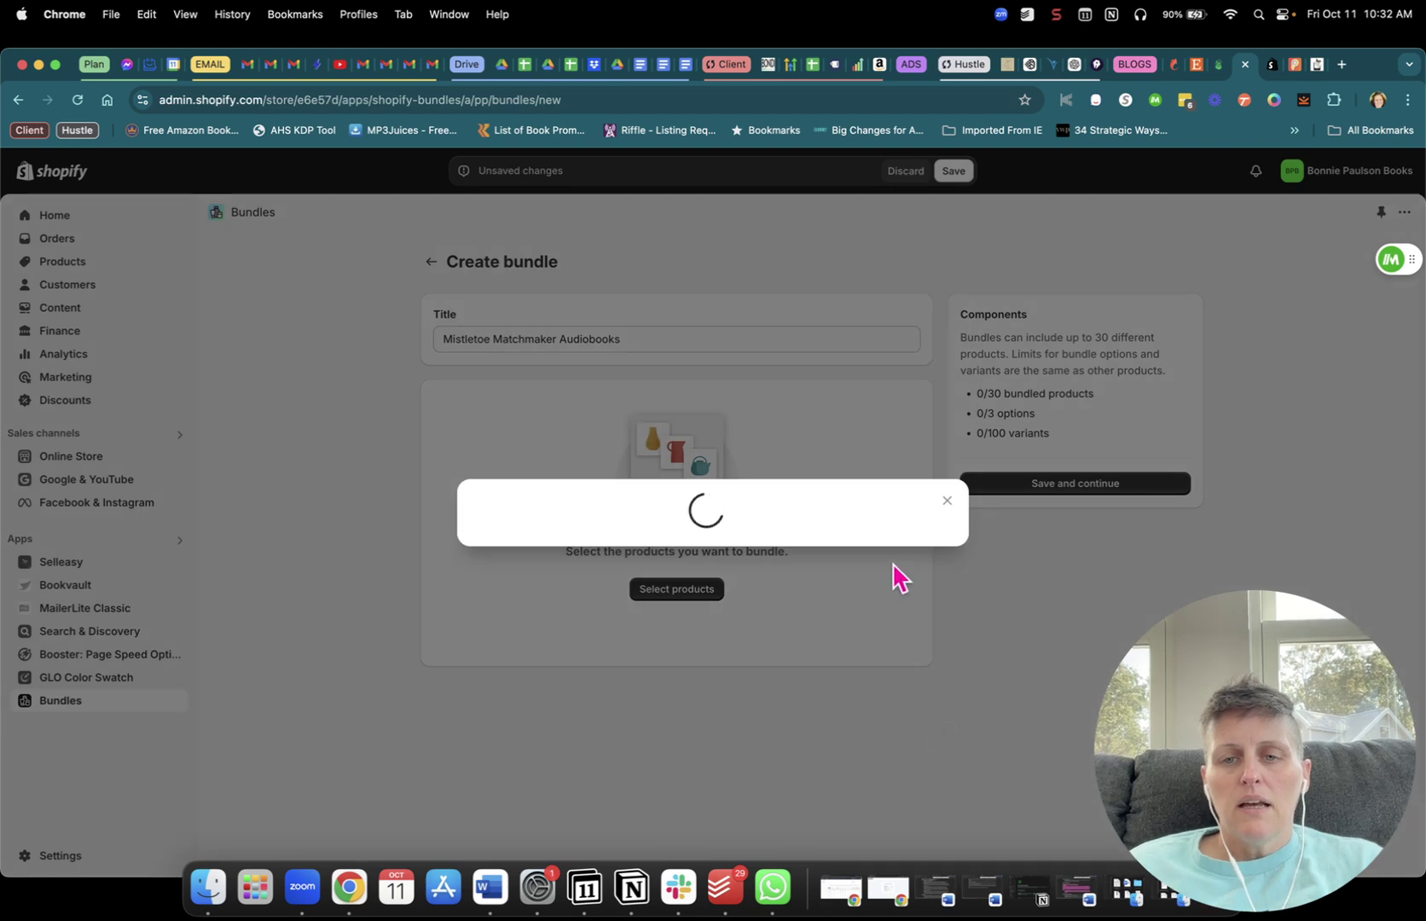
- Limit One More Chance, bk 1 to the Audiobook format and the Couple cover design
scroll(893, 567, "down", 3)
scroll(583, 357, "up", 2)
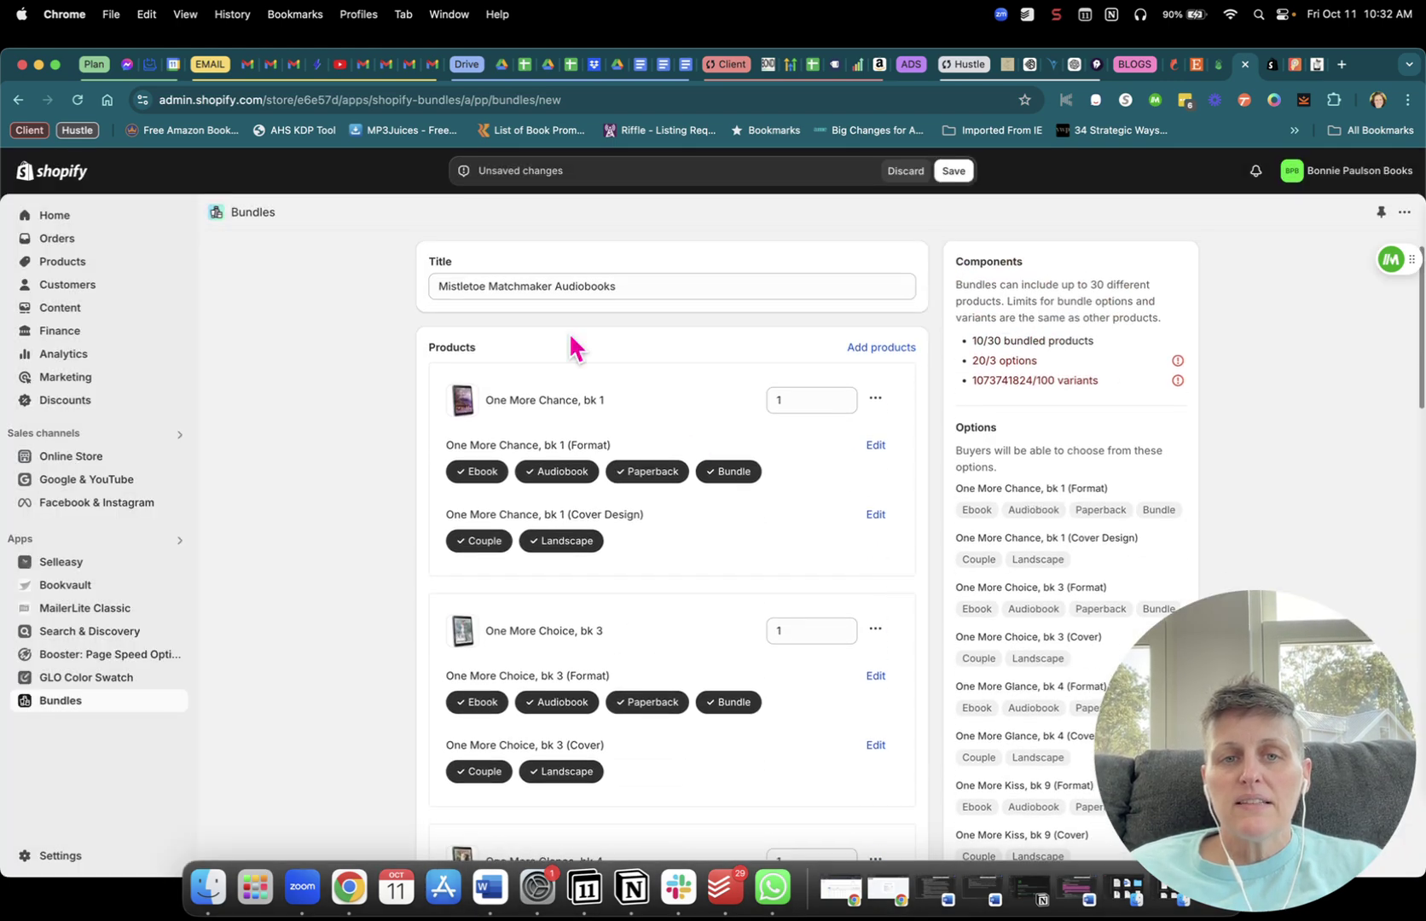
left_click(486, 475)
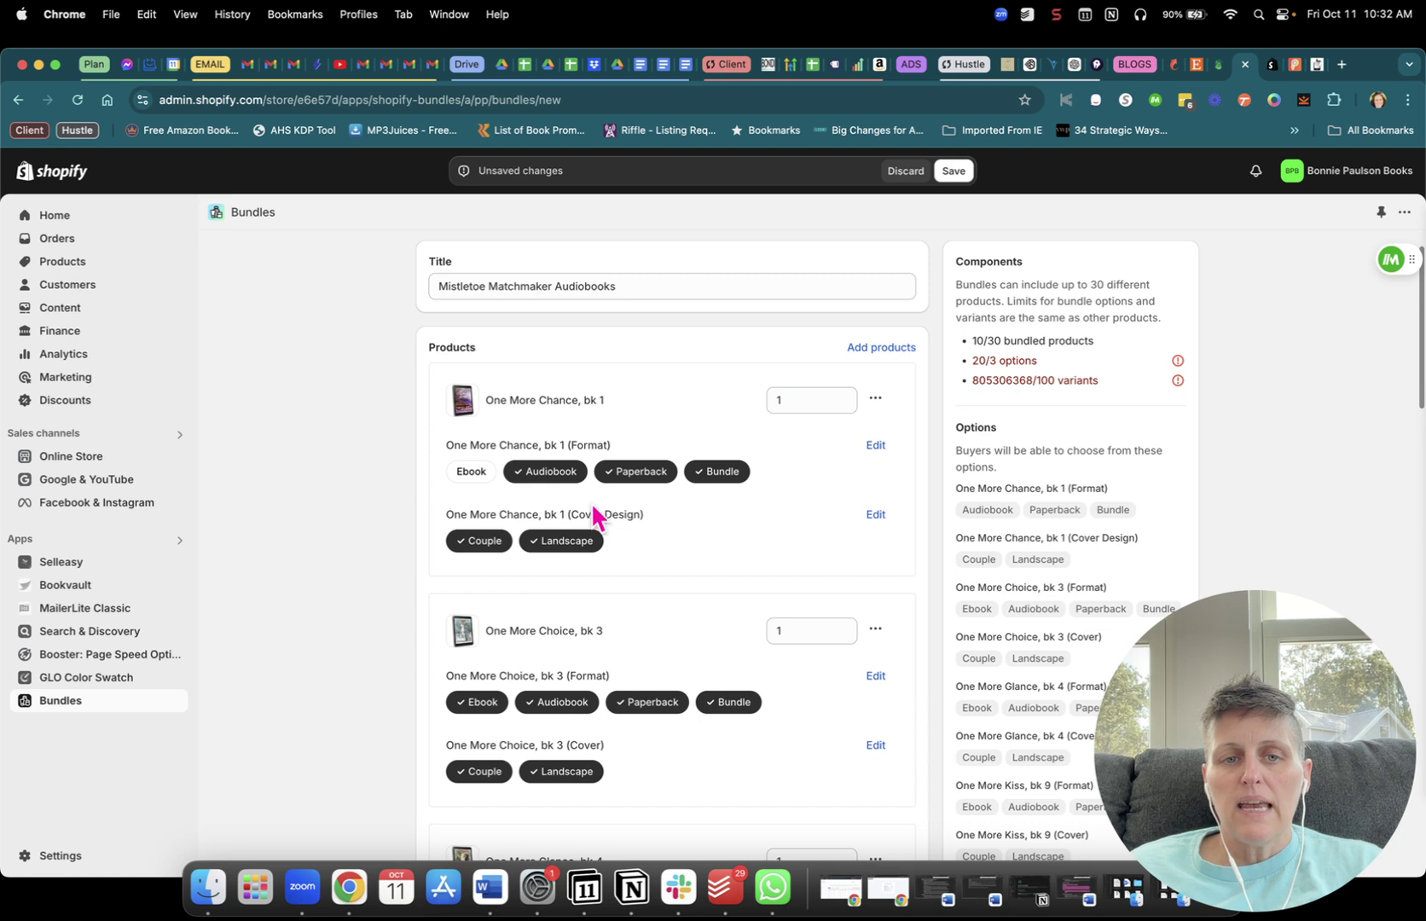
left_click(651, 478)
left_click(719, 476)
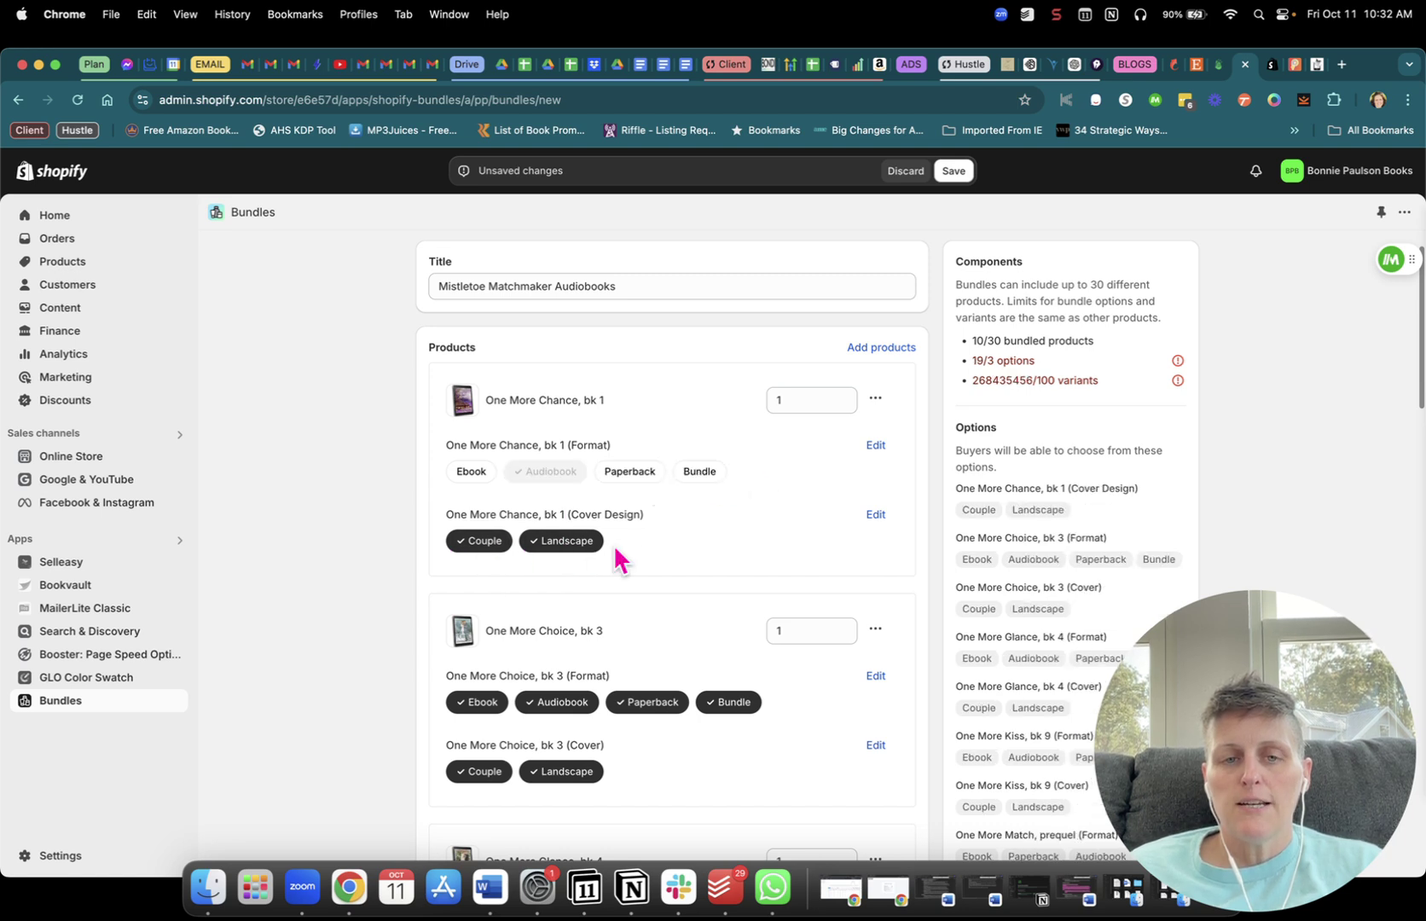
left_click(566, 544)
- Limit One More Choice, bk 3 to the Audiobook format and the Couple cover
scroll(575, 597, "down", 1)
scroll(576, 597, "down", 4)
left_click(570, 592)
left_click(479, 523)
left_click(667, 531)
left_click(716, 532)
- Limit One More Glance, bk 4 to the Audiobook format and the Couple cover
scroll(678, 586, "down", 6)
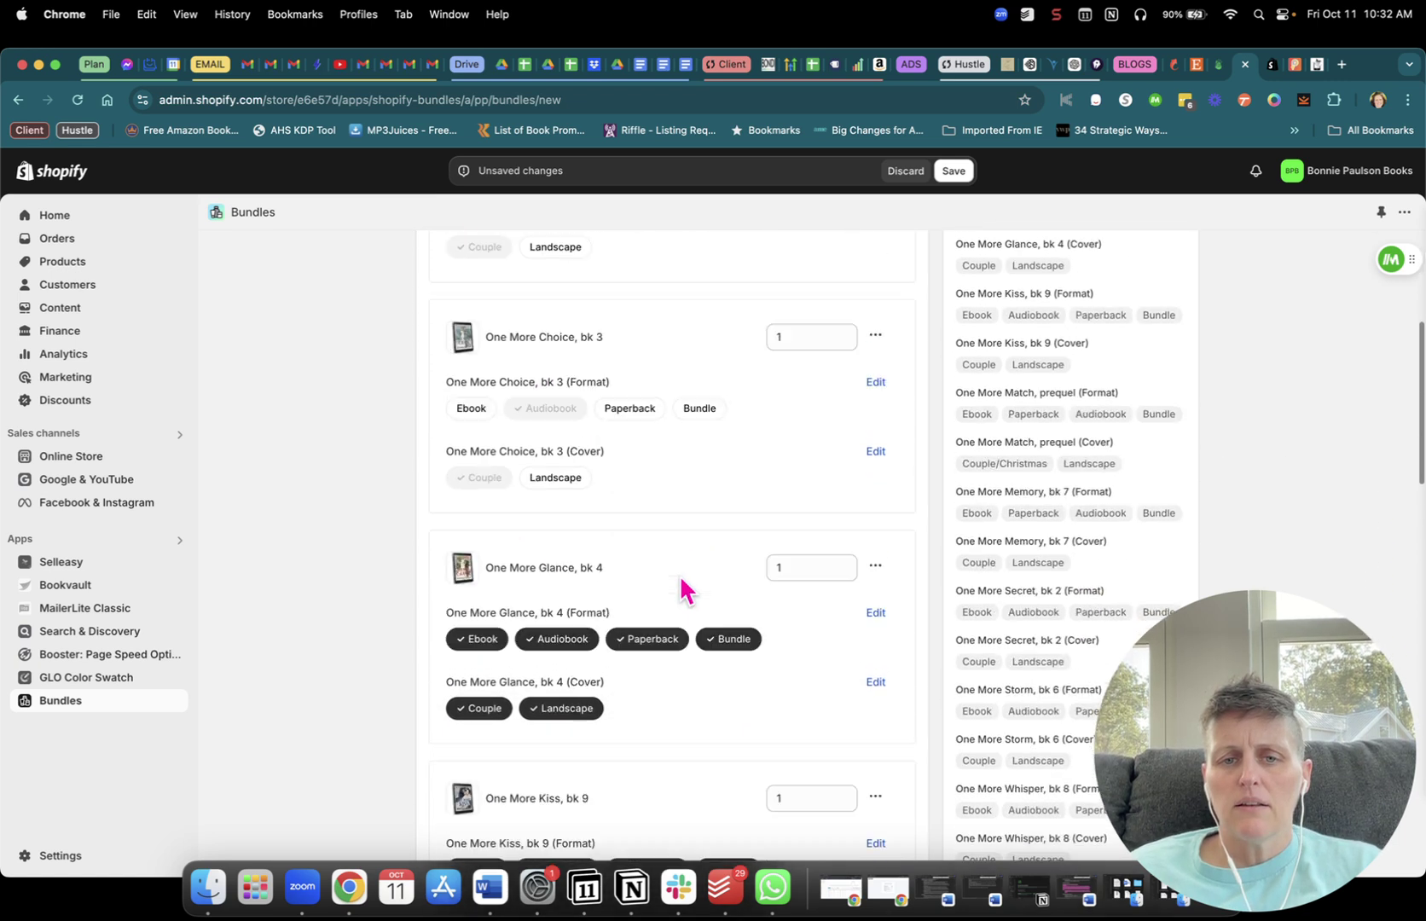
left_click(476, 477)
left_click(569, 546)
left_click(635, 478)
left_click(715, 478)
- Remove the Ebook, Paperback and Bundle formats from One More Kiss, bk 9, keeping only Audiobook
scroll(627, 576, "down", 9)
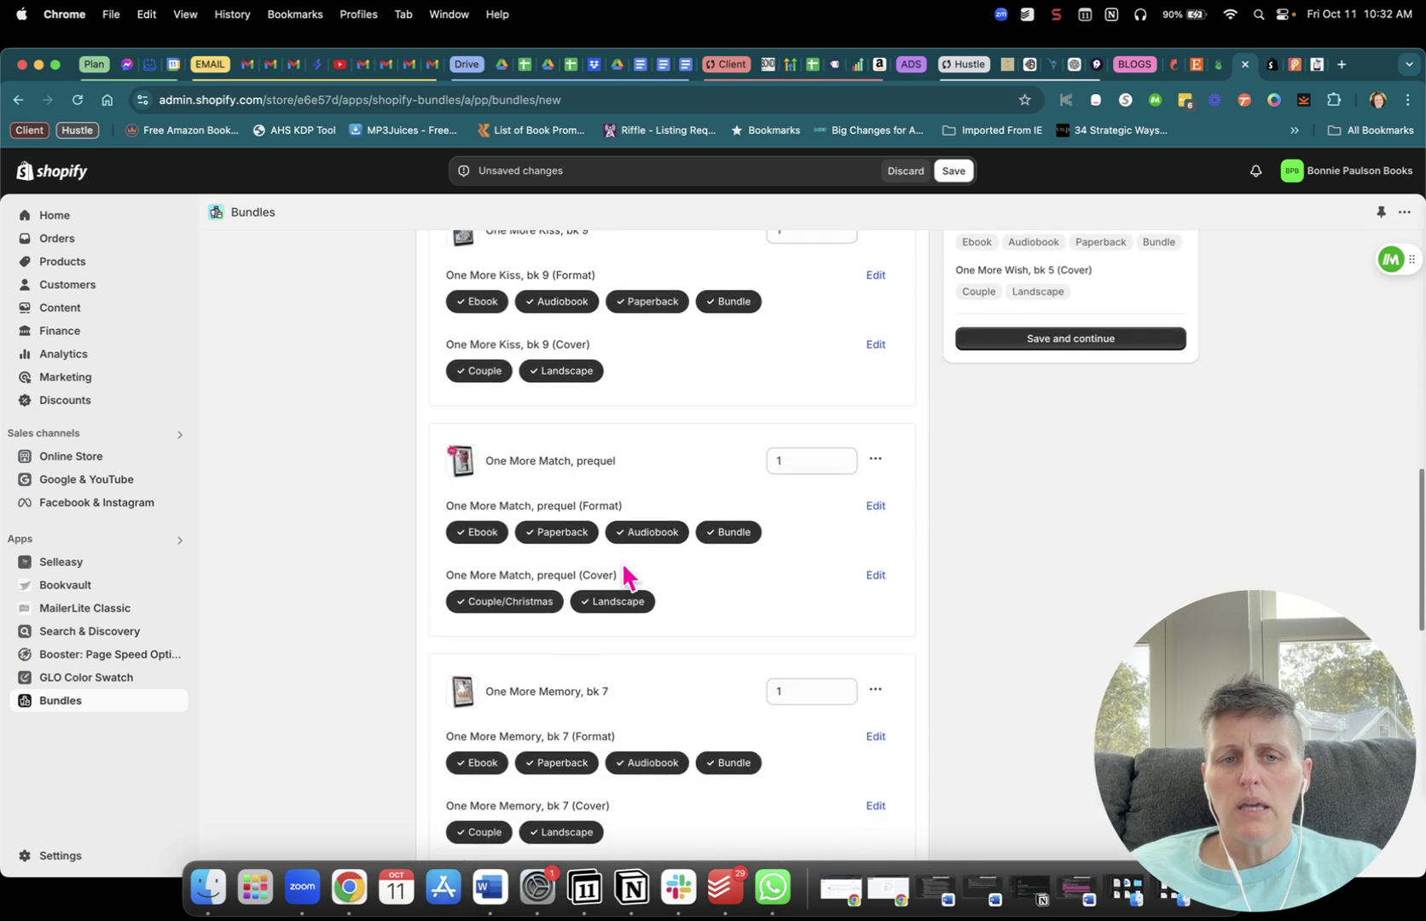
left_click(479, 302)
left_click(638, 302)
left_click(716, 308)
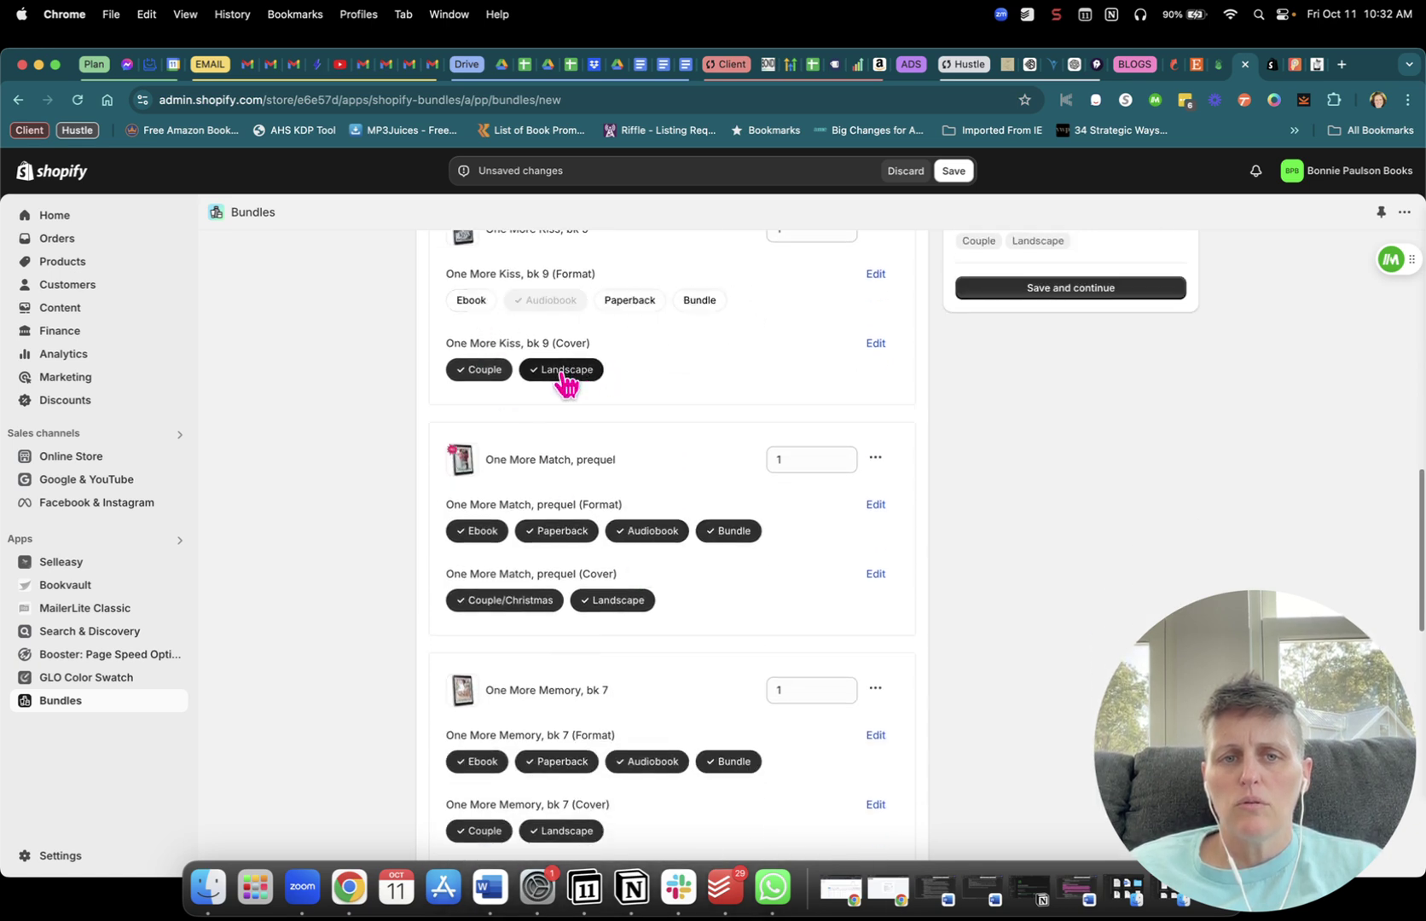
- Keep only the Couple/Christmas cover for One More Match, prequel, and only the Couple cover for One More Kiss, bk 9
left_click(488, 607)
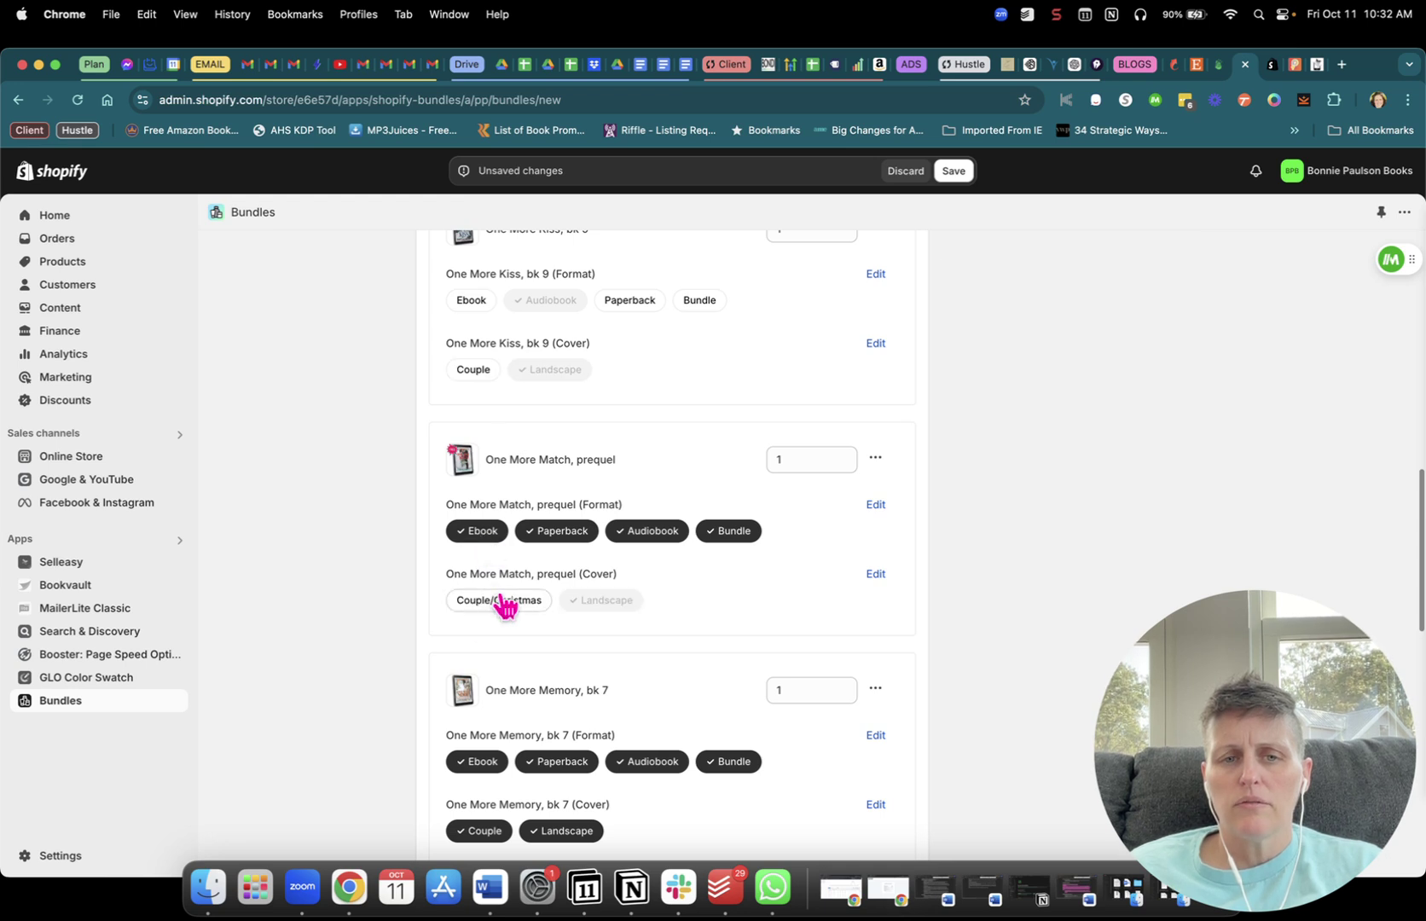
left_click(503, 602)
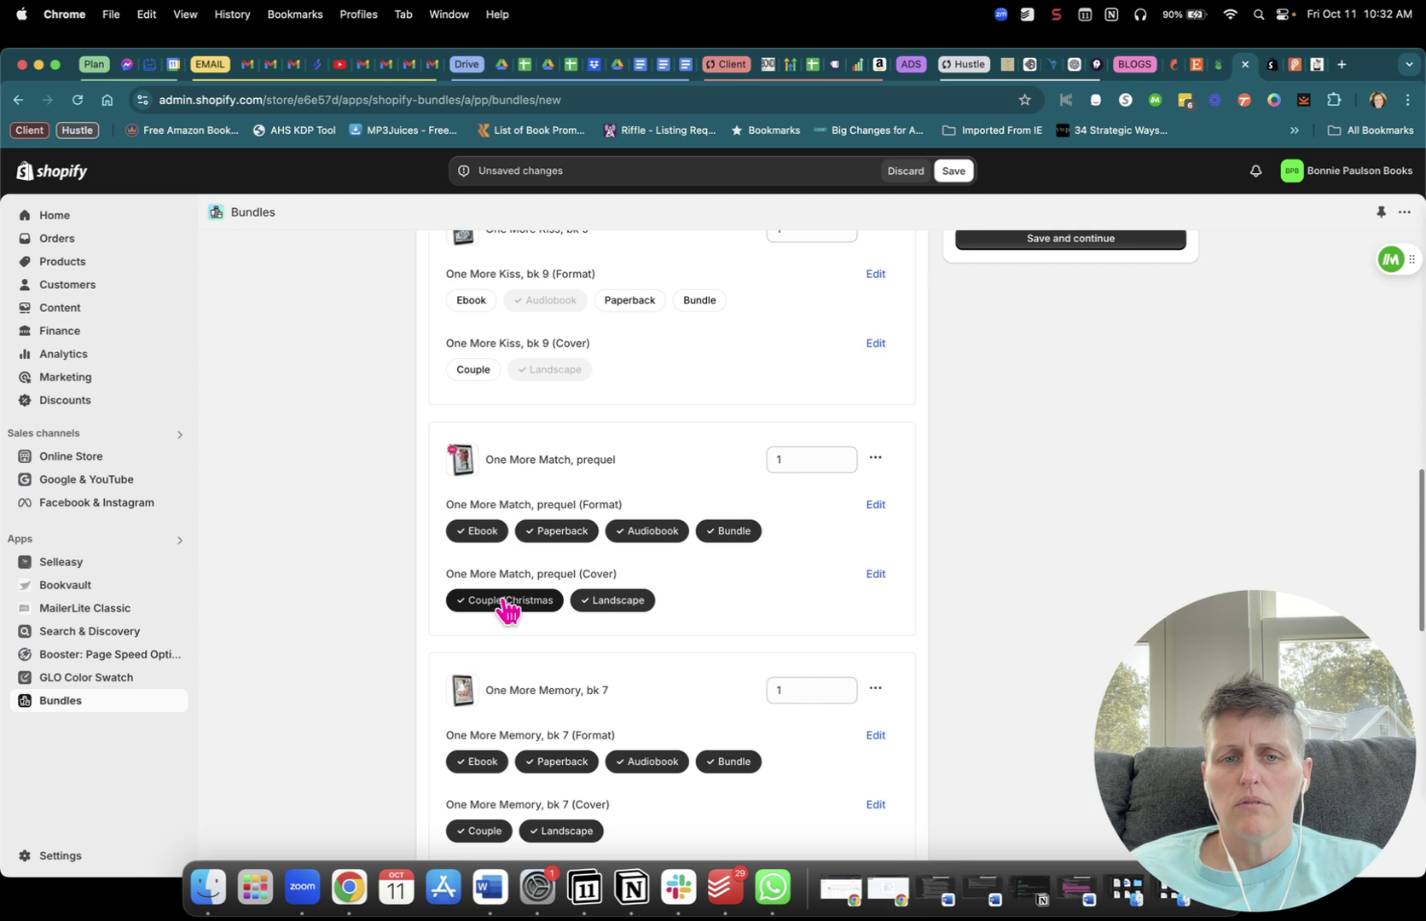
left_click(592, 606)
scroll(710, 487, "up", 4)
left_click(501, 633)
left_click(554, 621)
scroll(512, 580, "up", 2)
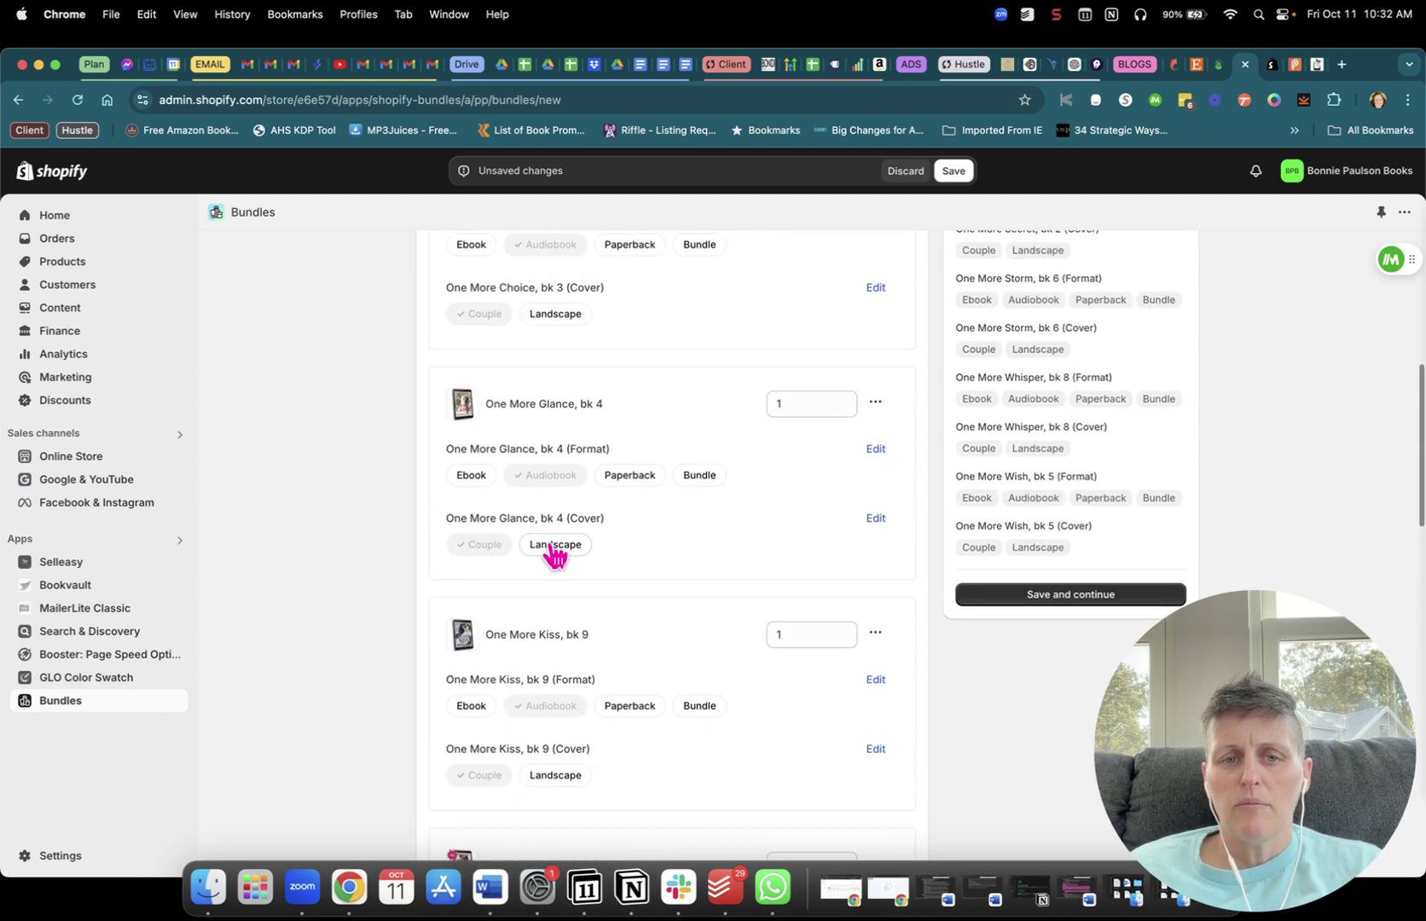
left_click(495, 546)
left_click(556, 546)
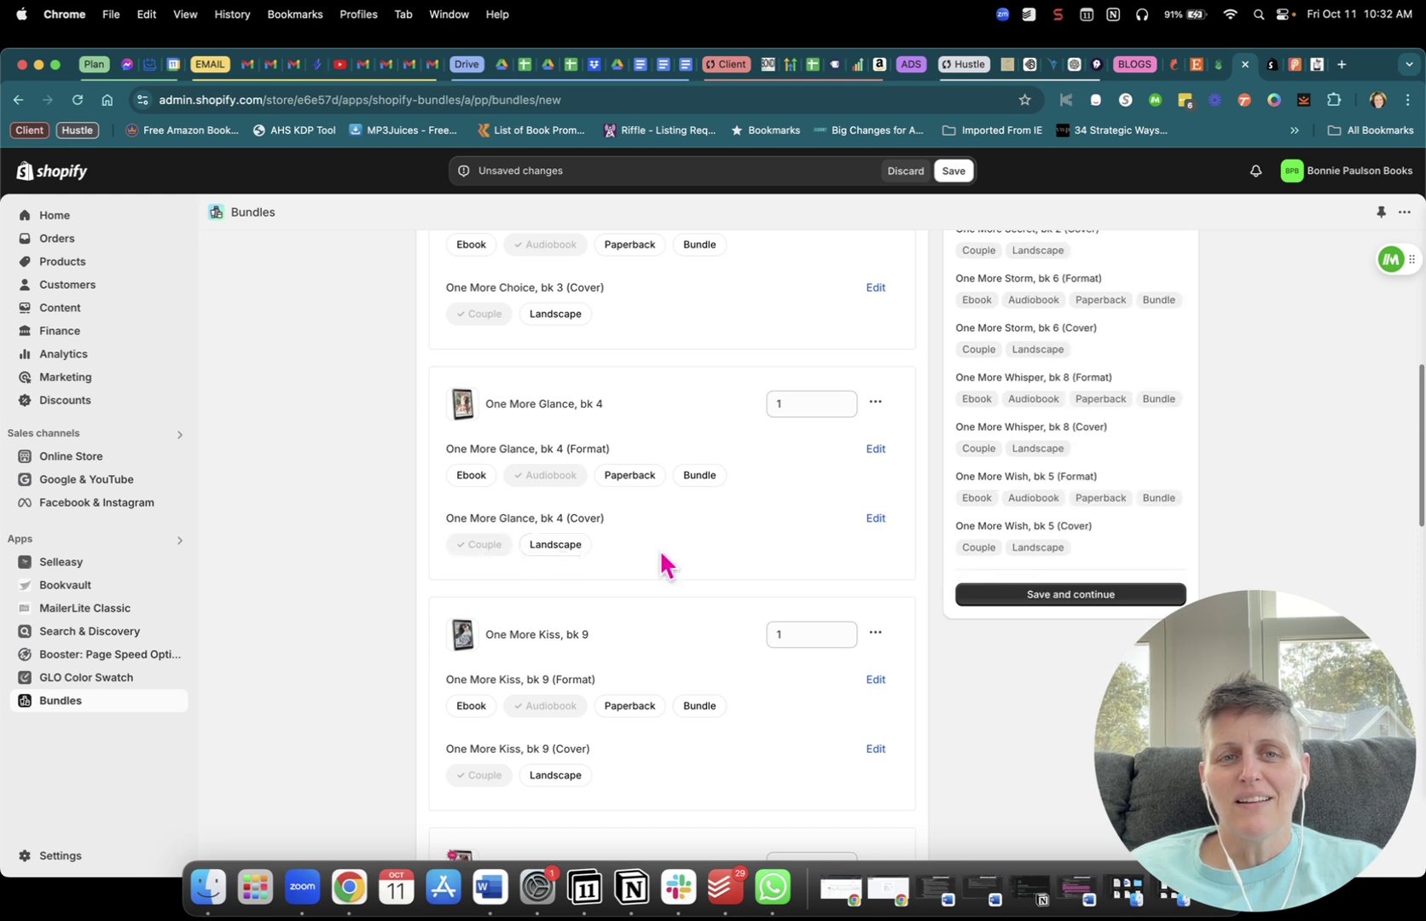
- Remove the Ebook, Paperback and Bundle formats from One More Match, prequel, keeping only Audiobook
scroll(658, 559, "up", 2)
scroll(661, 558, "down", 7)
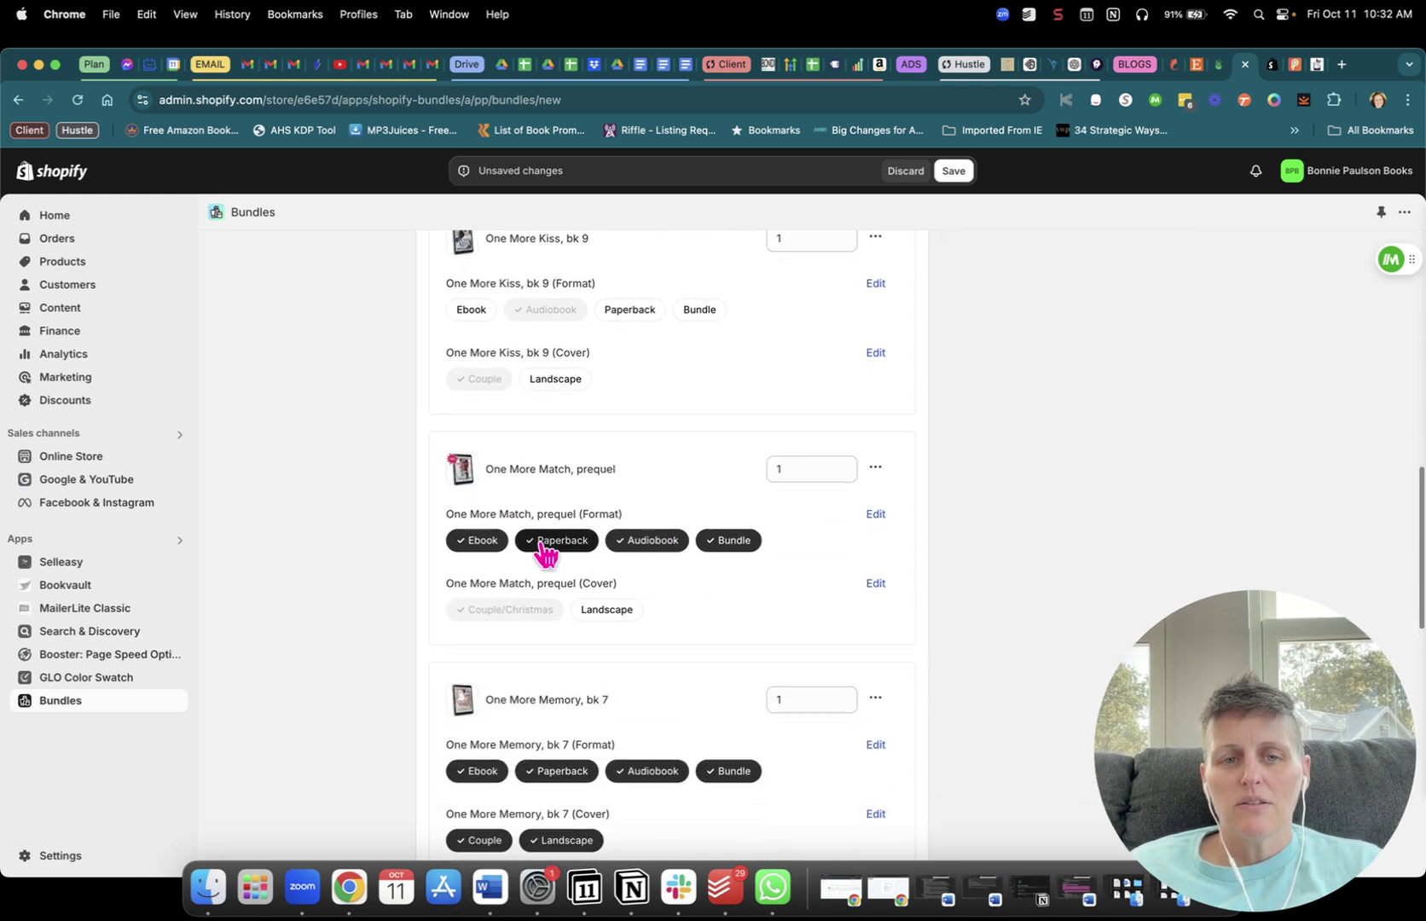
left_click(482, 545)
left_click(721, 544)
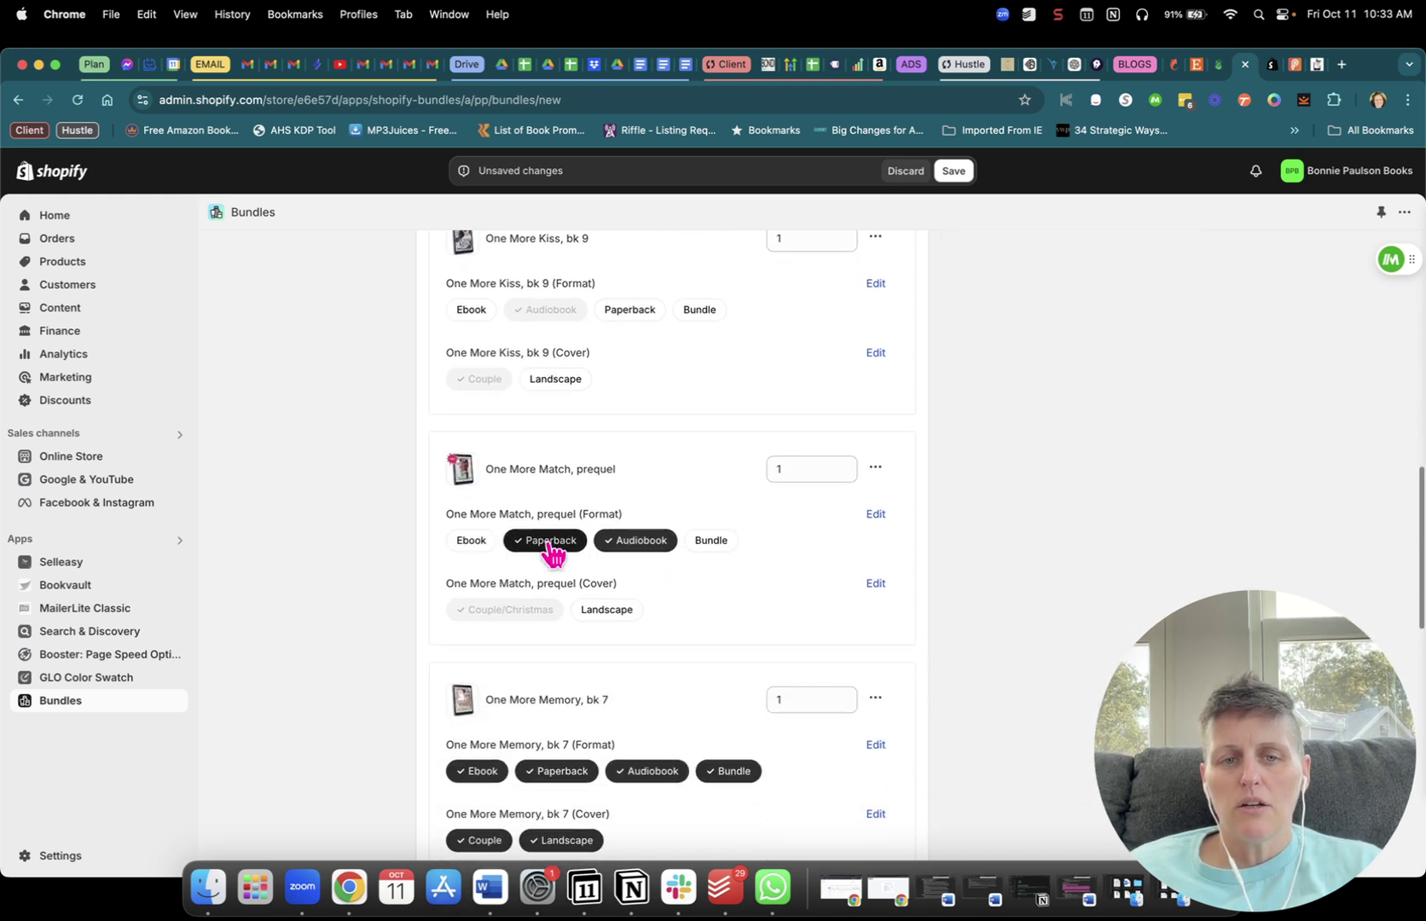
left_click(550, 544)
- Limit One More Memory, bk 7 to the Audiobook format and the Couple cover
scroll(589, 641, "down", 5)
left_click(468, 448)
left_click(539, 446)
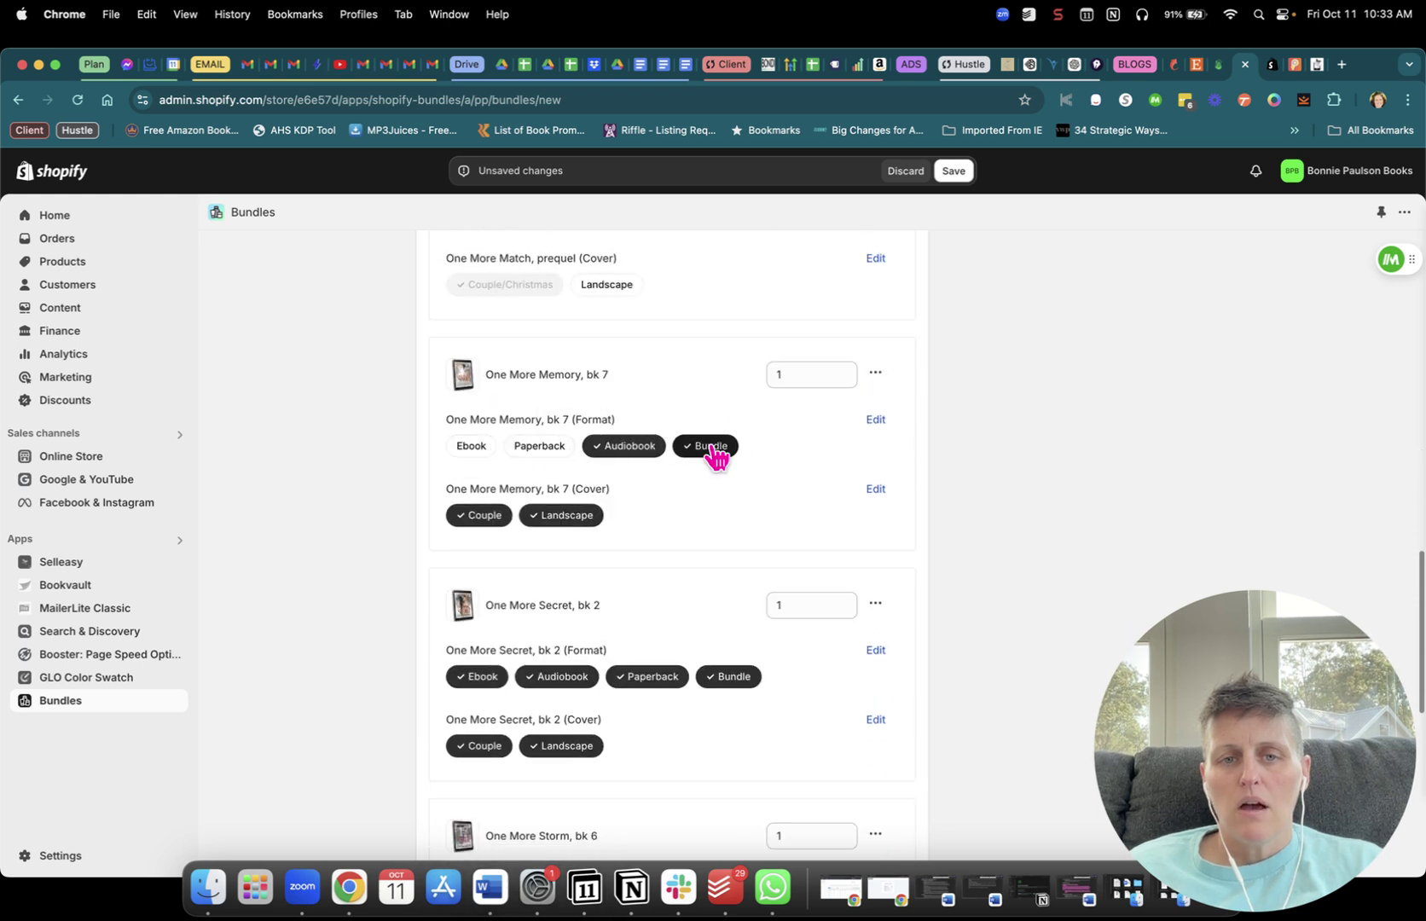
left_click(713, 449)
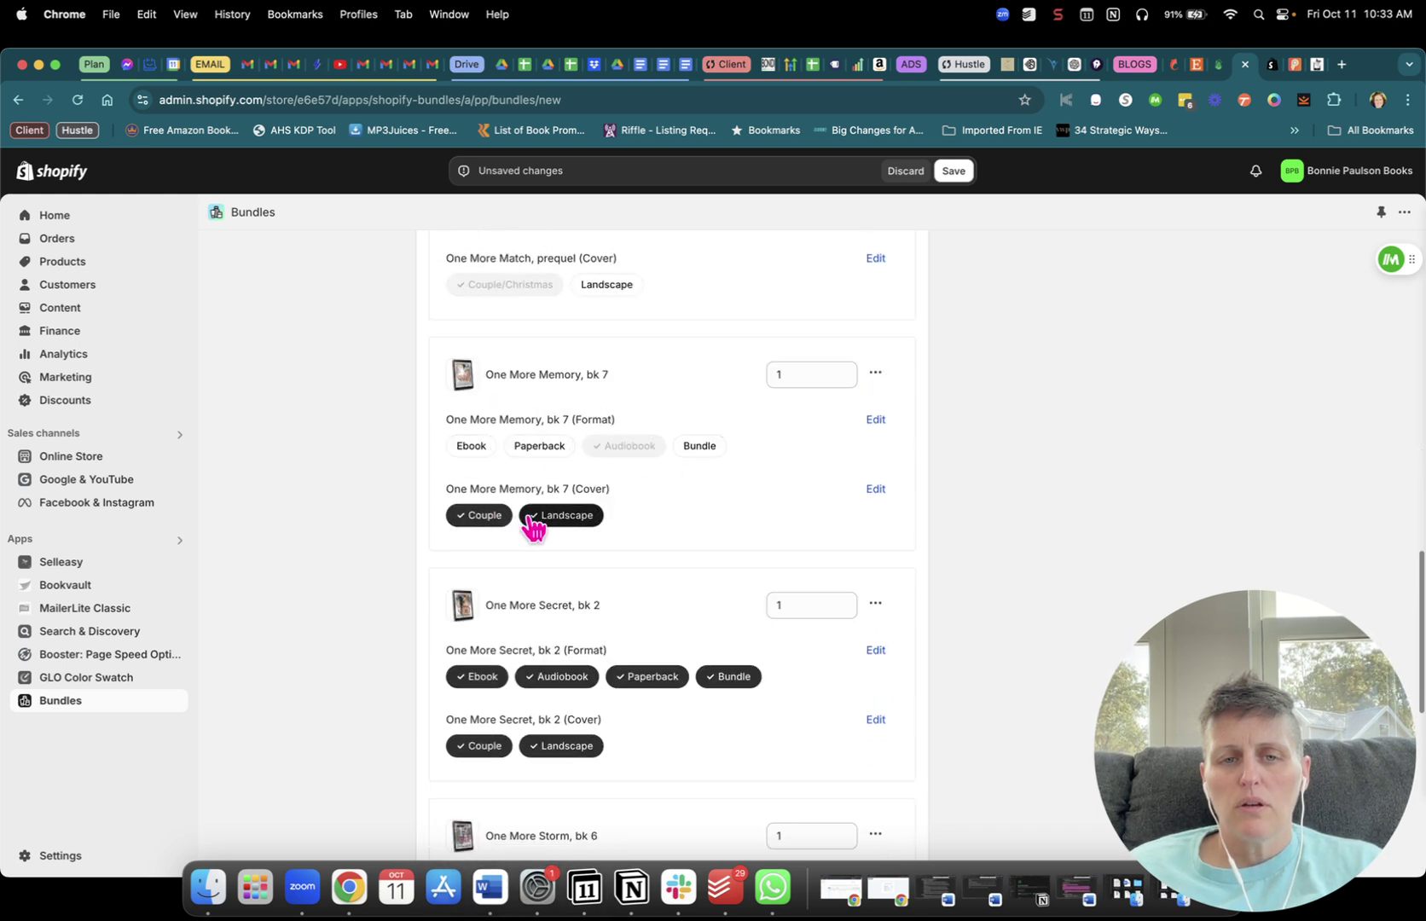
scroll(575, 563, "down", 2)
left_click(550, 495)
- Limit One More Secret, bk 2 to the Audiobook format and the Couple cover
scroll(584, 563, "down", 2)
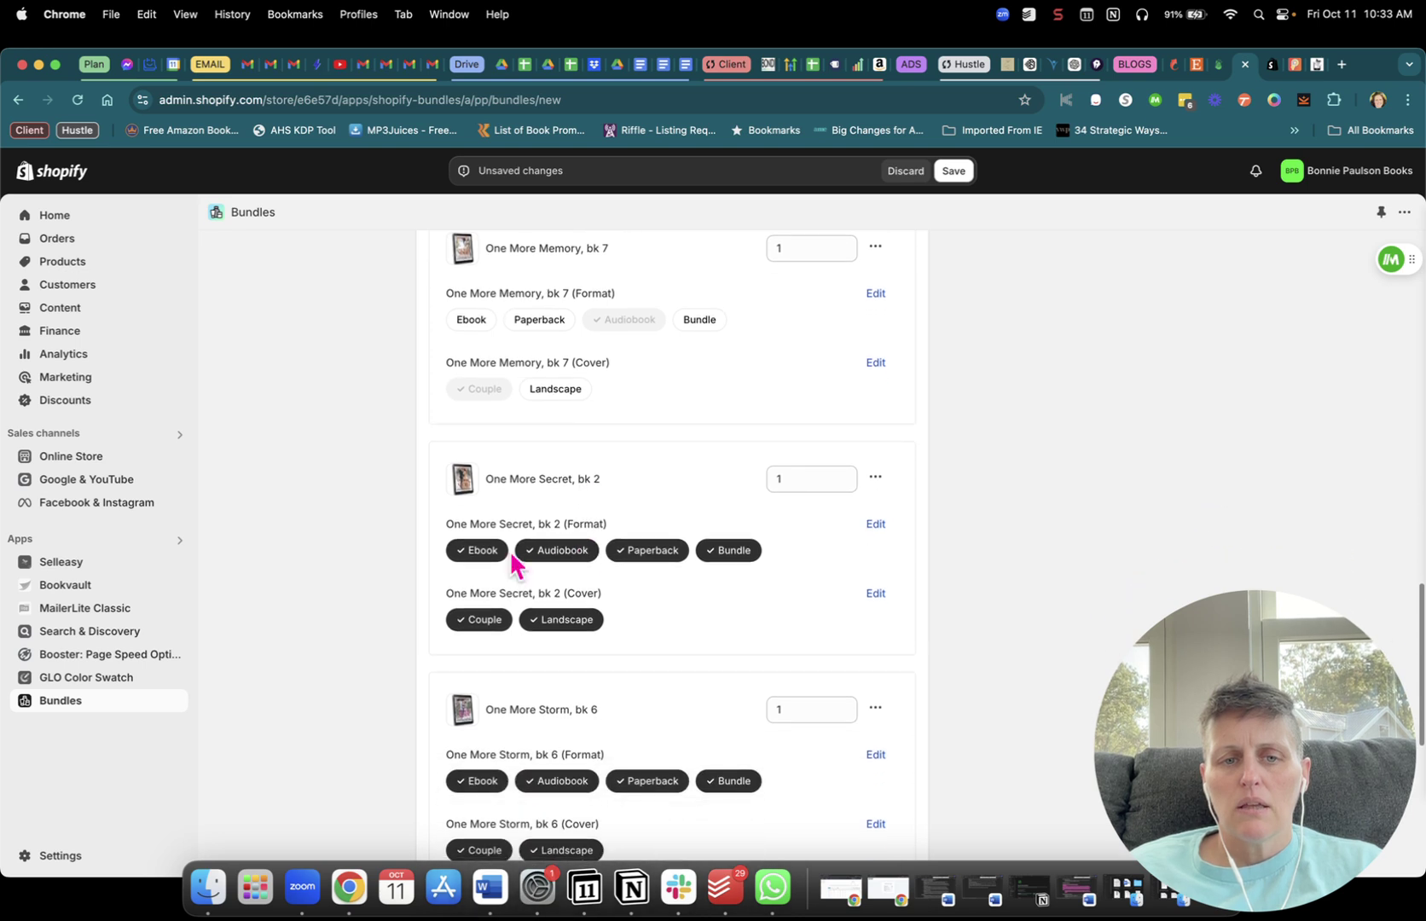
left_click(475, 552)
left_click(636, 550)
left_click(713, 551)
scroll(648, 560, "down", 5)
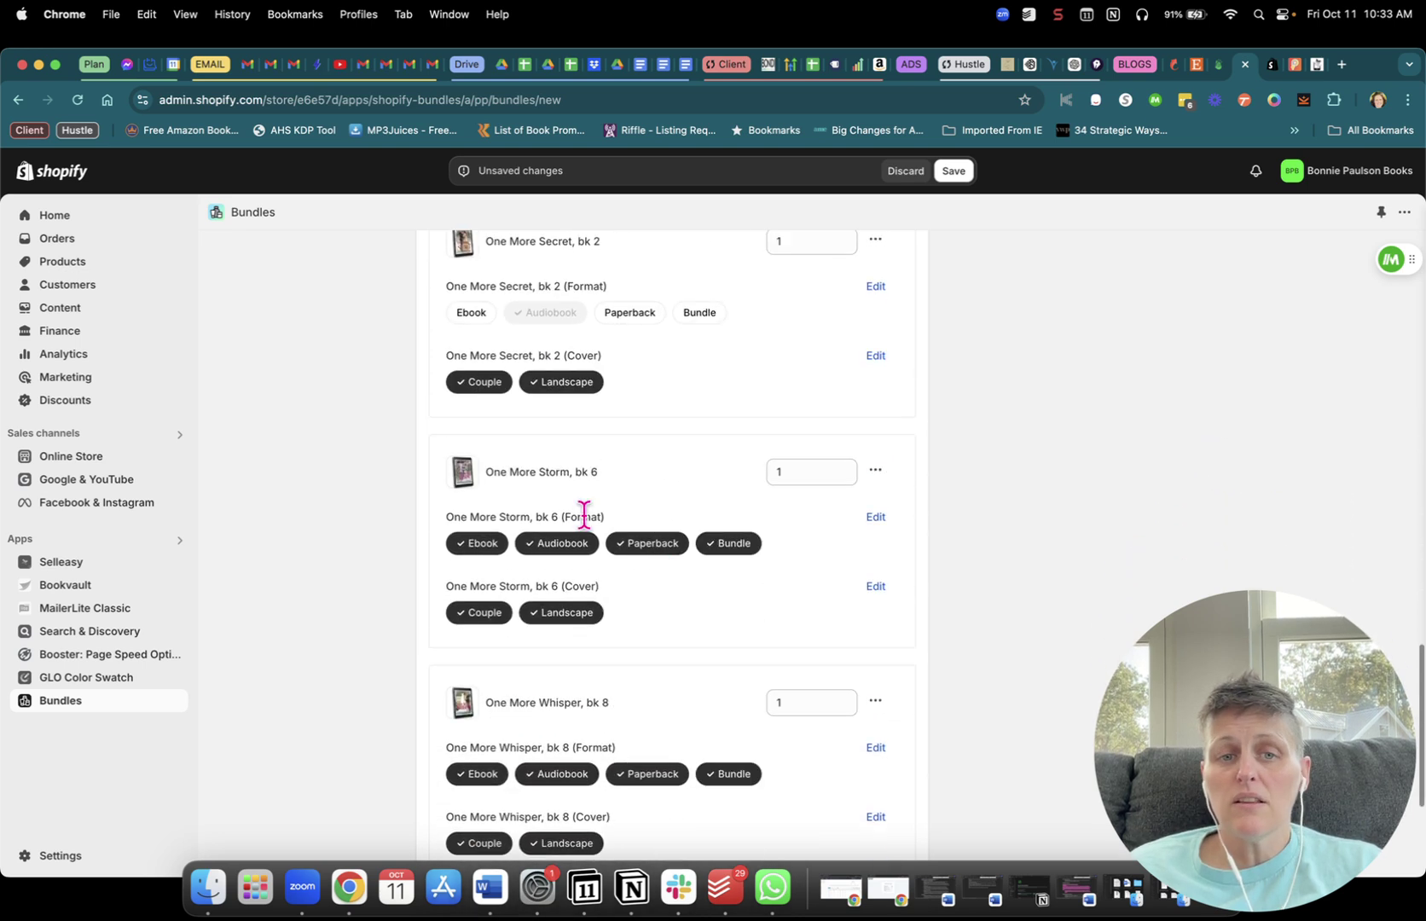
left_click(559, 382)
- Limit One More Storm, bk 6 to the Audiobook format and the Couple cover
left_click(493, 550)
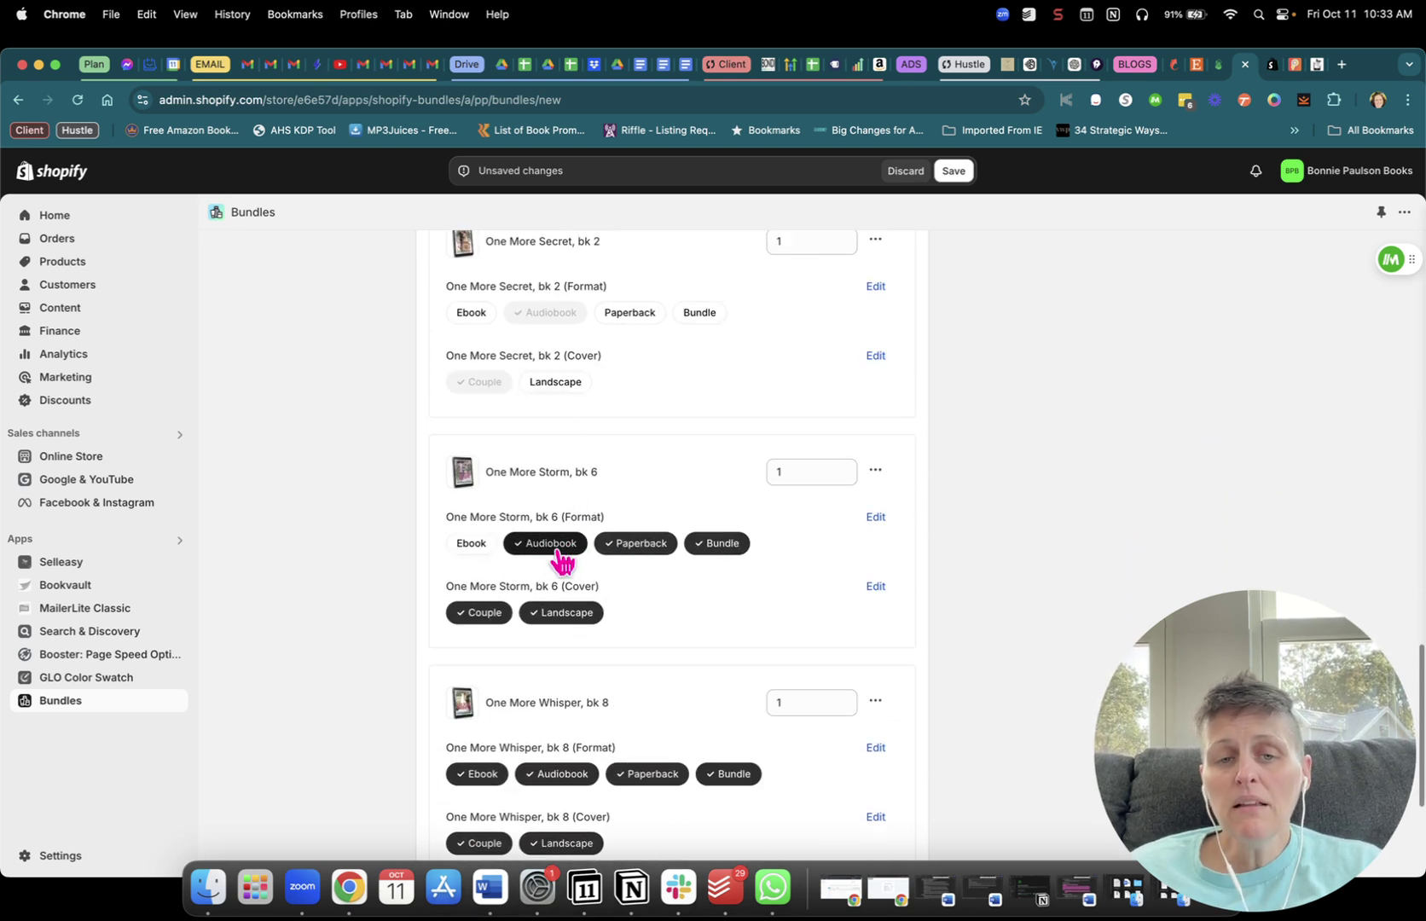
left_click(636, 547)
left_click(708, 547)
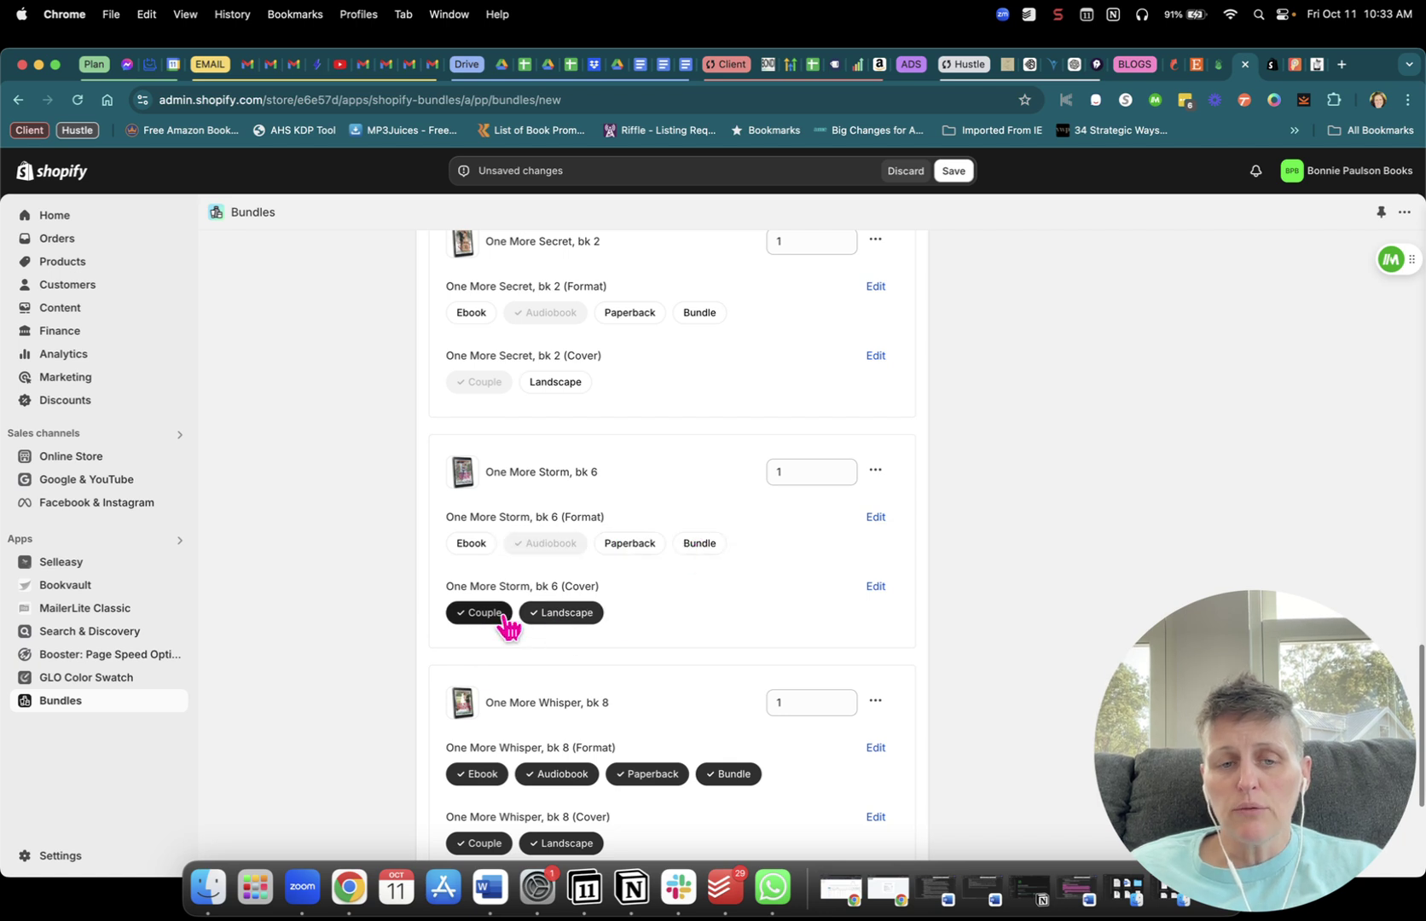
left_click(547, 616)
- Limit One More Whisper, bk 8 to the Audiobook format and the Couple cover
scroll(751, 623, "down", 5)
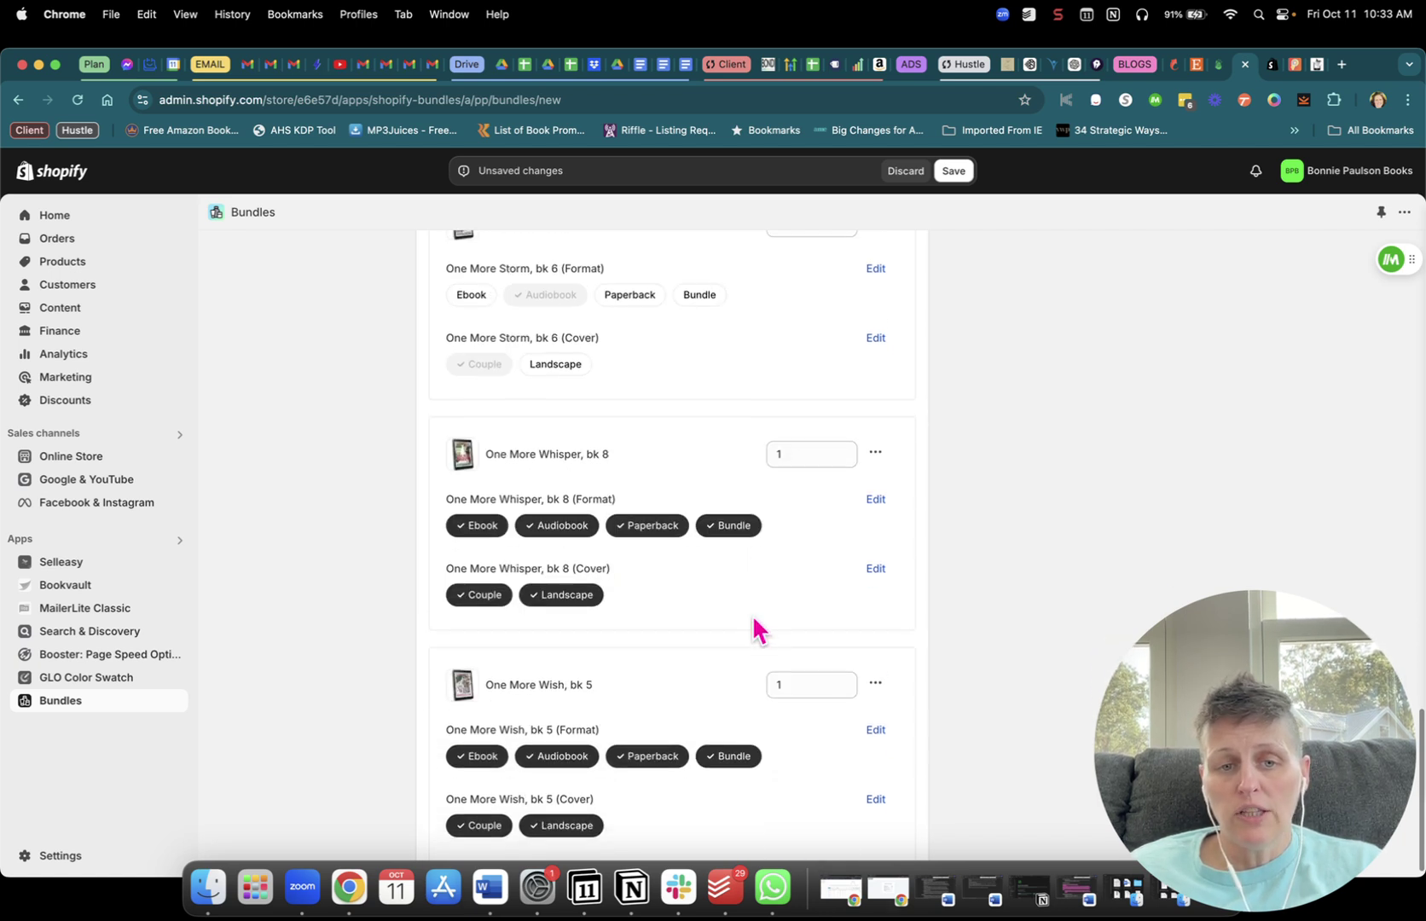
left_click(495, 533)
left_click(629, 538)
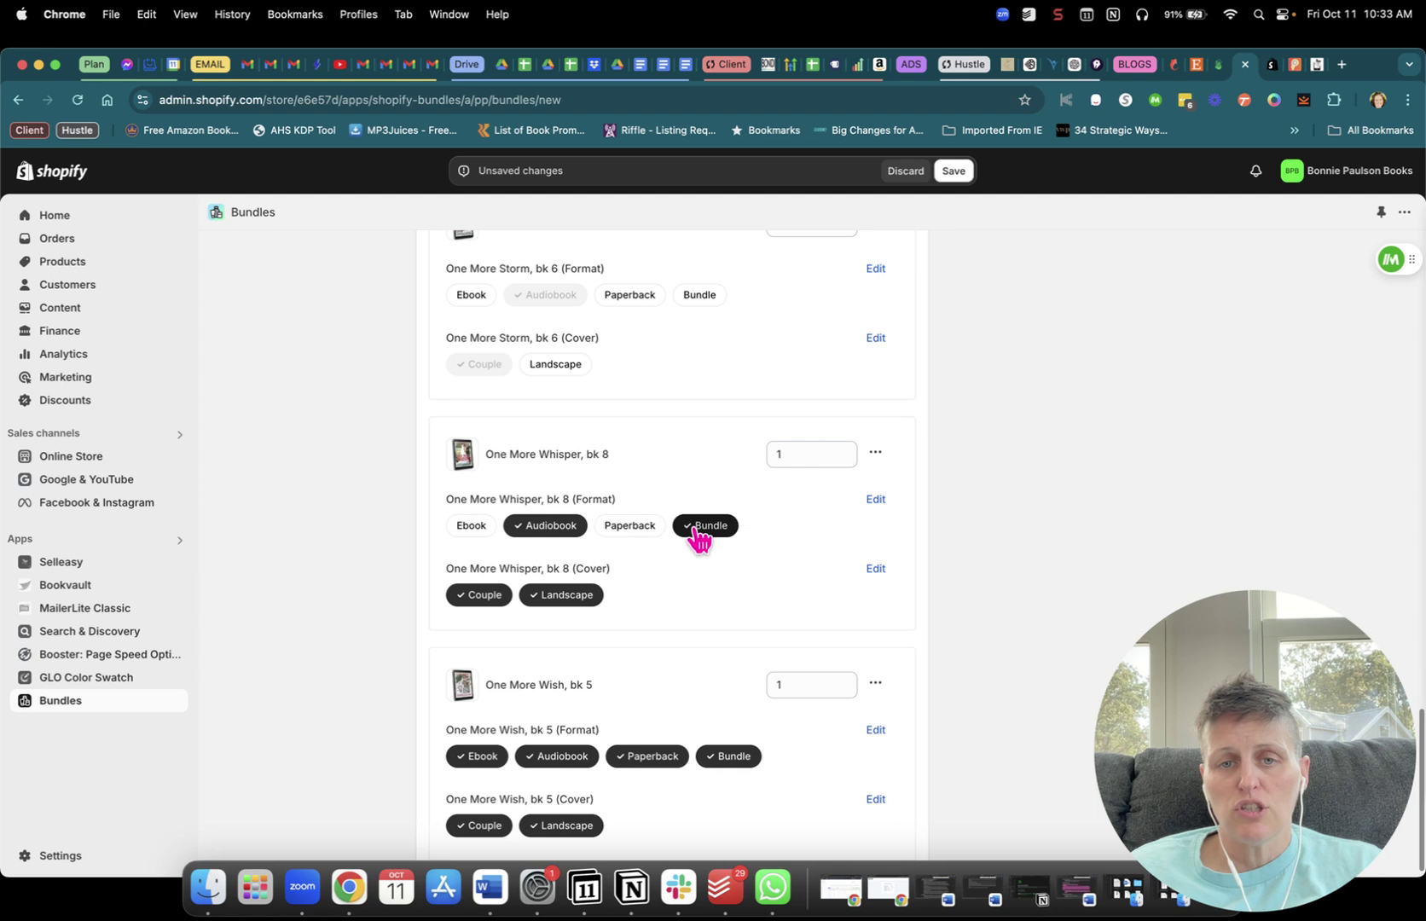
left_click(702, 537)
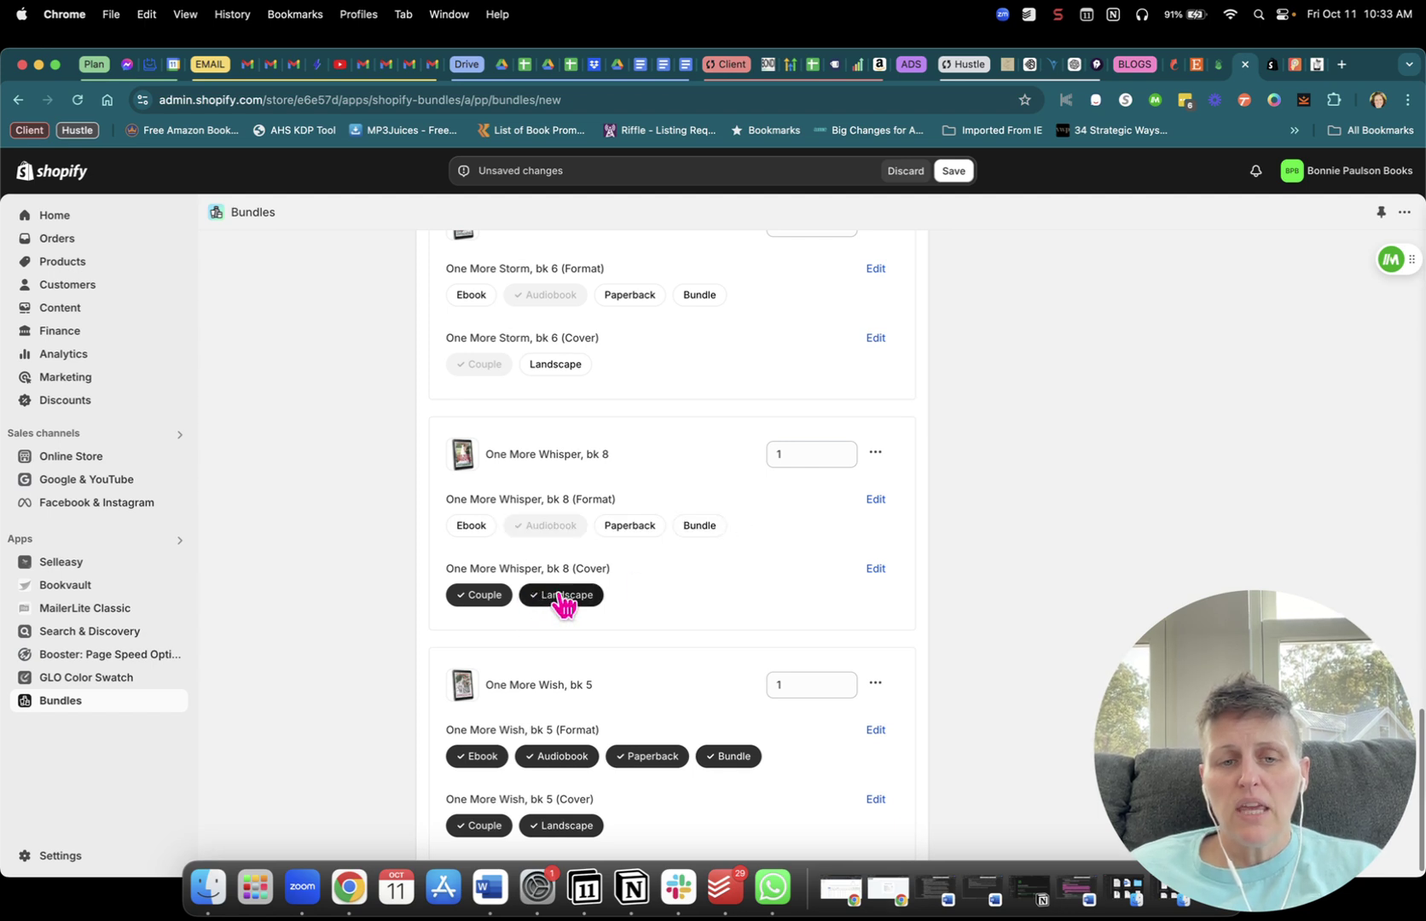
left_click(563, 603)
- Limit One More Wish, bk 5 to the Audiobook format and the Couple cover
scroll(706, 612, "down", 1)
left_click(474, 744)
left_click(639, 744)
left_click(721, 744)
left_click(582, 813)
scroll(1016, 546, "up", 10)
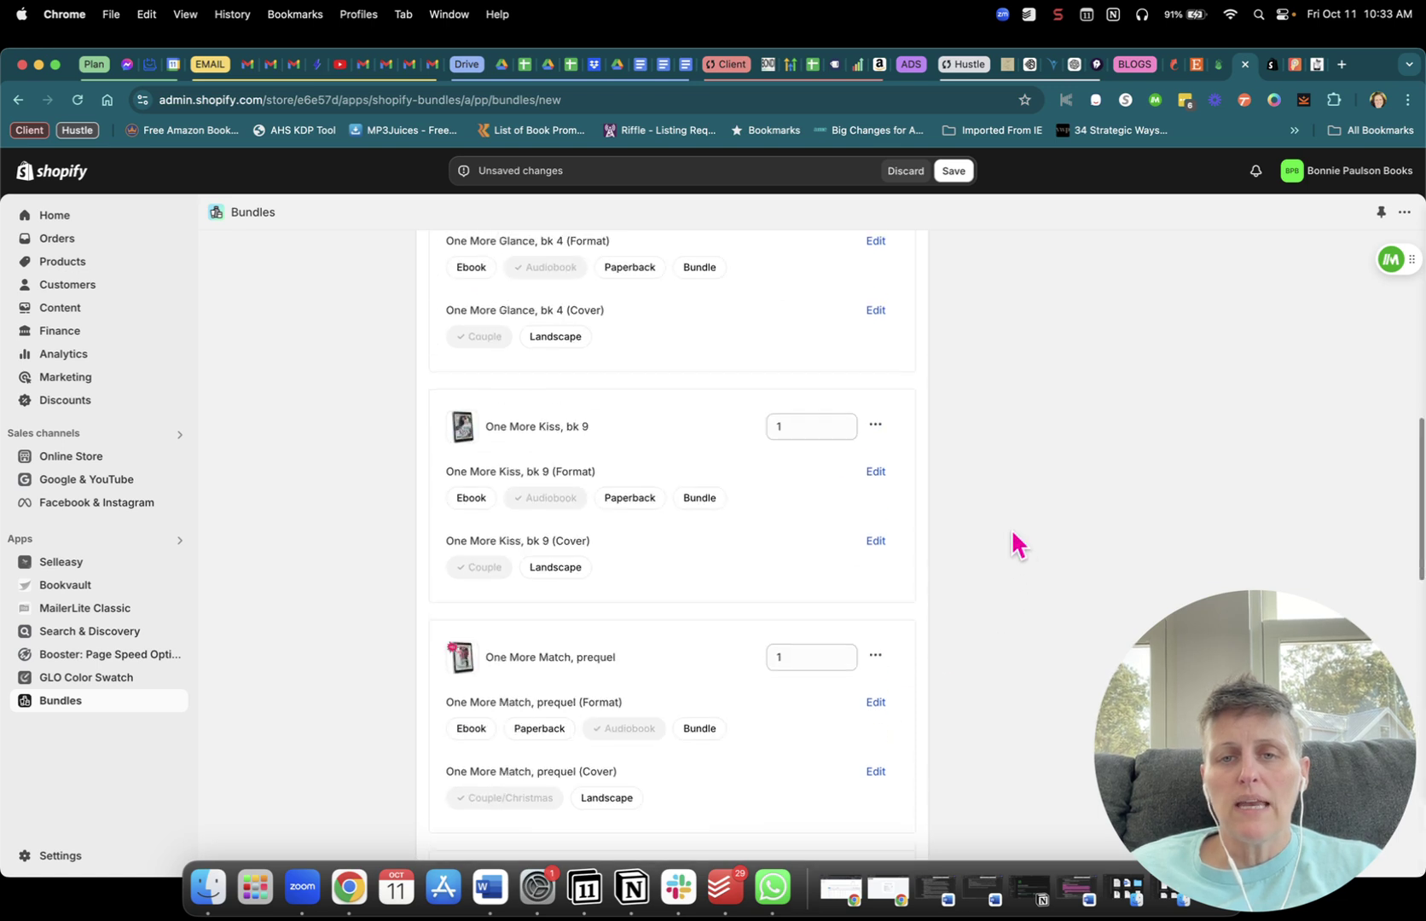
- Save the audiobook bundle and open its Mistletoe Matchmaker Audiobooks product page
scroll(1016, 544, "up", 10)
left_click(1007, 487)
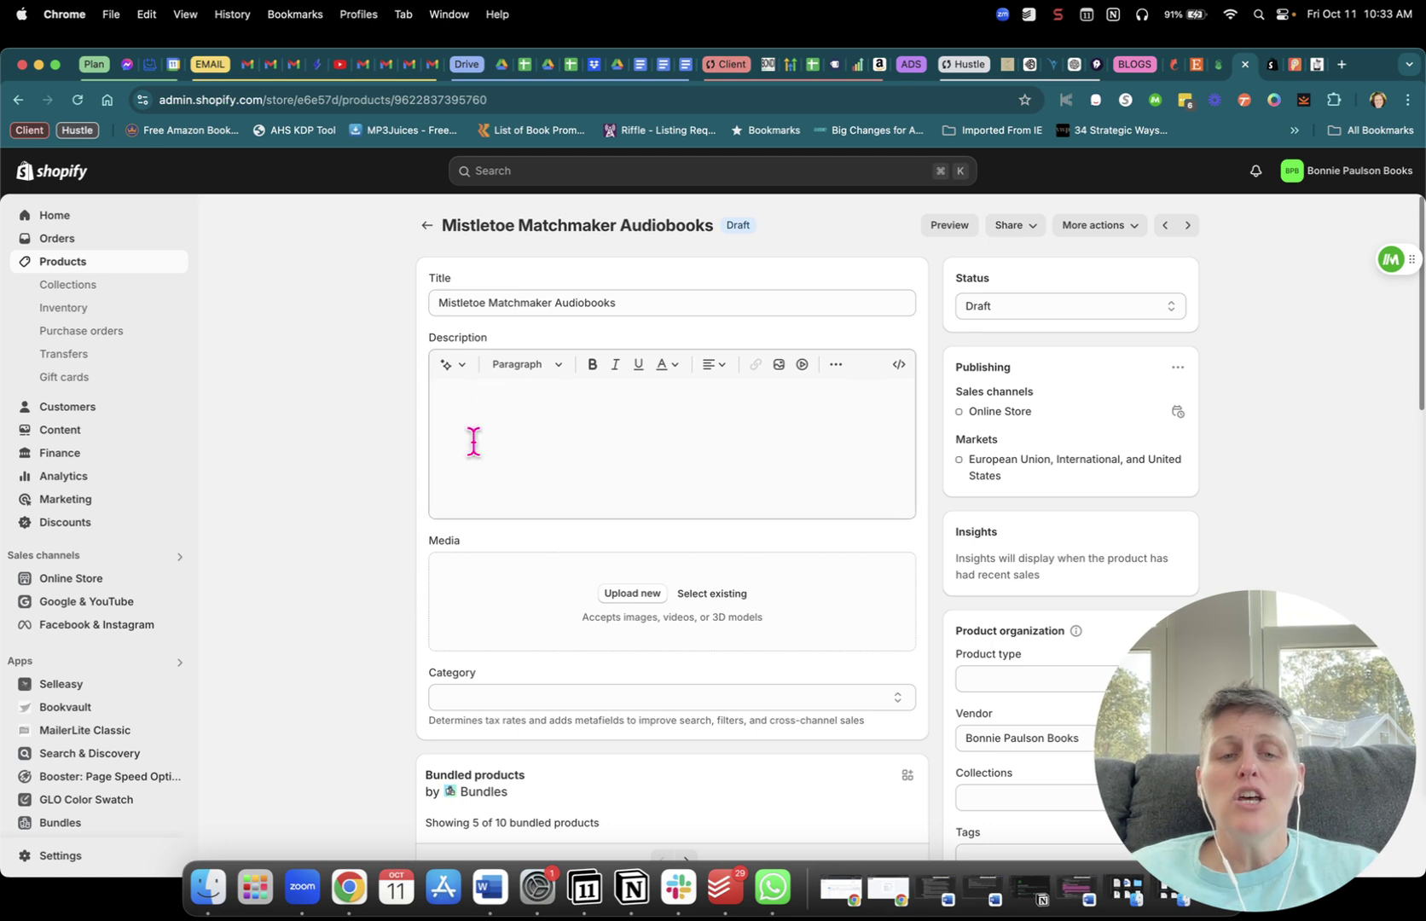
- Review the bundle's product page, checking both pages of bundled products plus the pricing, inventory, shipping, media and product organization details
scroll(516, 434, "down", 10)
scroll(554, 341, "up", 1)
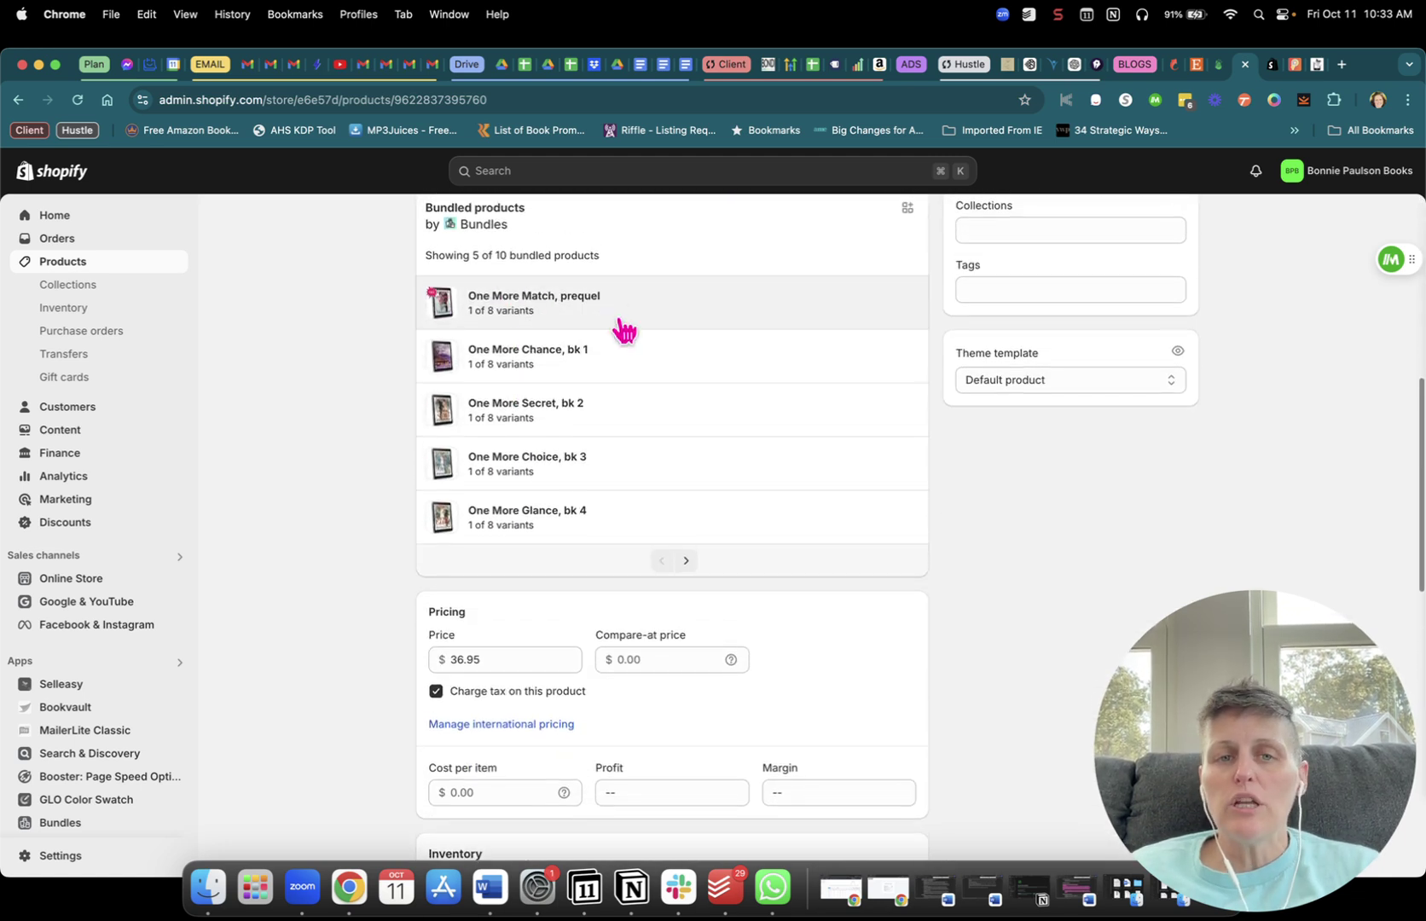
left_click(686, 561)
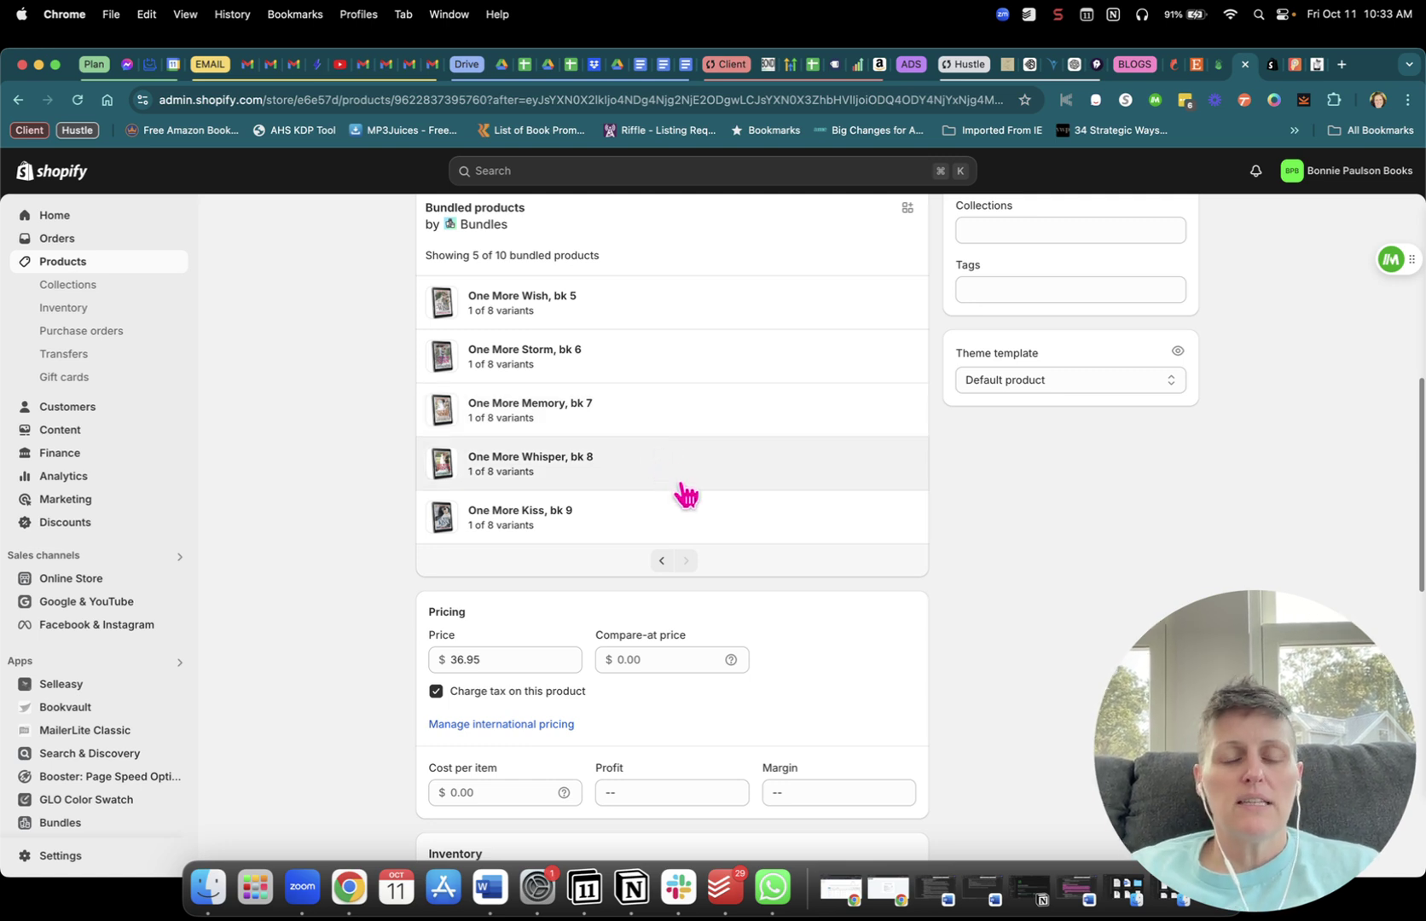
scroll(717, 598, "down", 3)
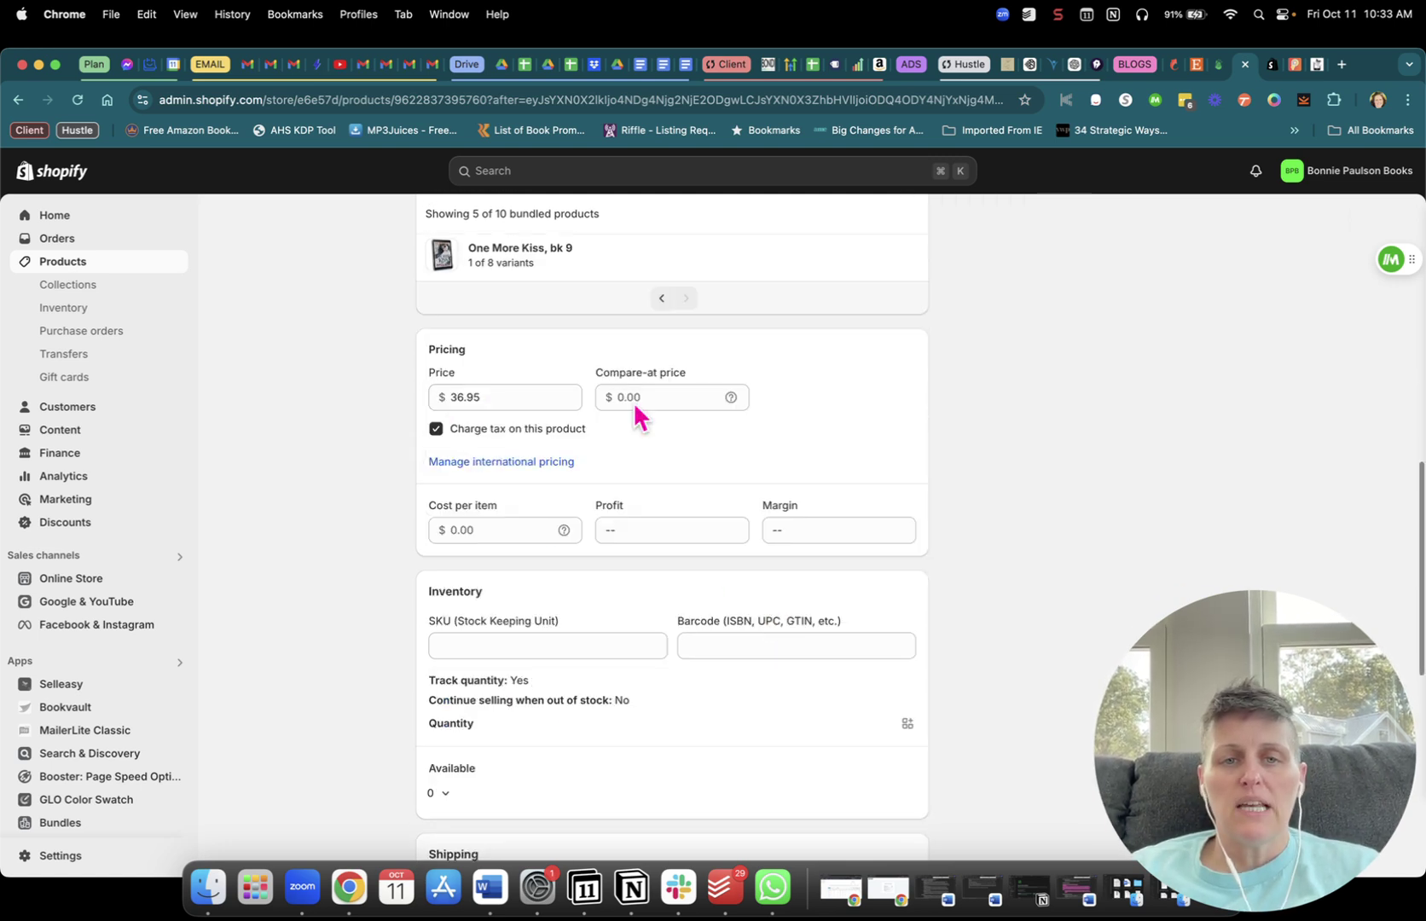
scroll(788, 619, "down", 5)
scroll(1003, 627, "down", 3)
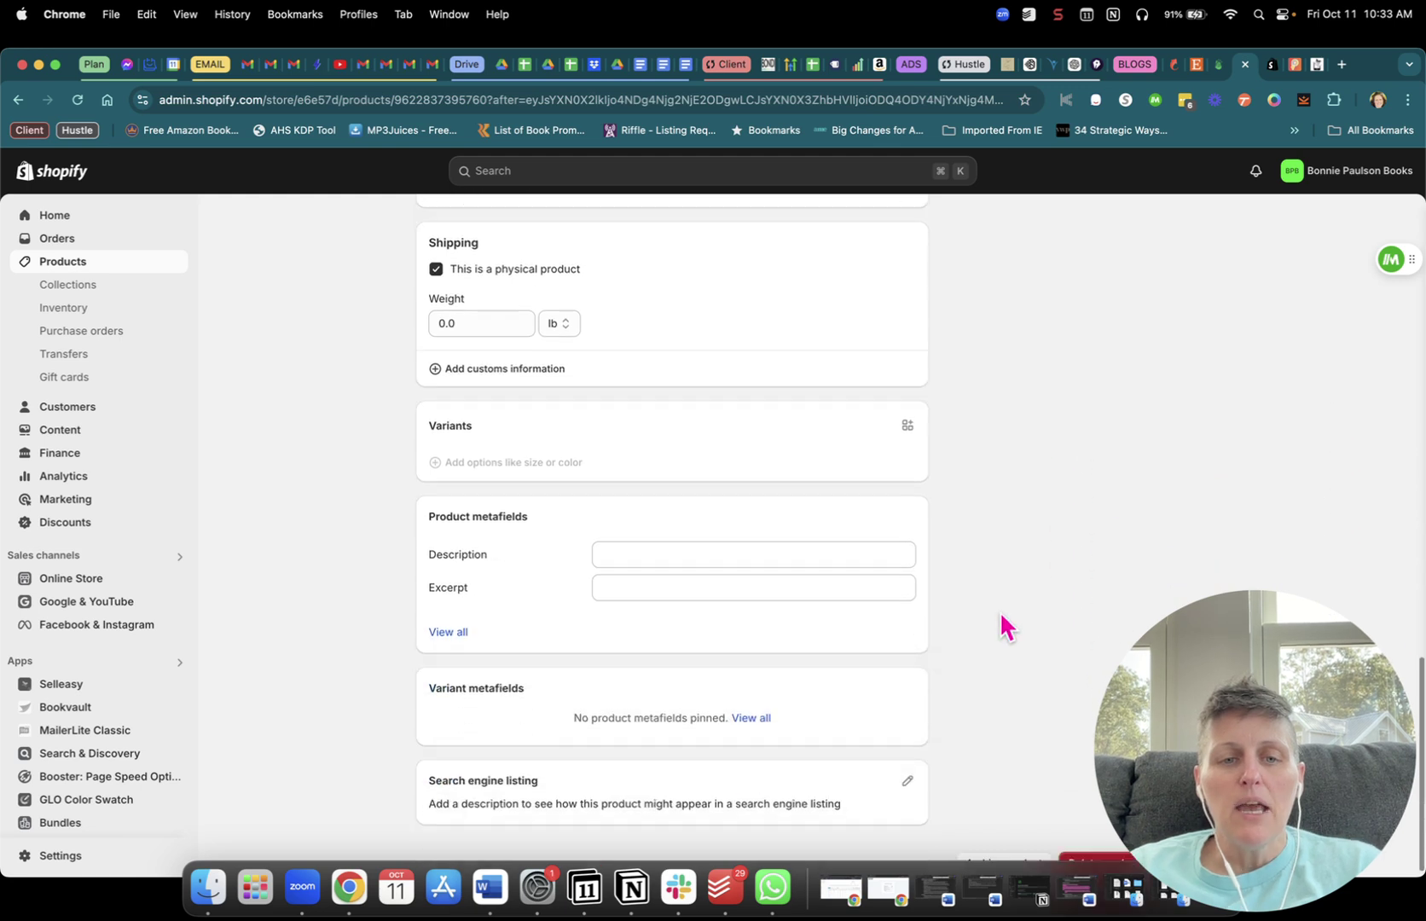
scroll(819, 572, "up", 15)
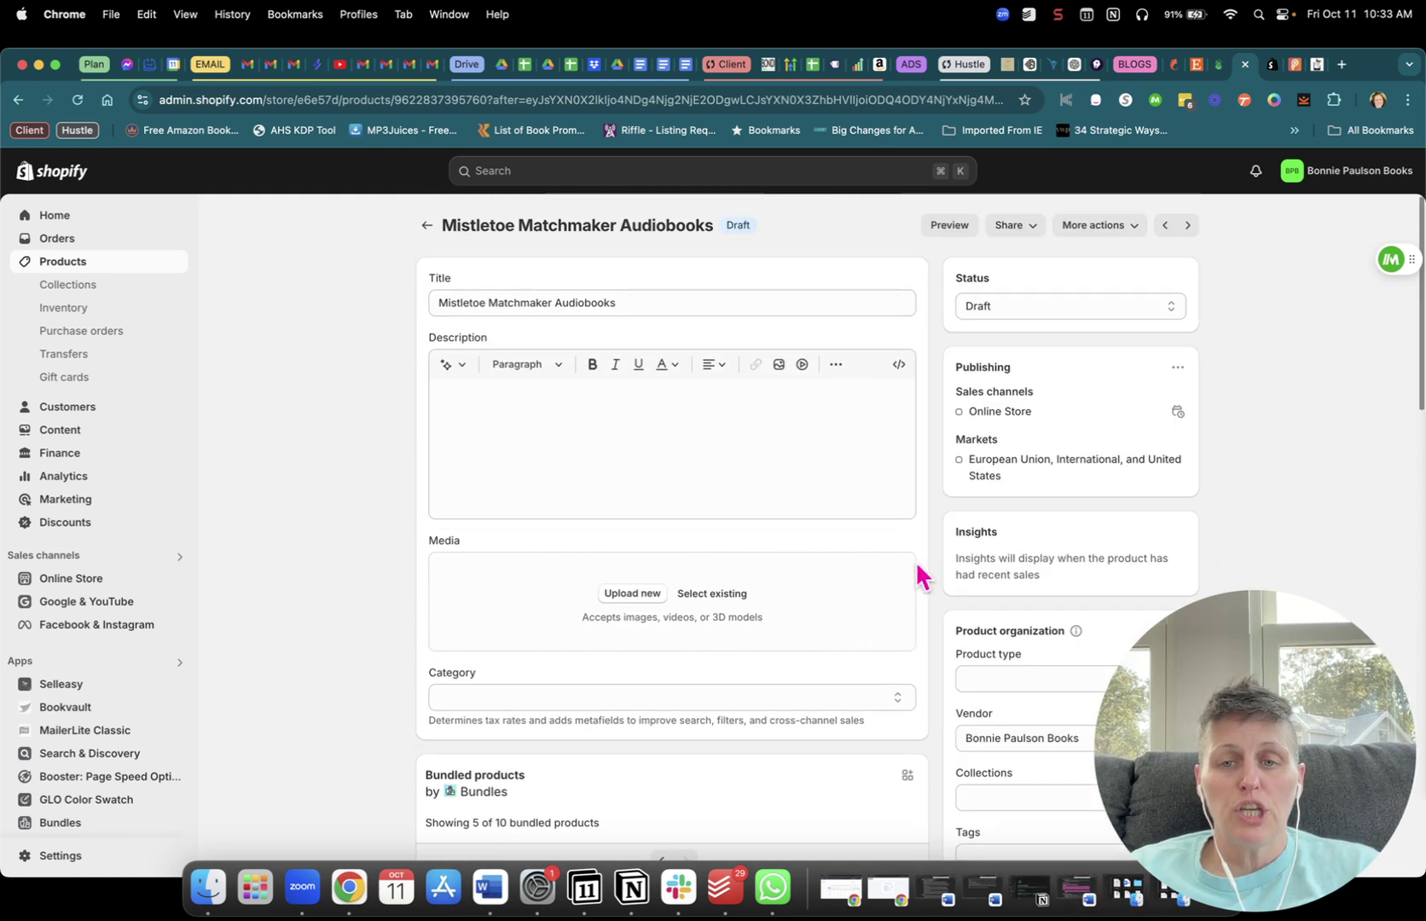
scroll(922, 563, "down", 3)
scroll(950, 555, "down", 1)
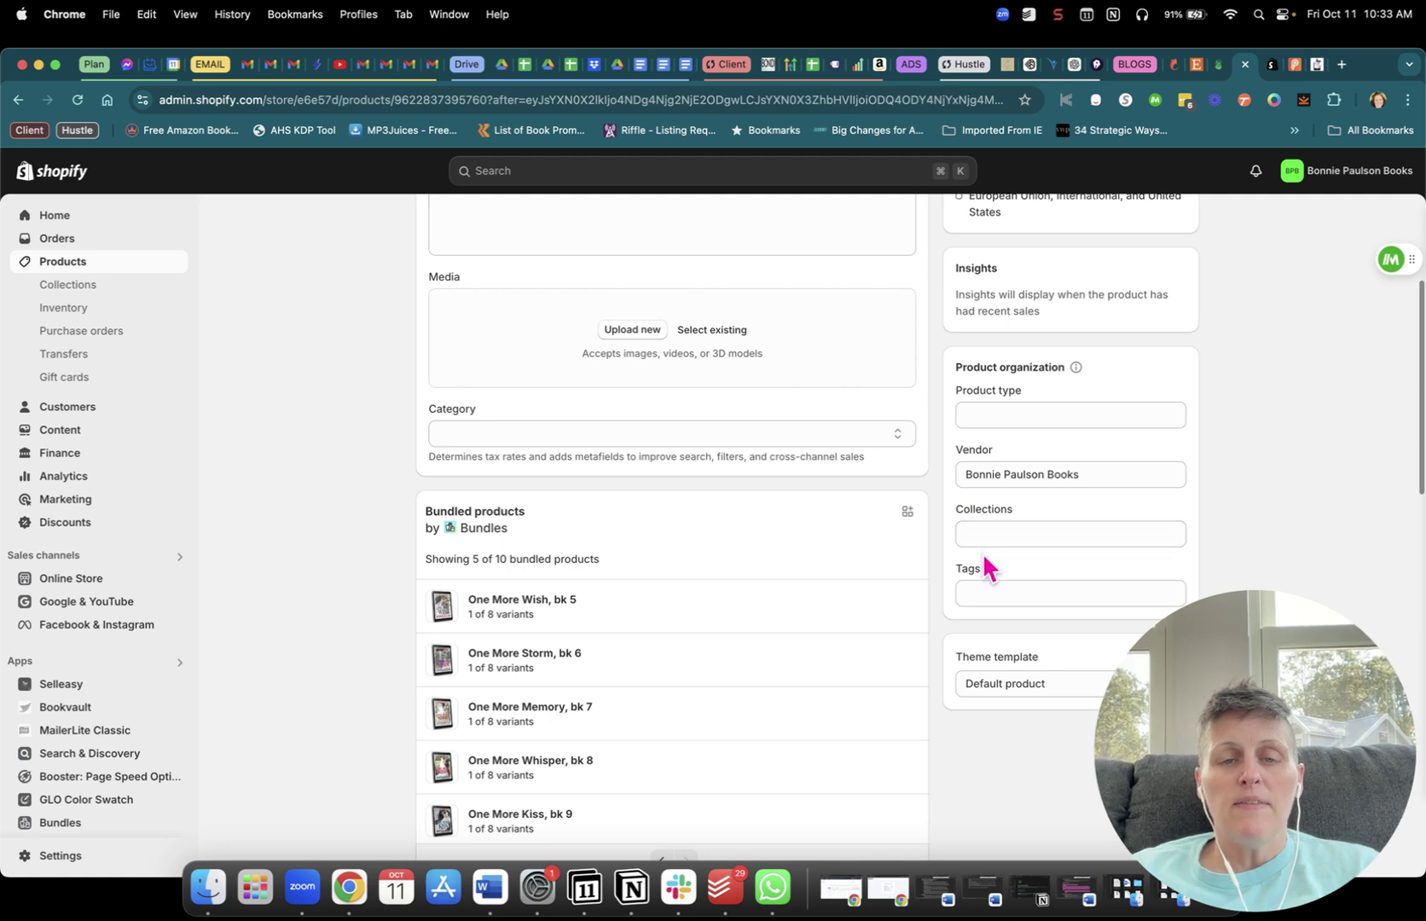
scroll(930, 510, "up", 5)
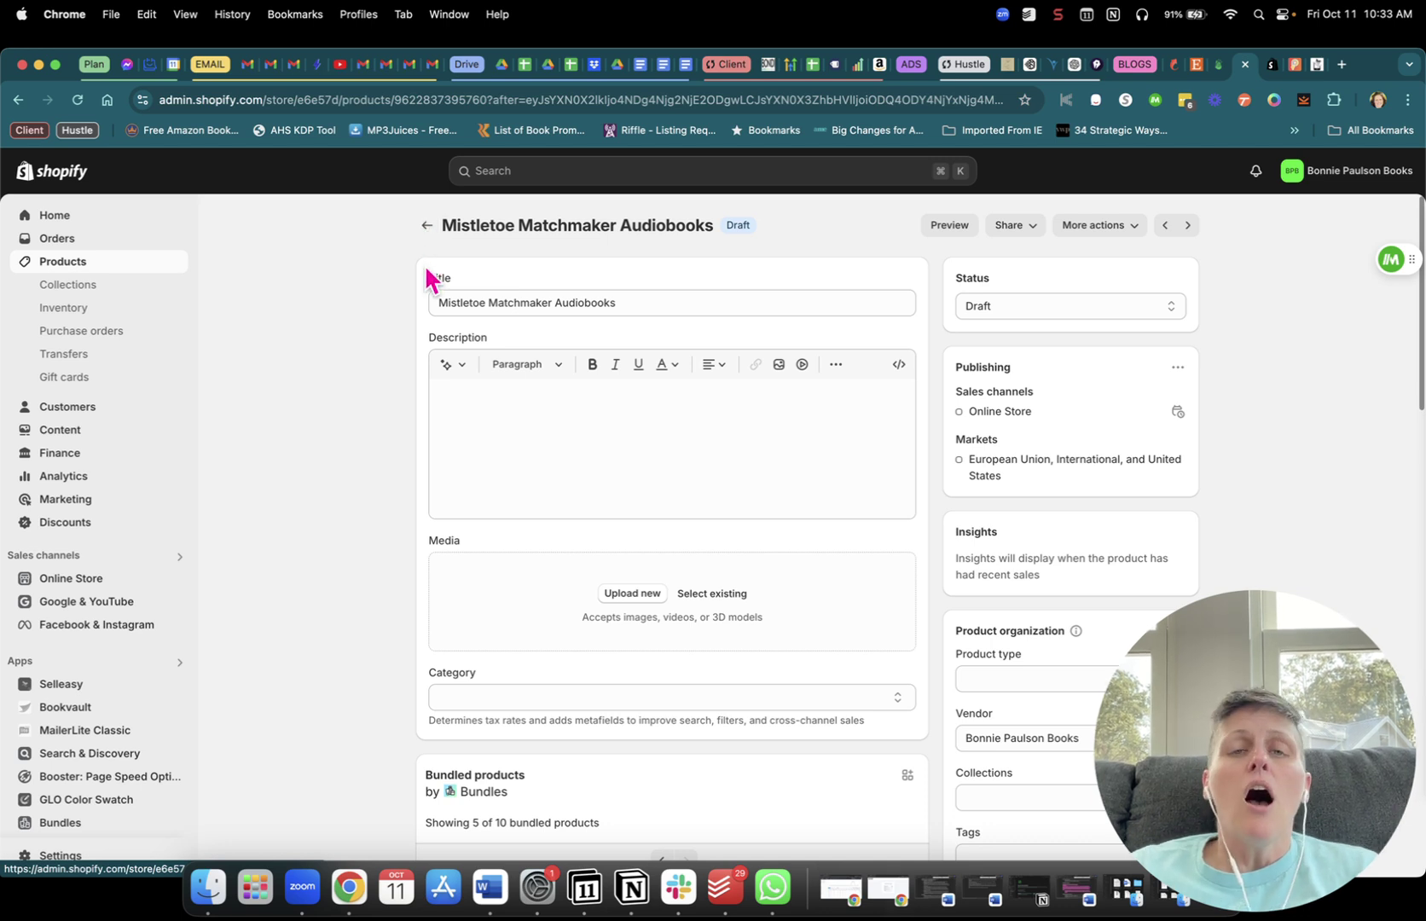
left_click(434, 298)
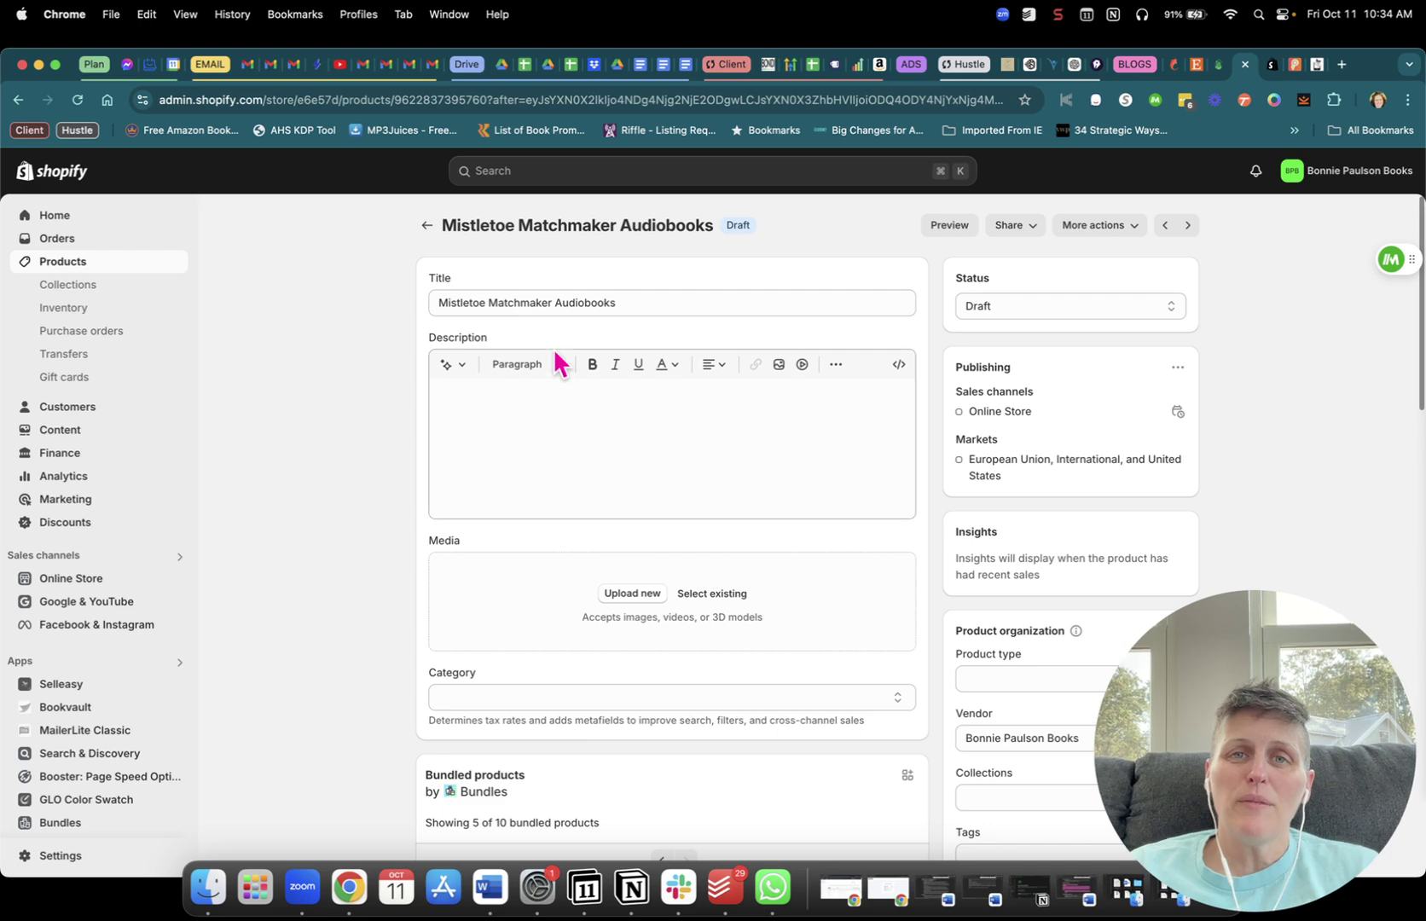
left_click(1058, 14)
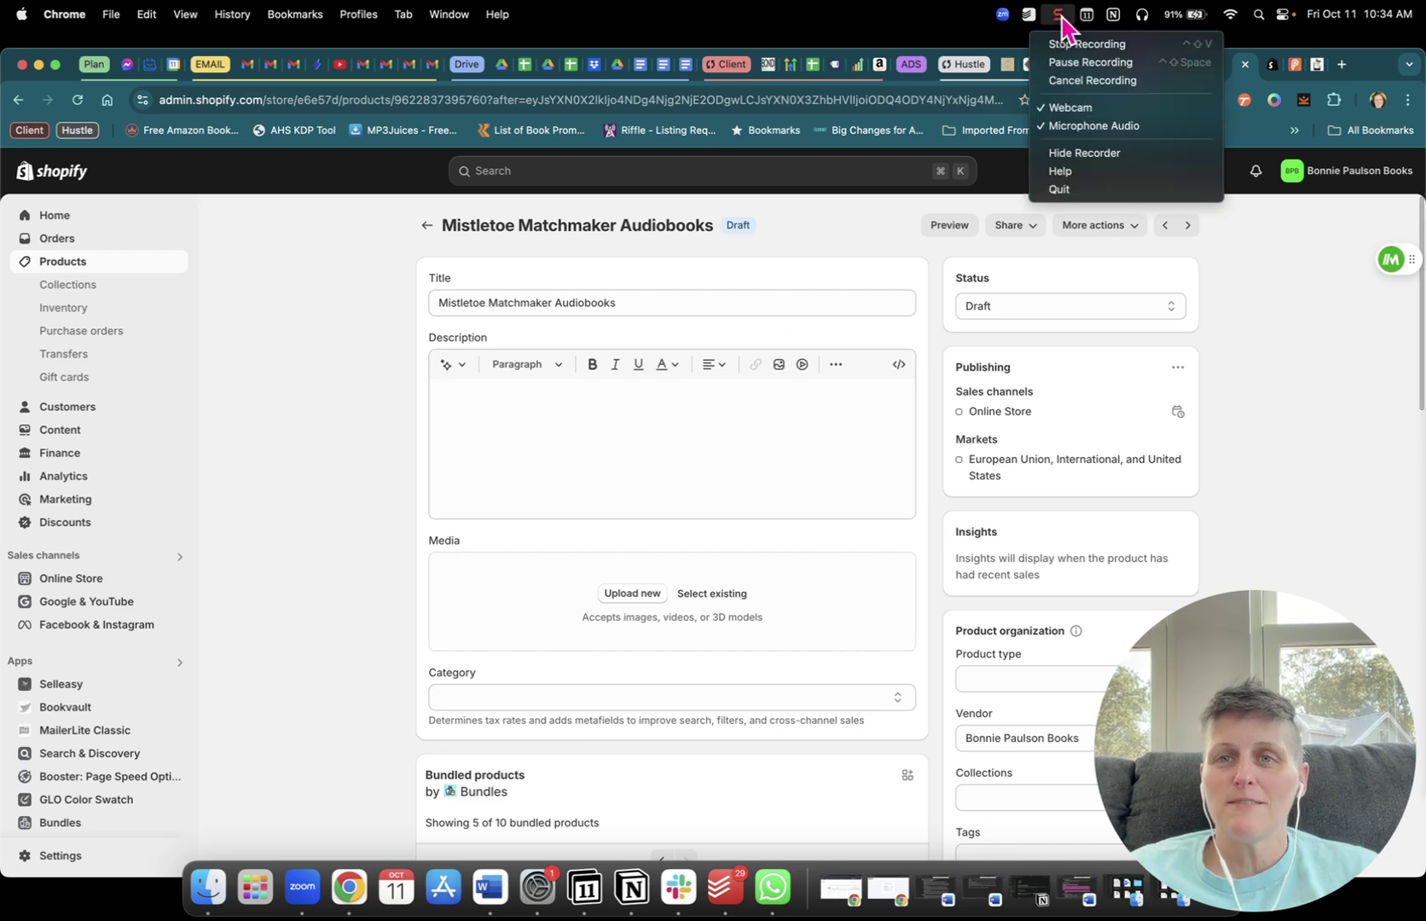